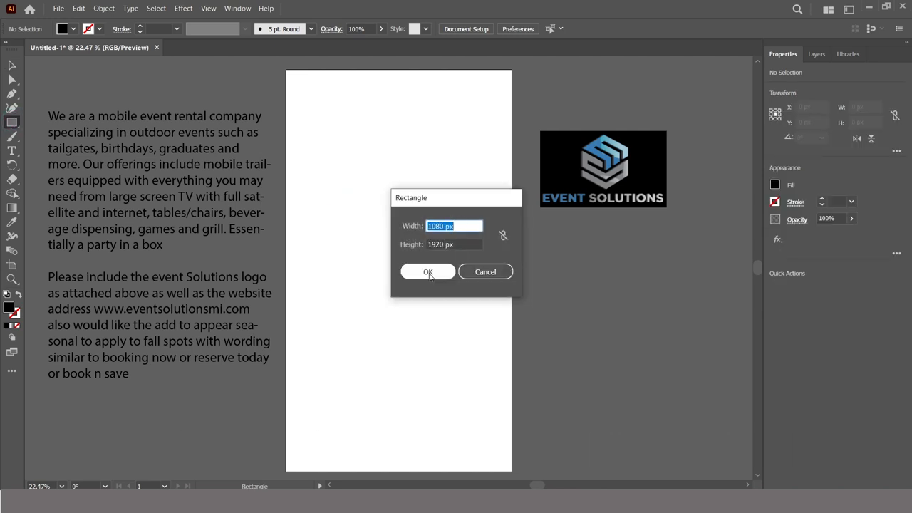
- Create a 1080 x 1920 px black rectangle and center it on the artboard as its background
{"action": "left_click", "coordinate": [427, 272]}
{"action": "left_click", "coordinate": [12, 65]}
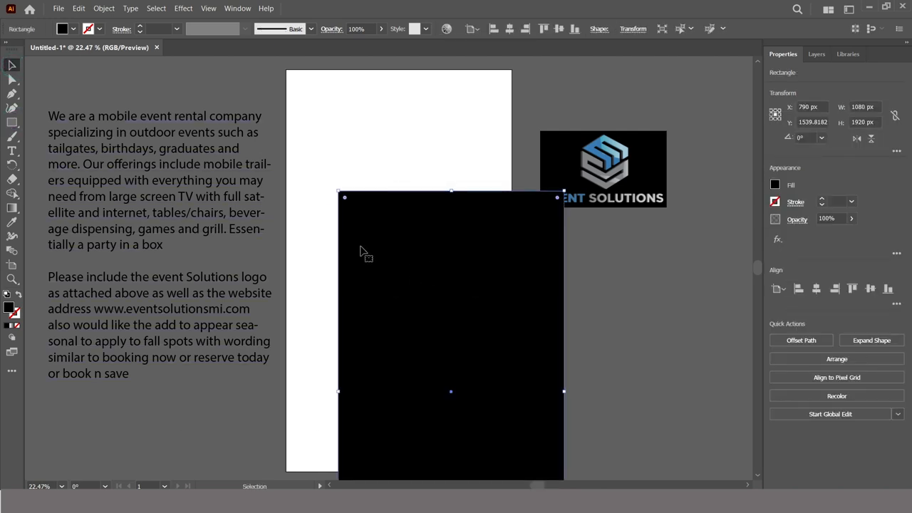
{"action": "left_click", "coordinate": [817, 289]}
{"action": "left_click", "coordinate": [869, 288]}
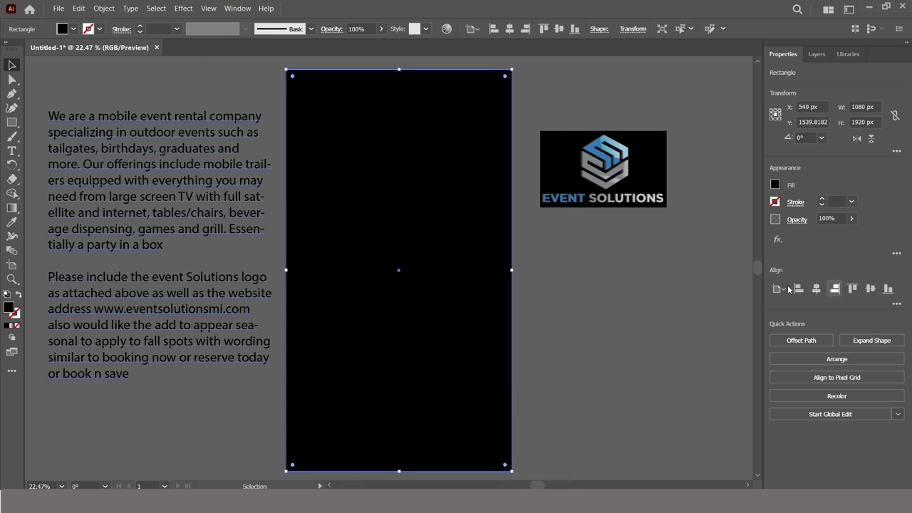
{"action": "left_click", "coordinate": [609, 293]}
- Place the Event Solutions logo near the artboard's upper edge, in front of the black background and centered horizontally
{"action": "left_click_drag", "start_coordinate": [585, 174], "coordinate": [369, 128]}
{"action": "left_click", "coordinate": [104, 7]}
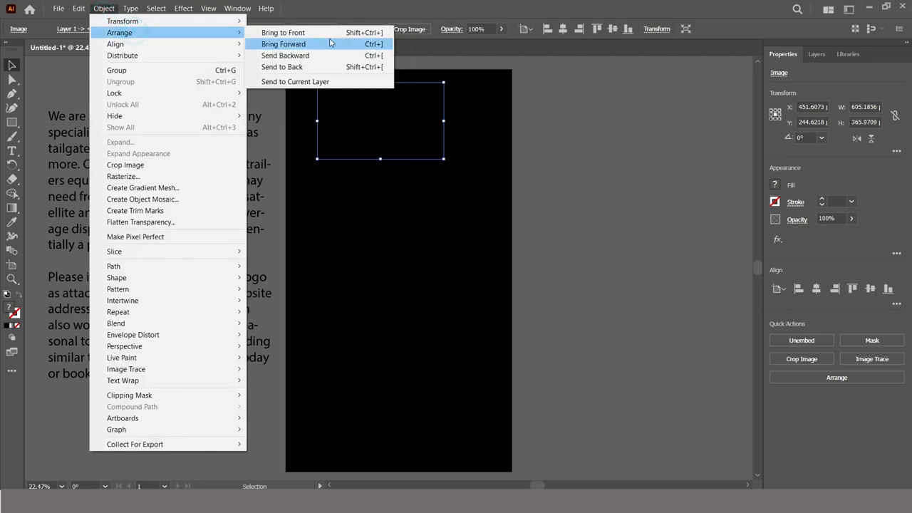
{"action": "left_click", "coordinate": [295, 47]}
{"action": "key", "text": "ctrl+shift+a"}
{"action": "left_click_drag", "start_coordinate": [381, 125], "coordinate": [395, 121]}
{"action": "left_click", "coordinate": [816, 288]}
{"action": "left_click", "coordinate": [591, 263]}
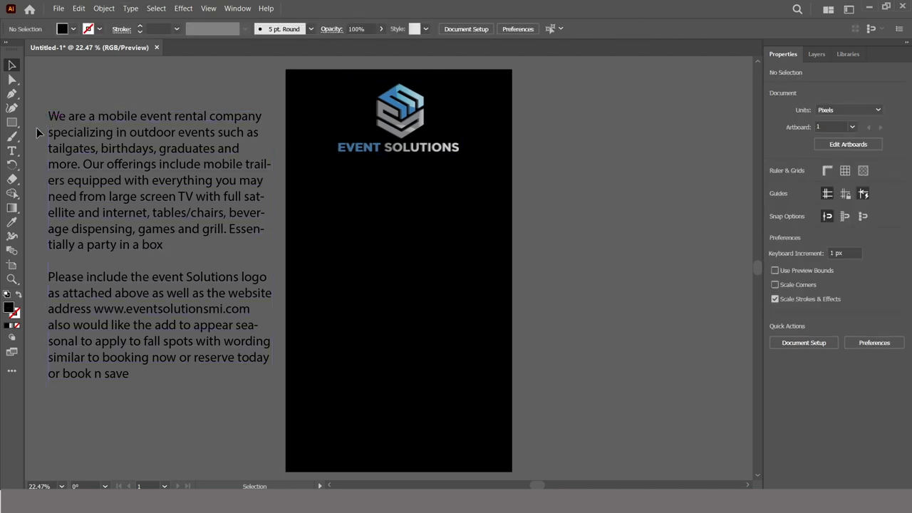
- Duplicate the client's brief text block into the empty area on the other side of the artboard
{"action": "double_click", "coordinate": [101, 120]}
{"action": "key", "text": "Escape"}
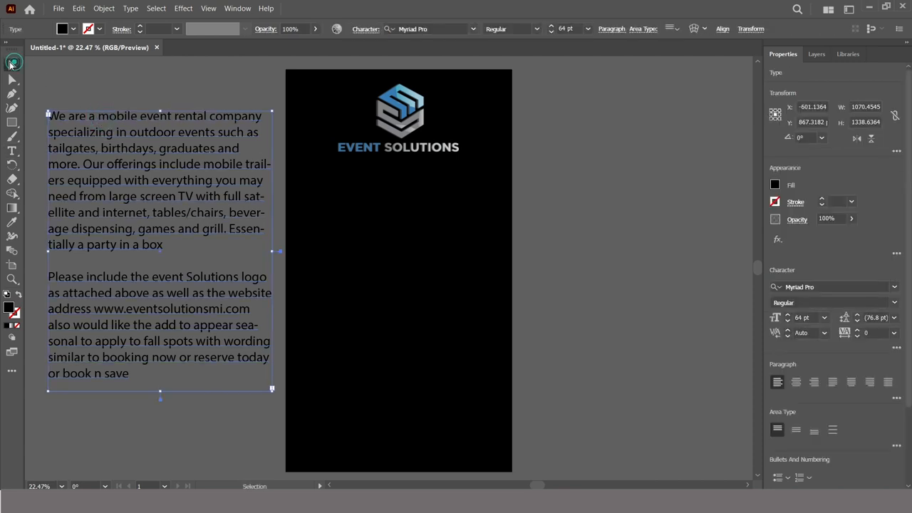
{"action": "left_click_drag", "start_coordinate": [114, 206], "coordinate": [591, 225]}
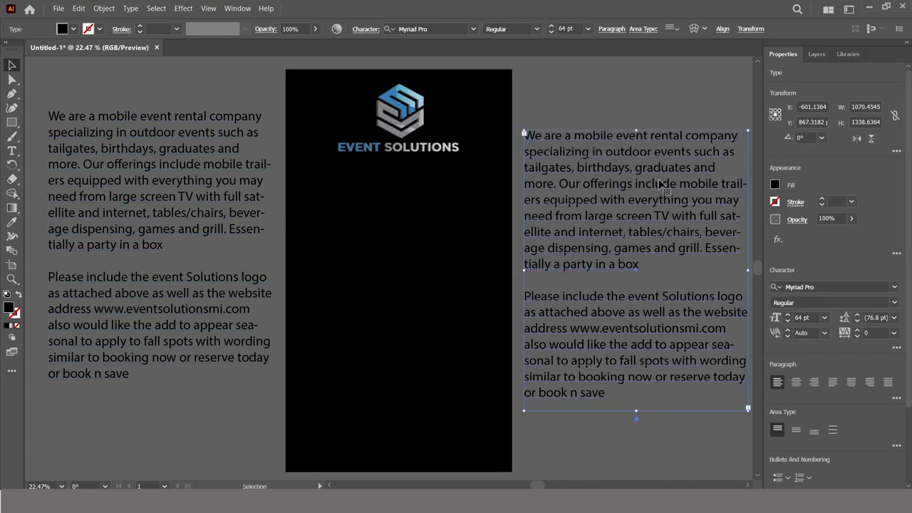
- Remove the phrase "mobile event rental company" from the first sentence of the duplicated brief
{"action": "double_click", "coordinate": [577, 140]}
{"action": "left_click_drag", "start_coordinate": [574, 137], "coordinate": [733, 121]}
{"action": "key", "text": "BackSpace"}
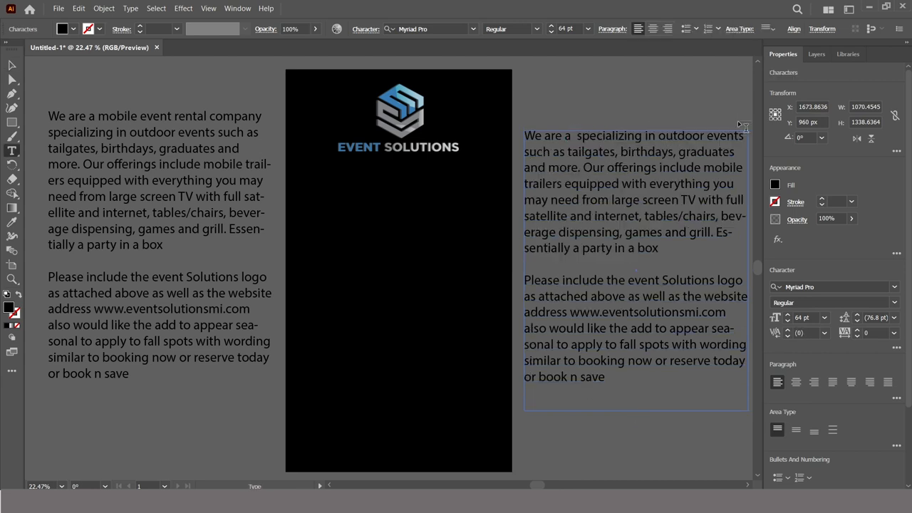
{"action": "key", "text": "ctrl+shift+a"}
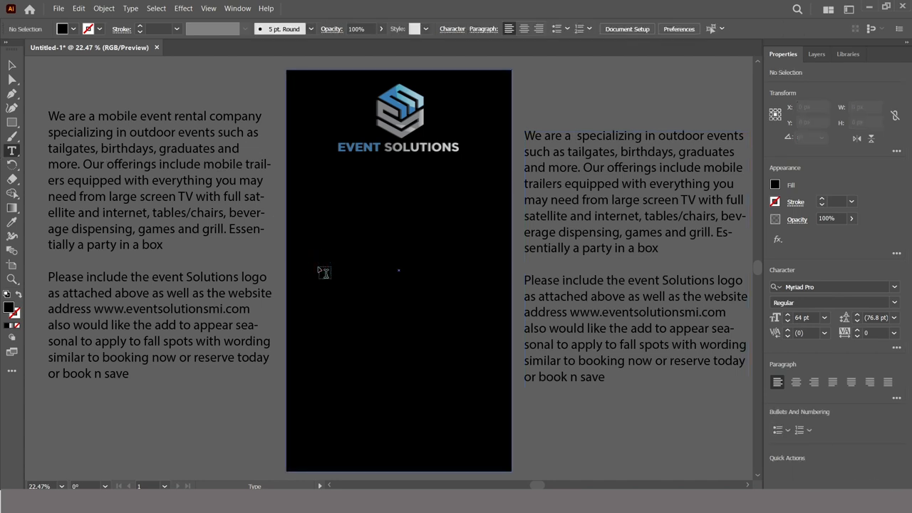
- Create a separate text line reading "mobile event rental company" and place it on the artboard below the logo
{"action": "left_click", "coordinate": [576, 81]}
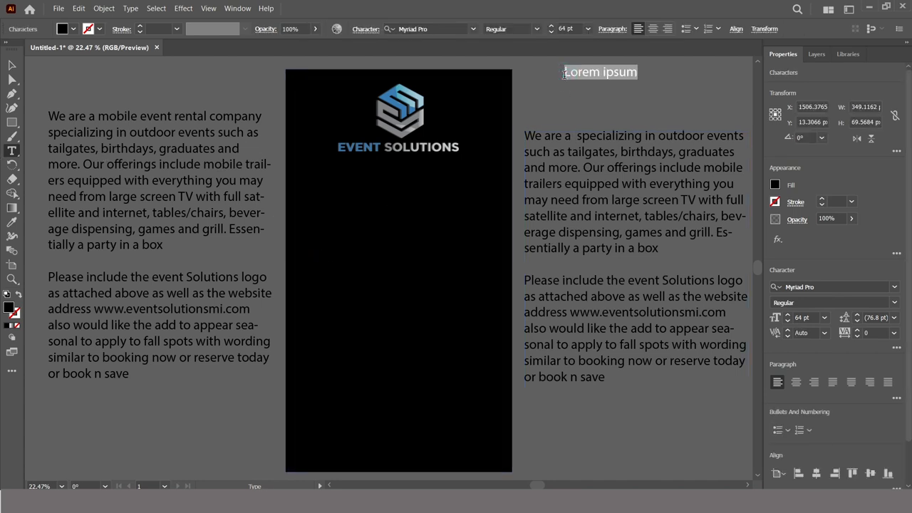
{"action": "type", "text": "mobile event rental company"}
{"action": "left_click", "coordinate": [10, 65]}
{"action": "left_click_drag", "start_coordinate": [617, 70], "coordinate": [370, 186]}
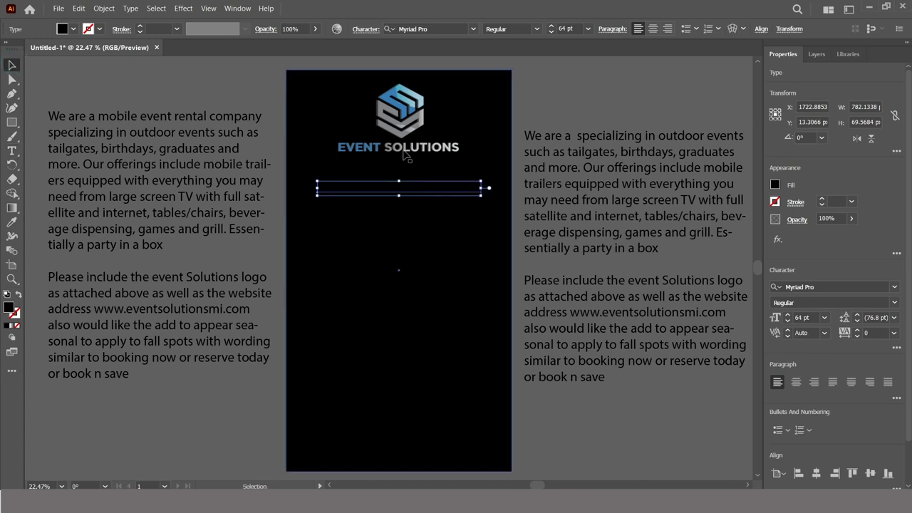
- Color the tagline text white and move it up closer beneath the logo
{"action": "left_click", "coordinate": [72, 28]}
{"action": "left_click", "coordinate": [16, 49]}
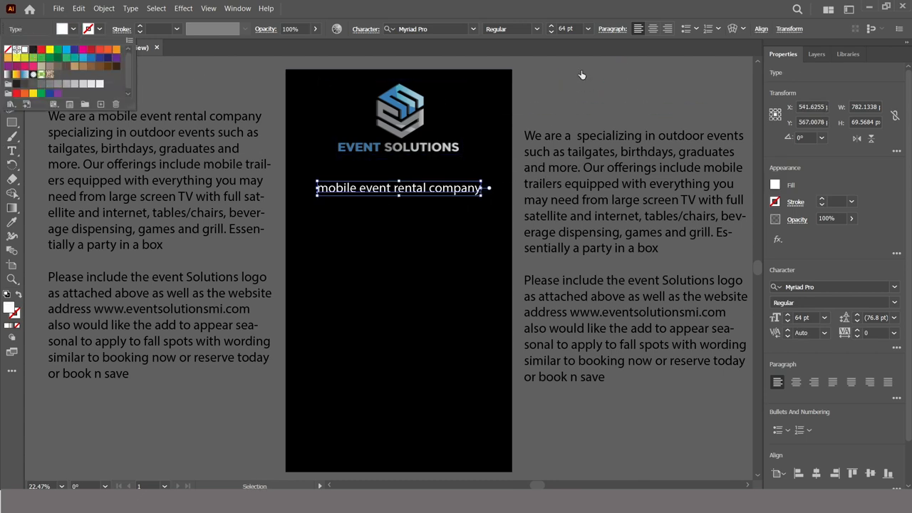
{"action": "key", "text": "Escape"}
{"action": "left_click", "coordinate": [225, 89]}
{"action": "left_click_drag", "start_coordinate": [392, 189], "coordinate": [389, 179]}
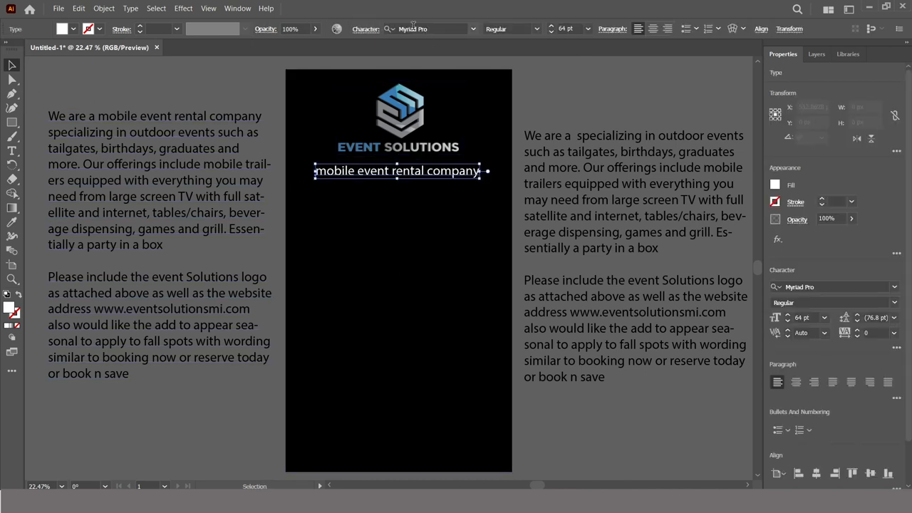
- Change the tagline's font to Arial
{"action": "left_click", "coordinate": [473, 30]}
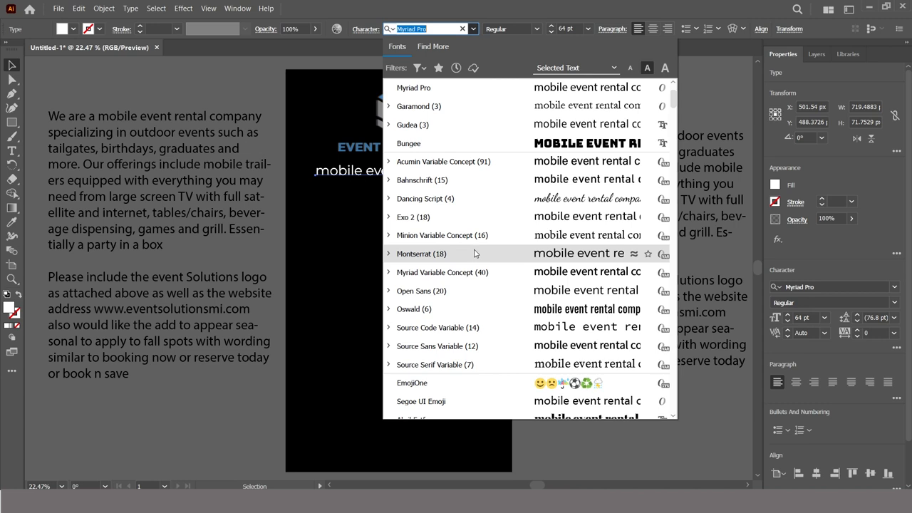
{"action": "scroll", "coordinate": [480, 336], "scroll_direction": "down", "scroll_amount": 1}
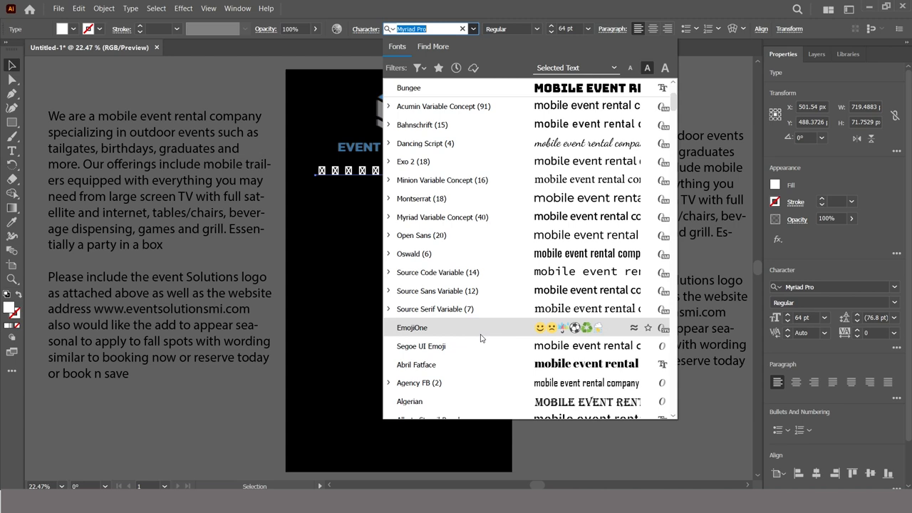
{"action": "scroll", "coordinate": [480, 338], "scroll_direction": "up", "scroll_amount": 2}
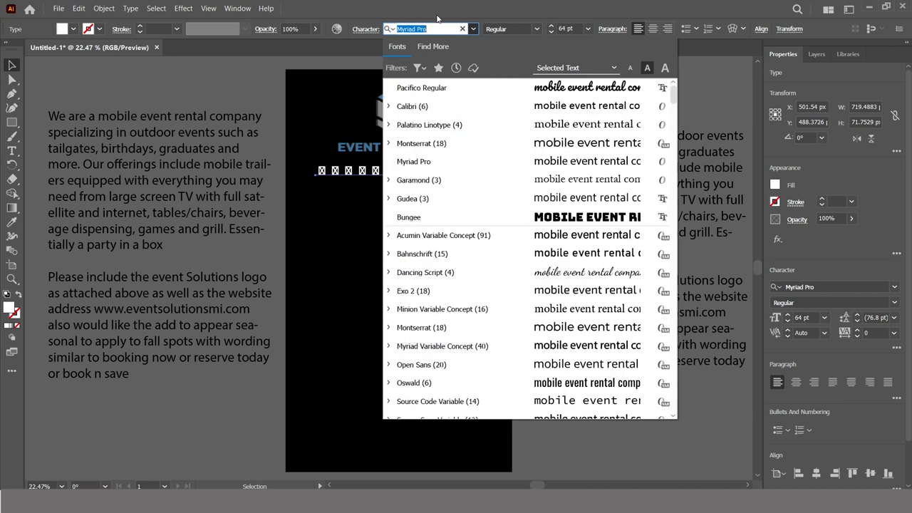
{"action": "type", "text": "arial"}
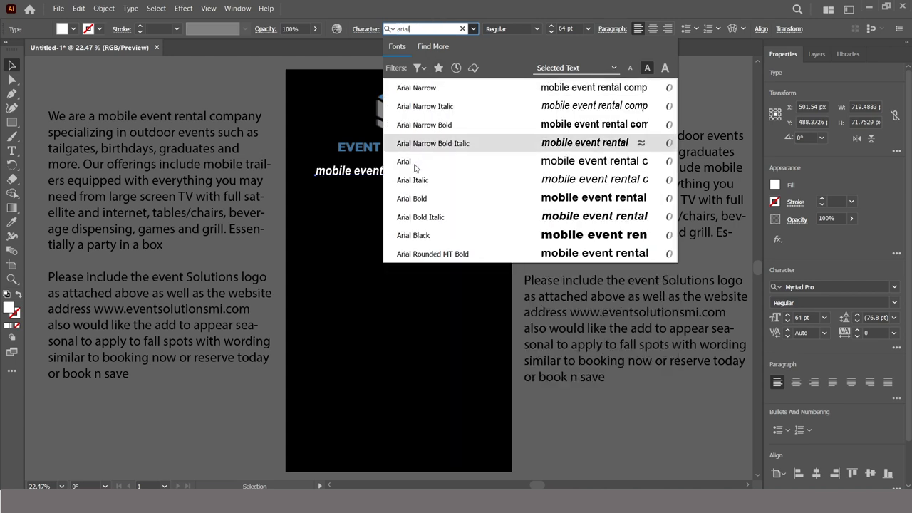
{"action": "left_click", "coordinate": [414, 165]}
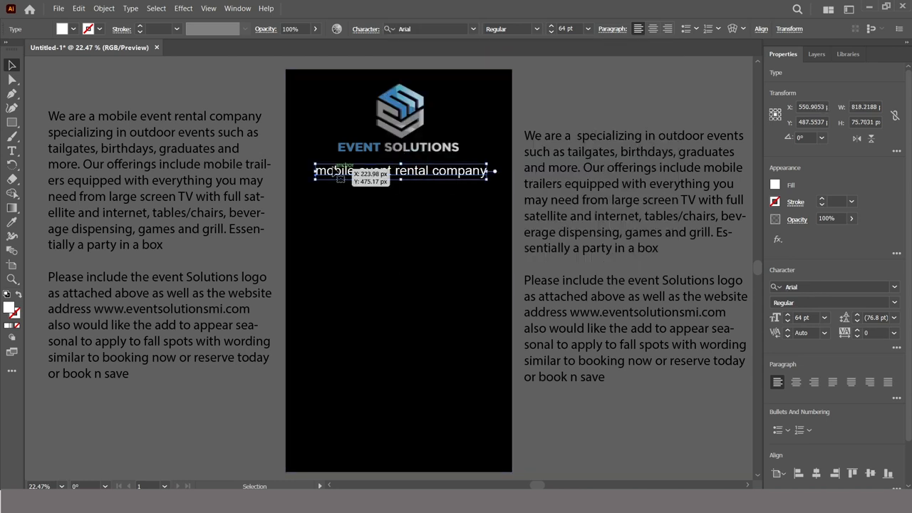
- Capitalize the first letter of each tagline word so it reads "Mobile Event Rental Company"
{"action": "double_click", "coordinate": [326, 171]}
{"action": "key", "text": "shift+Left"}
{"action": "type", "text": "M"}
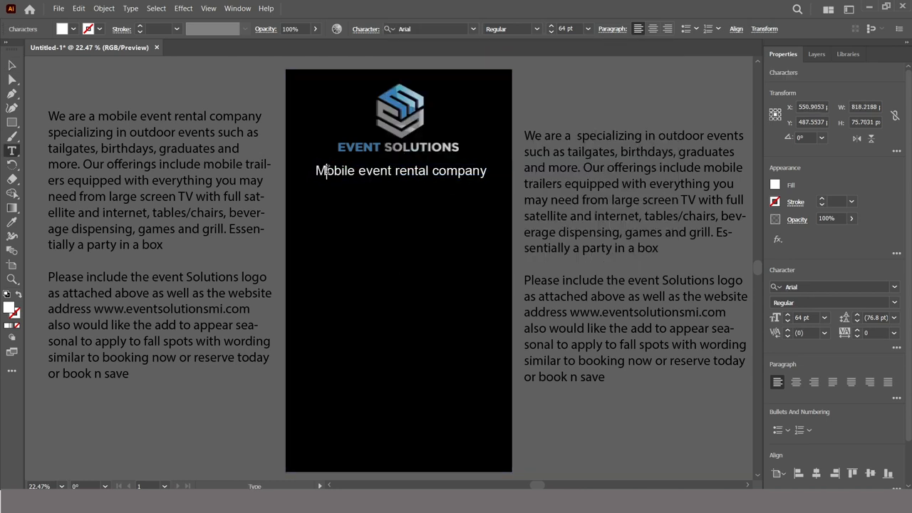
{"action": "left_click", "coordinate": [366, 171]}
{"action": "key", "text": "BackSpace"}
{"action": "type", "text": "E"}
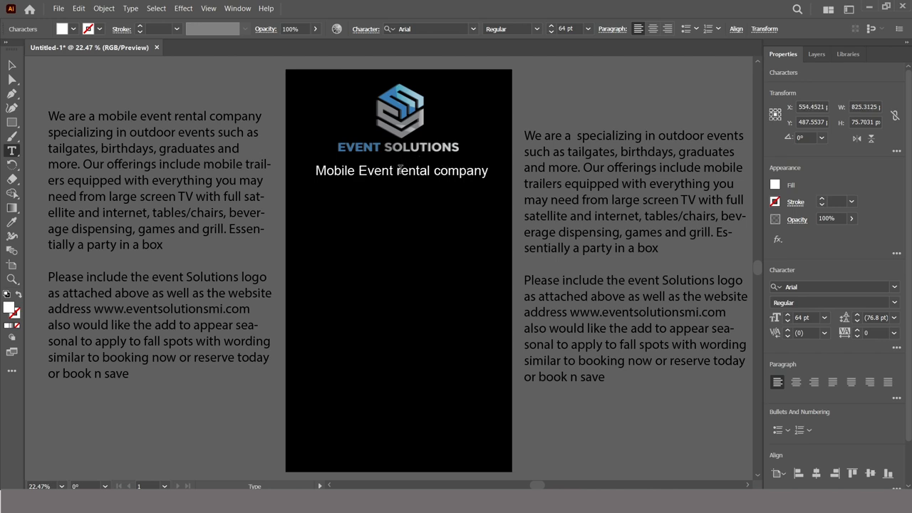
{"action": "left_click", "coordinate": [401, 171]}
{"action": "key", "text": "BackSpace"}
{"action": "type", "text": "R"}
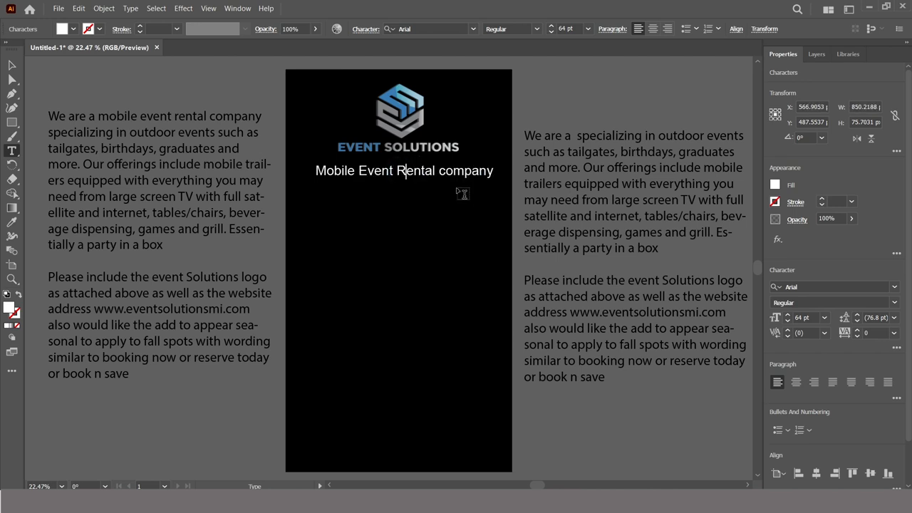
{"action": "left_click", "coordinate": [445, 171]}
{"action": "key", "text": "BackSpace"}
{"action": "type", "text": "C"}
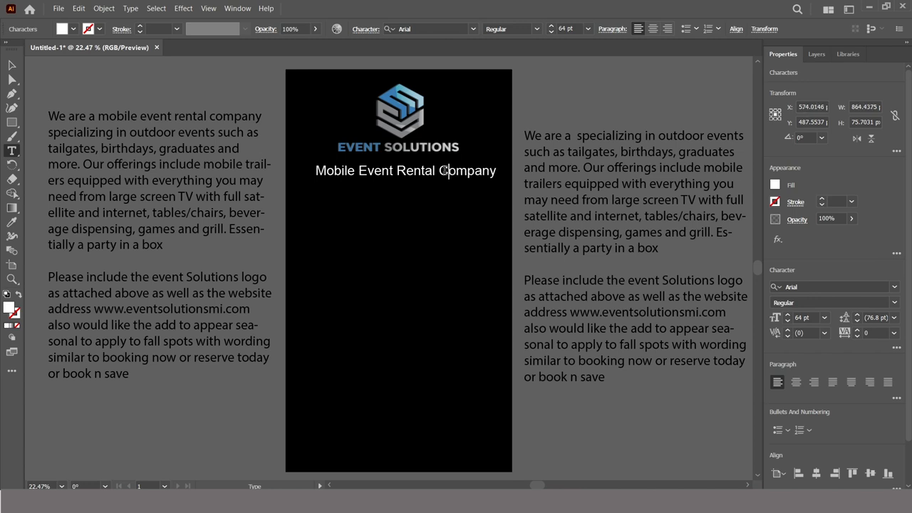
- Shift the tagline sideways to sit centered beneath the logo
{"action": "left_click", "coordinate": [12, 65]}
{"action": "left_click", "coordinate": [200, 89]}
{"action": "left_click_drag", "start_coordinate": [445, 180], "coordinate": [437, 182]}
{"action": "left_click", "coordinate": [271, 96]}
- Draw a white rectangle about 921 x 95 px and position it directly below the tagline
{"action": "key", "text": "z"}
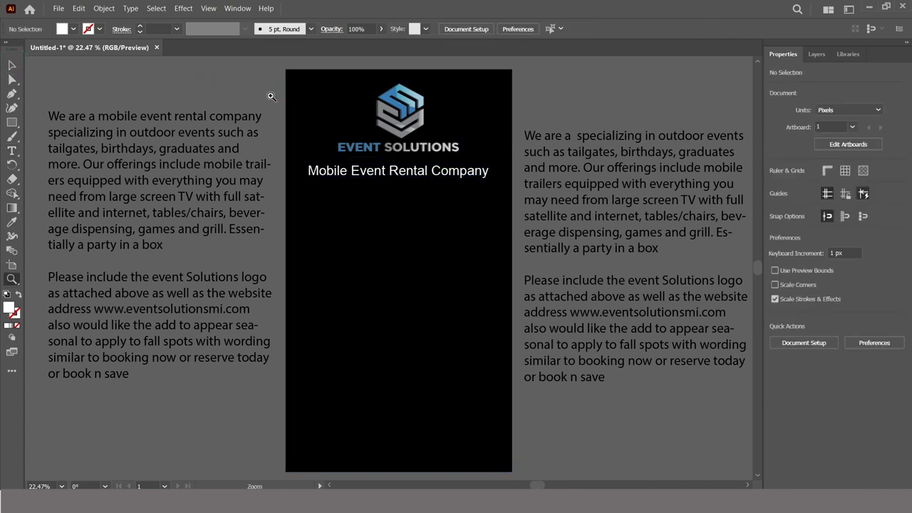
{"action": "left_click", "coordinate": [377, 163]}
{"action": "left_click", "coordinate": [11, 122]}
{"action": "left_click", "coordinate": [71, 123]}
{"action": "mouse_move", "coordinate": [250, 257]}
{"action": "left_mouse_down"}
{"action": "mouse_move", "coordinate": [342, 291]}
{"action": "mouse_move", "coordinate": [525, 297]}
{"action": "mouse_move", "coordinate": [538, 287]}
{"action": "left_mouse_up"}
{"action": "left_click", "coordinate": [12, 65]}
{"action": "left_click_drag", "start_coordinate": [299, 260], "coordinate": [347, 283]}
- Recolor the tagline text with the blue sampled from the logo using the Eyedropper
{"action": "left_click", "coordinate": [347, 282]}
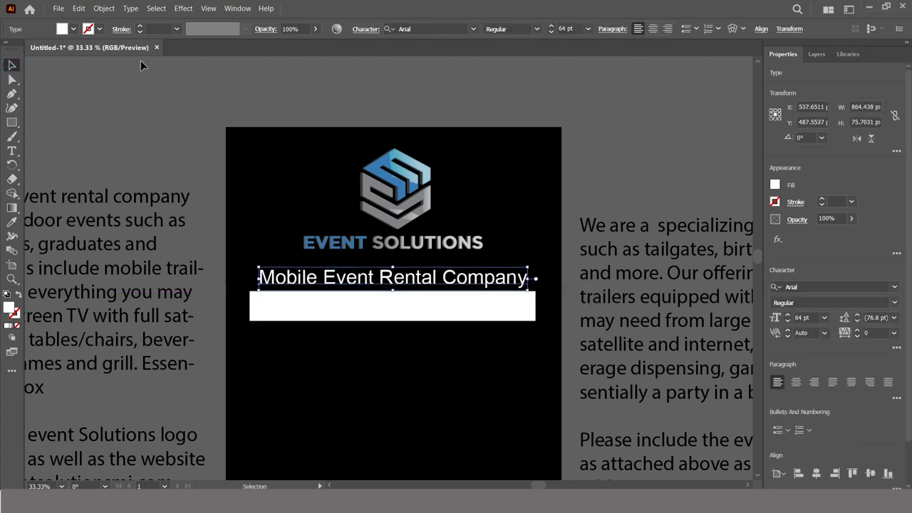
{"action": "left_click", "coordinate": [74, 29]}
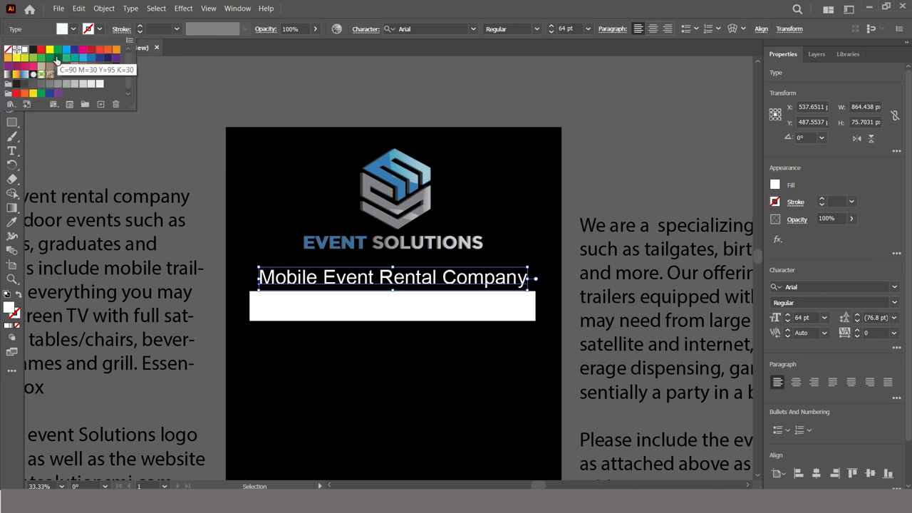
{"action": "left_click", "coordinate": [378, 10]}
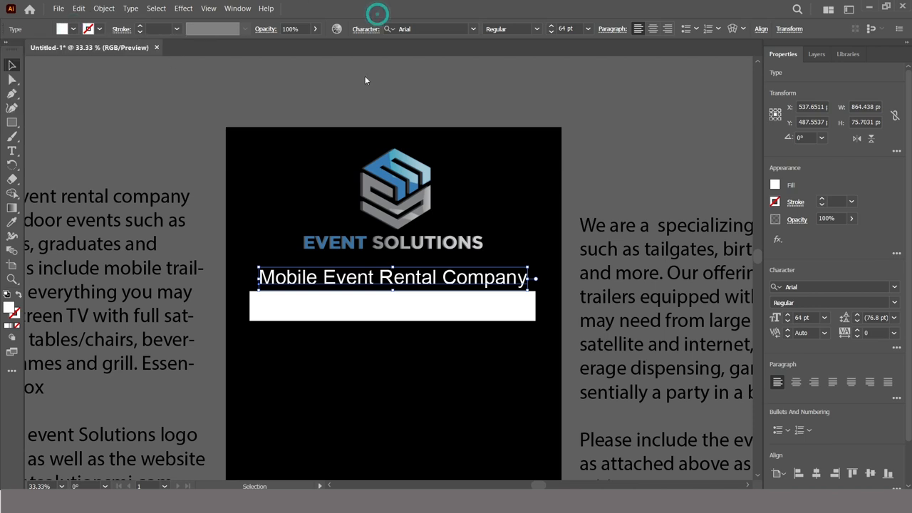
{"action": "key", "text": "i"}
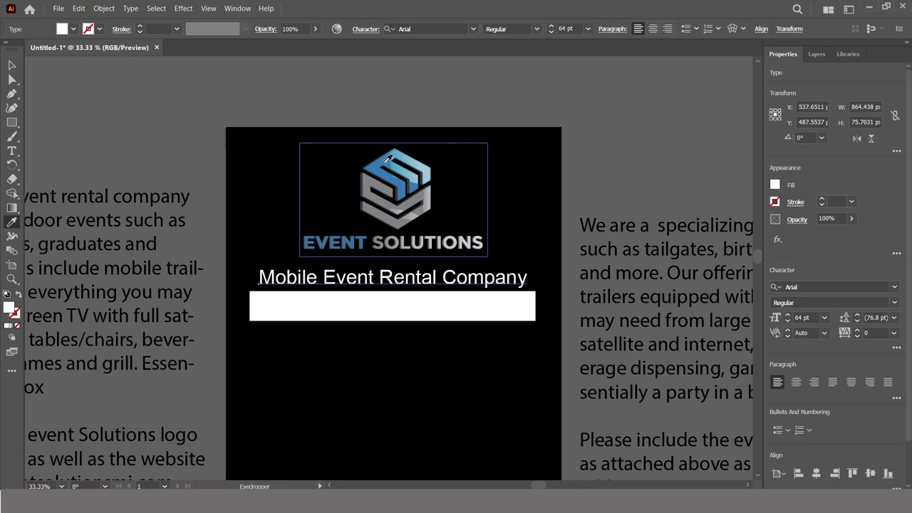
{"action": "left_click", "coordinate": [376, 163]}
{"action": "left_click", "coordinate": [12, 65]}
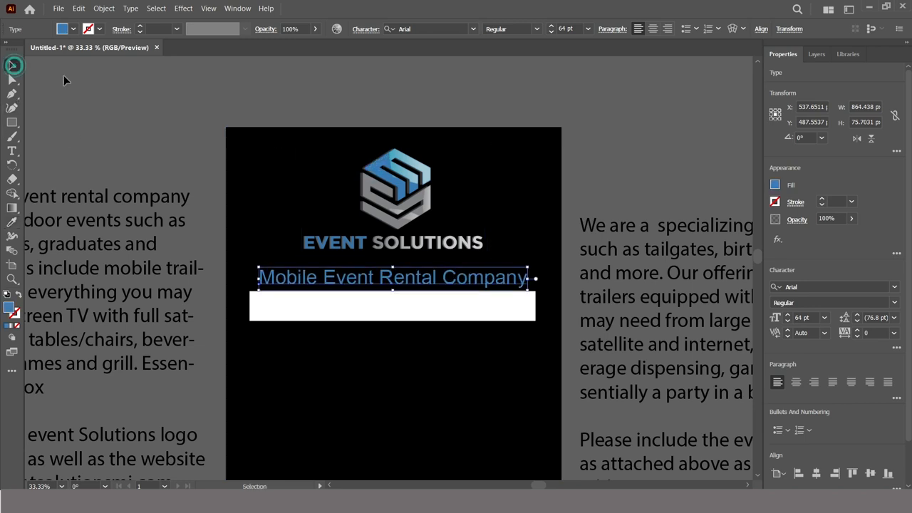
- Move the blue tagline onto the white rectangle, bring it to the front, and adjust its position inside the bar
{"action": "left_click", "coordinate": [113, 93]}
{"action": "left_click_drag", "start_coordinate": [347, 278], "coordinate": [347, 305]}
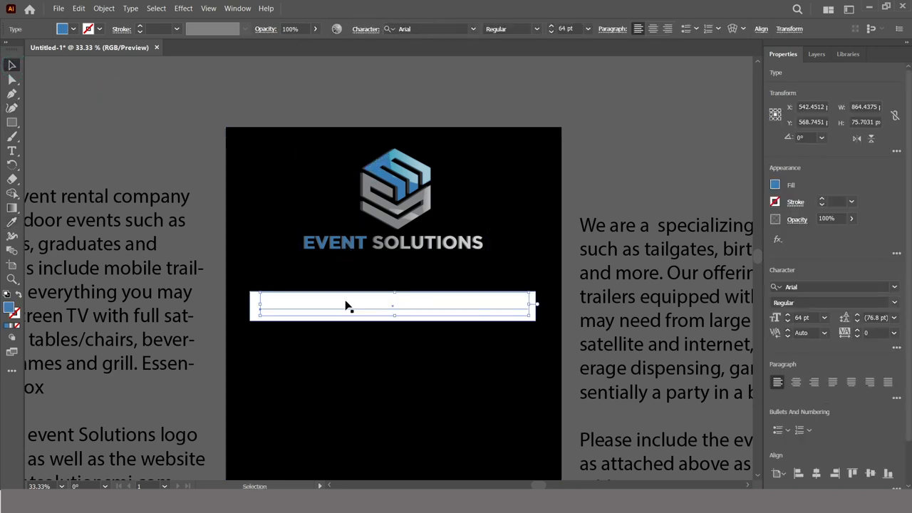
{"action": "left_click", "coordinate": [103, 8]}
{"action": "mouse_move", "coordinate": [130, 34]}
{"action": "left_click", "coordinate": [372, 33]}
{"action": "left_click_drag", "start_coordinate": [401, 305], "coordinate": [400, 307]}
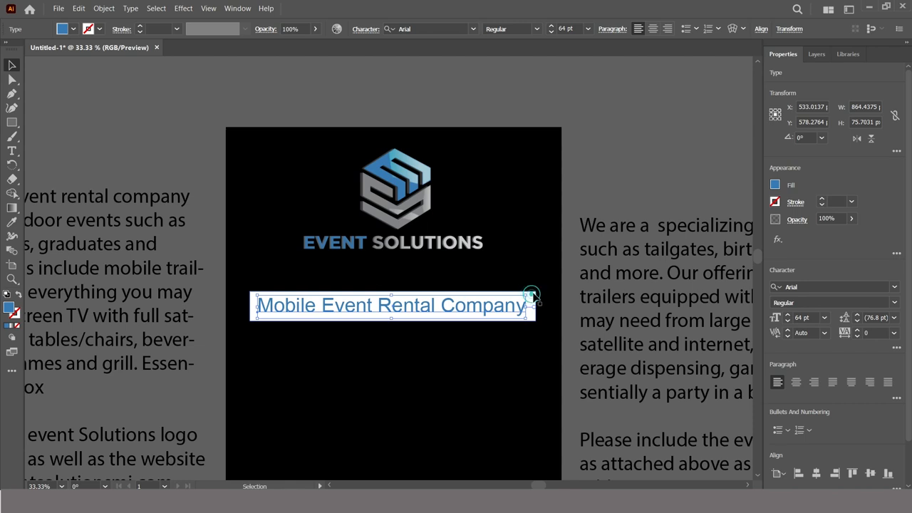
{"action": "left_click", "coordinate": [566, 293]}
- Try greys sampled from the logo as the fill of the rectangle behind the tagline
{"action": "left_click", "coordinate": [530, 300]}
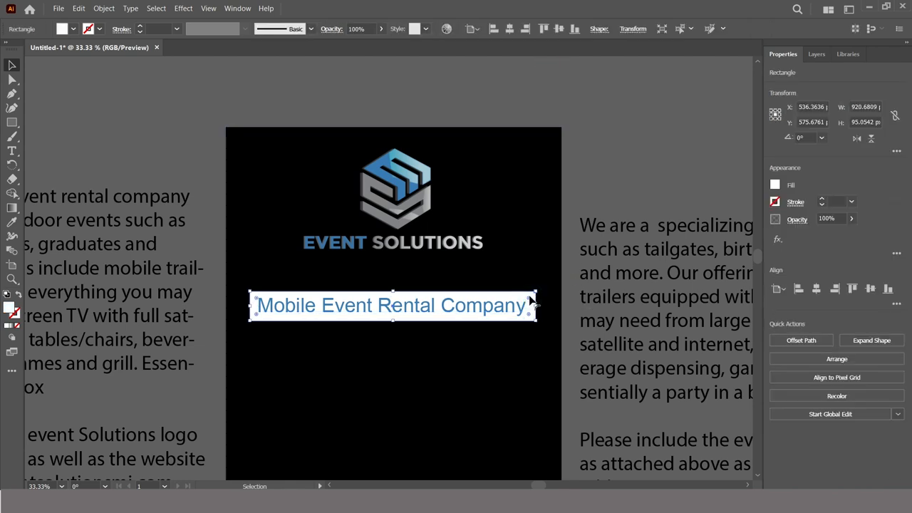
{"action": "key", "text": "i"}
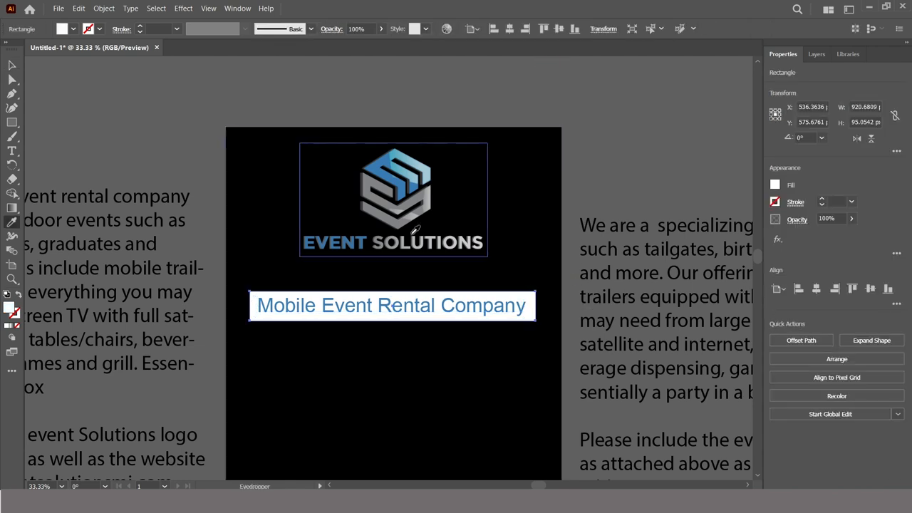
{"action": "left_click", "coordinate": [368, 179]}
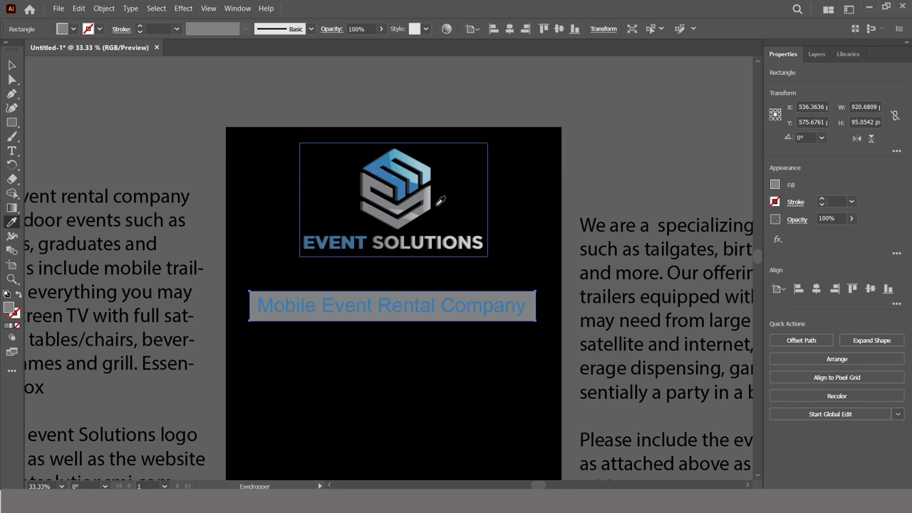
{"action": "left_click", "coordinate": [414, 213]}
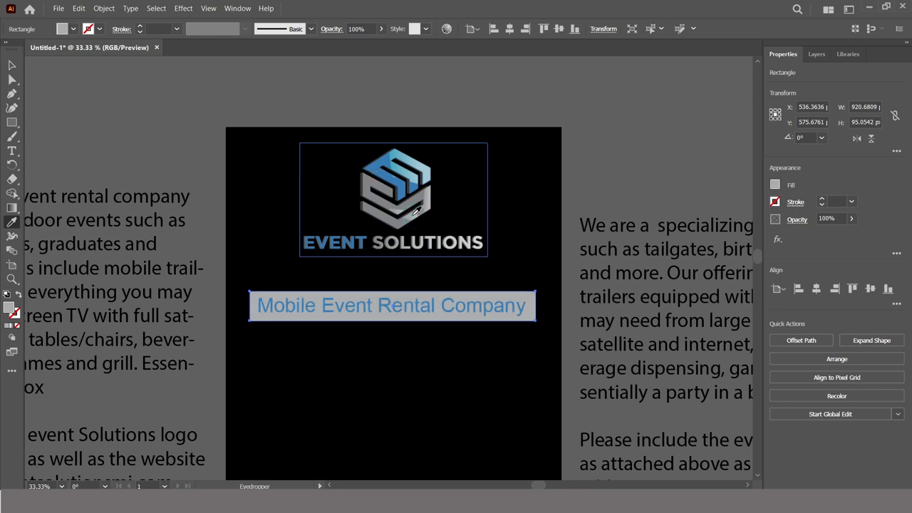
- Fill the rectangle behind the tagline with the lightest grey swatch
{"action": "left_click", "coordinate": [73, 28]}
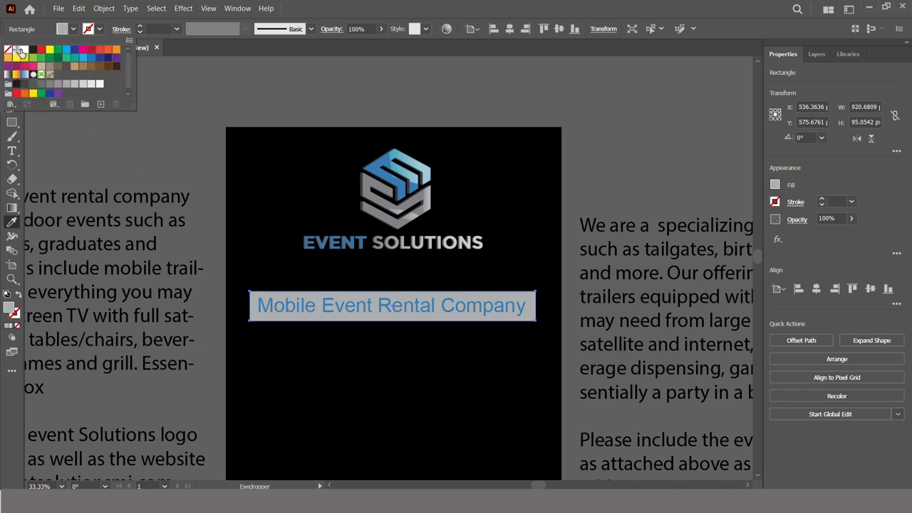
{"action": "left_click", "coordinate": [101, 87]}
{"action": "left_click", "coordinate": [346, 13]}
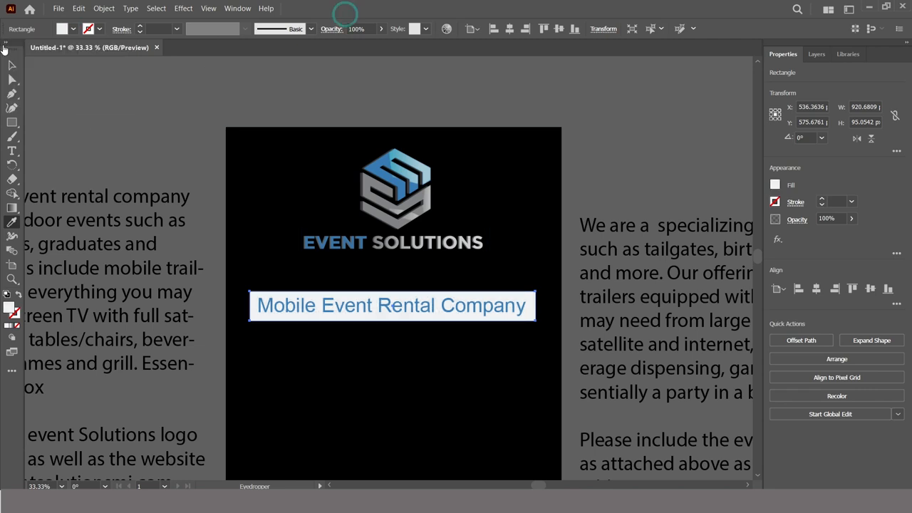
- Center the tagline text and the light rectangle behind it on each other
{"action": "left_click", "coordinate": [13, 65]}
{"action": "left_click", "coordinate": [159, 90]}
{"action": "left_click", "coordinate": [461, 298]}
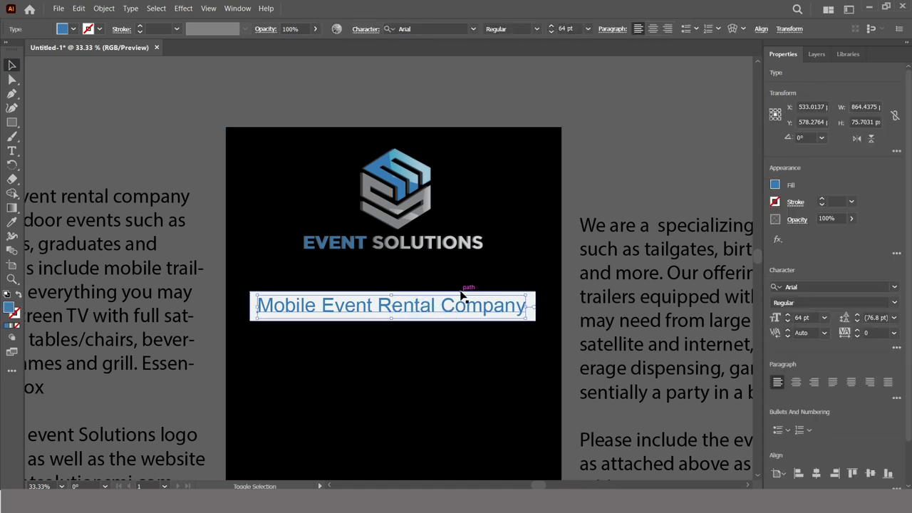
{"action": "left_click", "coordinate": [531, 299], "text": "shift"}
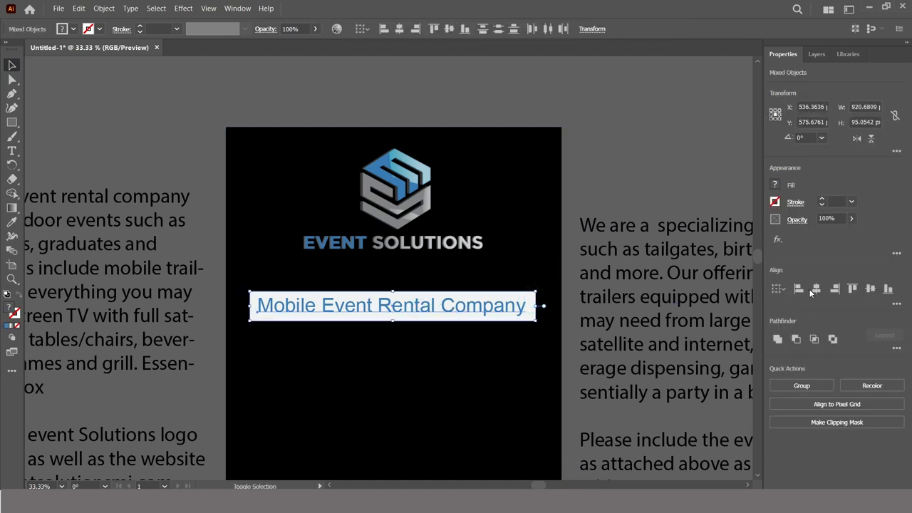
{"action": "left_click", "coordinate": [869, 289]}
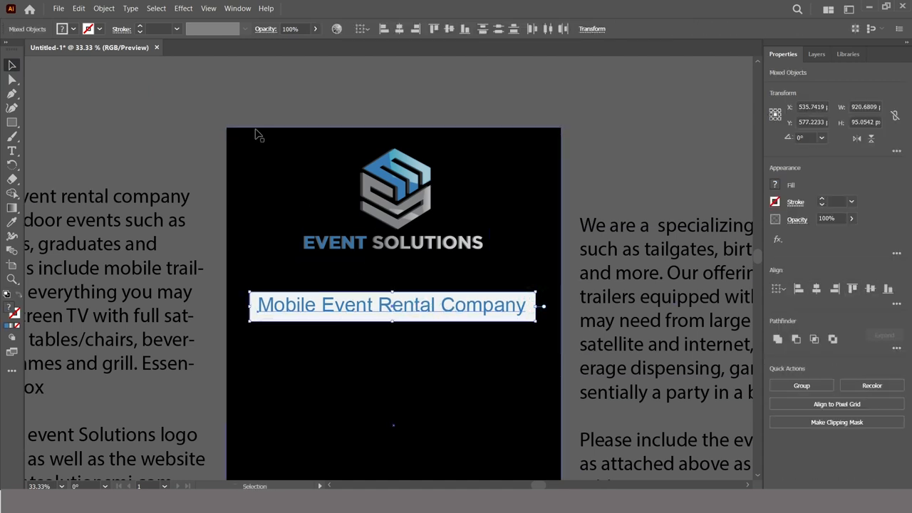
- Shrink the rectangle behind the tagline to about 901 x 78 px and re-center the tagline with it
{"action": "left_click", "coordinate": [242, 108]}
{"action": "left_click", "coordinate": [412, 319]}
{"action": "left_click_drag", "start_coordinate": [393, 324], "coordinate": [393, 319]}
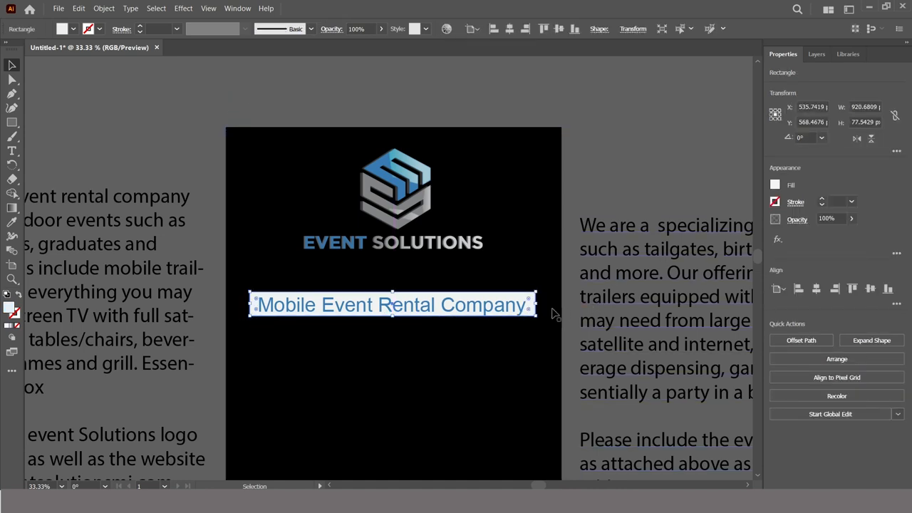
{"action": "left_click_drag", "start_coordinate": [535, 305], "coordinate": [534, 307]}
{"action": "left_click", "coordinate": [343, 305], "text": "shift"}
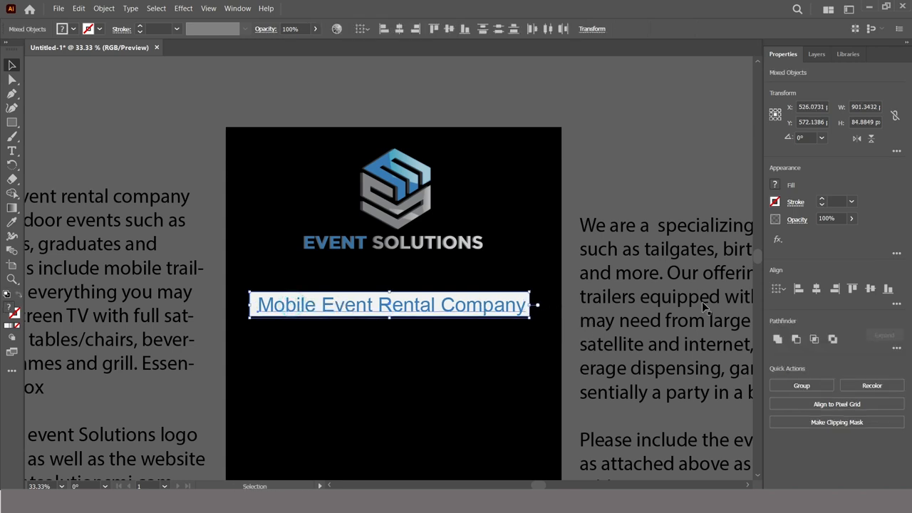
{"action": "left_click", "coordinate": [817, 289]}
{"action": "left_click", "coordinate": [869, 288]}
- Group the tagline with its rectangle and place the group centered just below the logo
{"action": "left_click", "coordinate": [832, 388]}
{"action": "left_click_drag", "start_coordinate": [359, 306], "coordinate": [358, 282]}
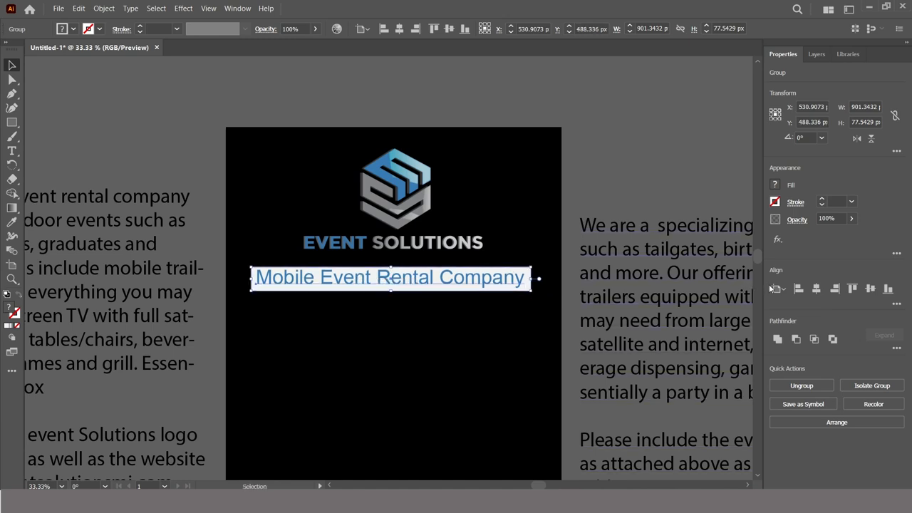
{"action": "left_click", "coordinate": [668, 150]}
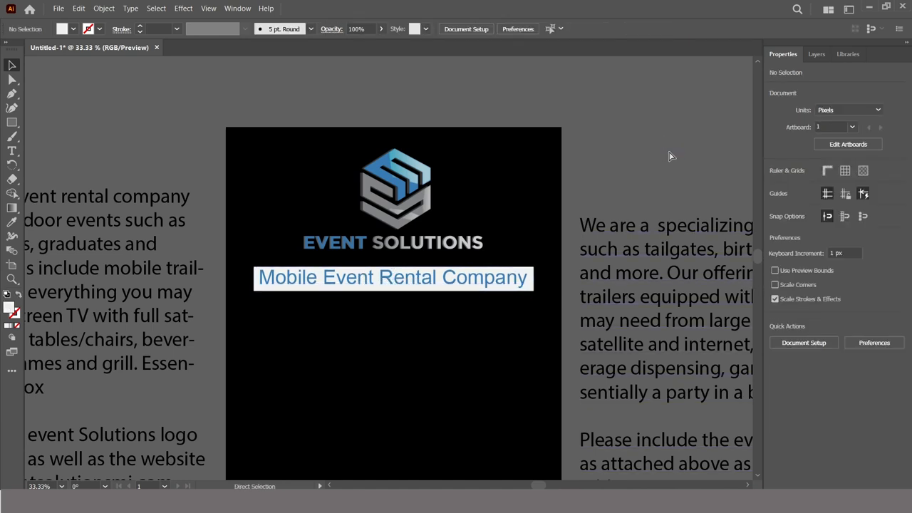
- Cut the phrase "mobile trailers equipped with everything you may need" out of the brief copy on the artboard's right side
{"action": "key", "text": "ctrl+minus"}
{"action": "left_click_drag", "start_coordinate": [440, 320], "coordinate": [420, 234]}
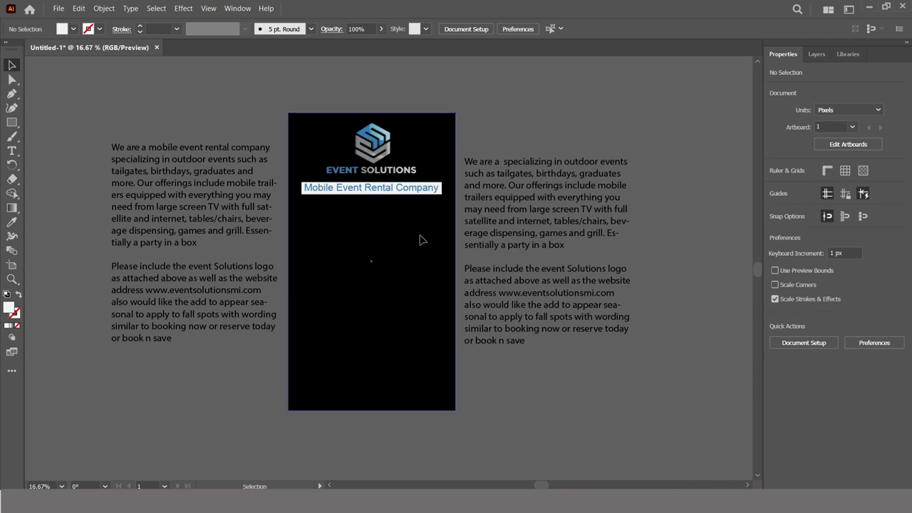
{"action": "key", "text": "z"}
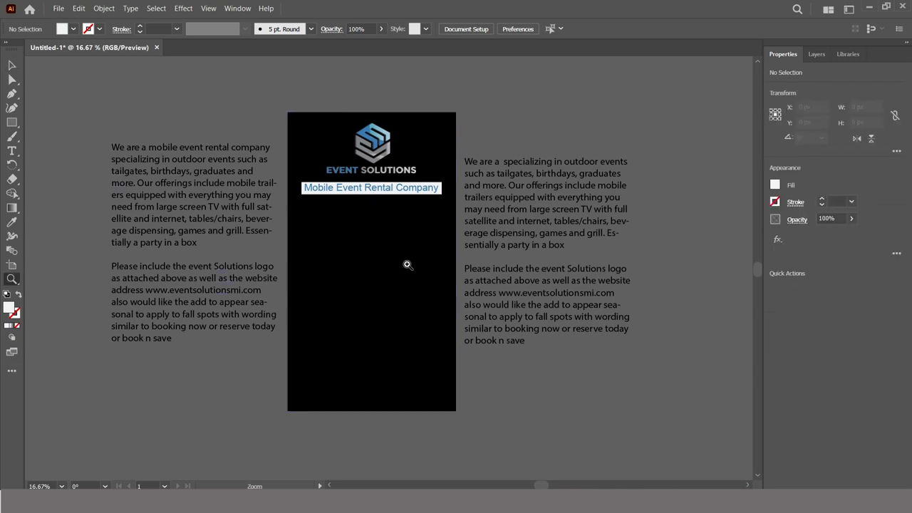
{"action": "left_click", "coordinate": [441, 250]}
{"action": "left_click", "coordinate": [11, 67]}
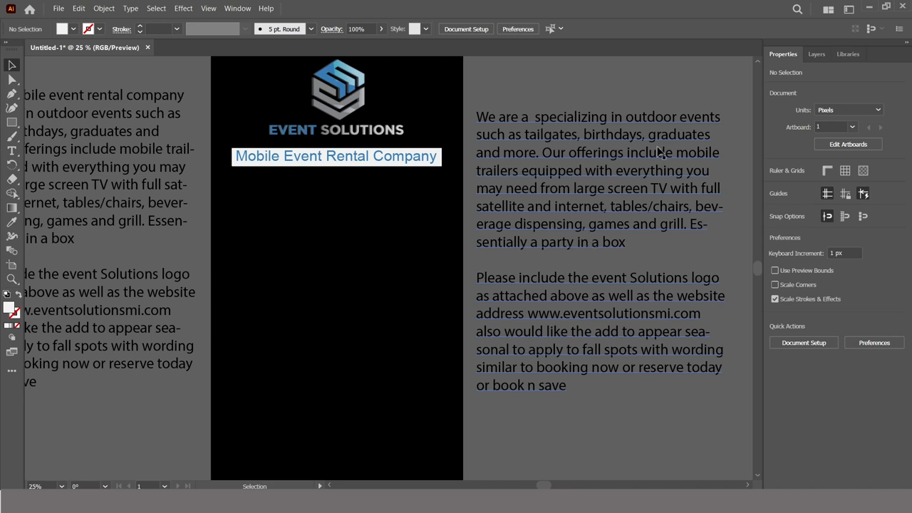
{"action": "double_click", "coordinate": [680, 156]}
{"action": "left_click_drag", "start_coordinate": [675, 153], "coordinate": [540, 189]}
{"action": "key", "text": "ctrl+c"}
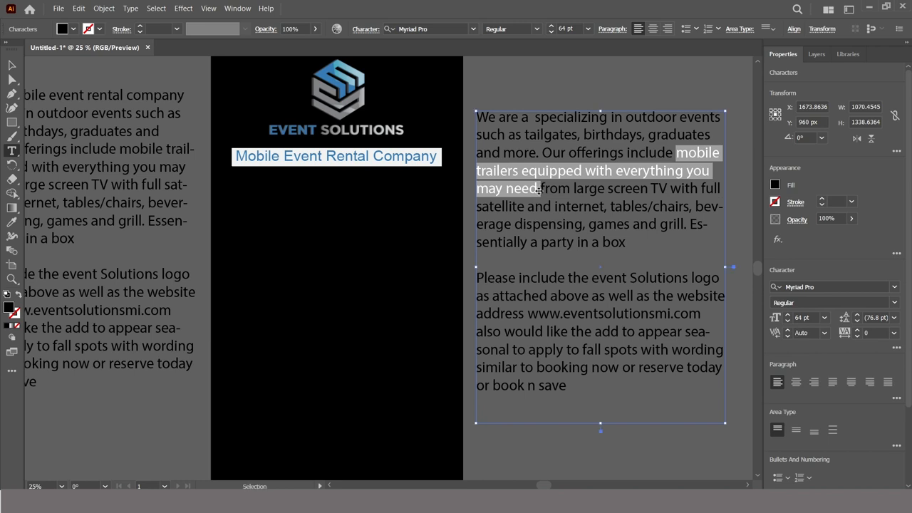
{"action": "key", "text": "BackSpace"}
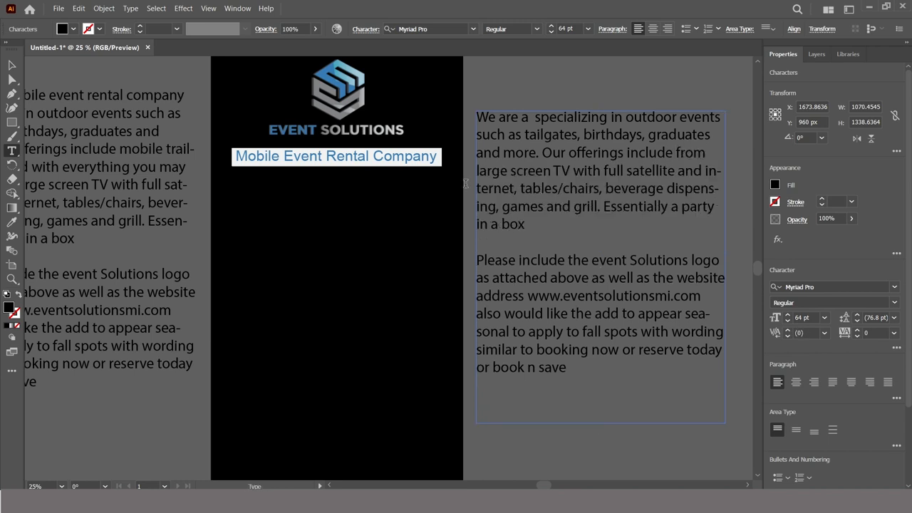
- Paste the cut phrase as a new text object in the empty area of the black artboard
{"action": "left_click", "coordinate": [11, 65]}
{"action": "left_click", "coordinate": [332, 316]}
{"action": "left_click", "coordinate": [11, 151]}
{"action": "left_click", "coordinate": [302, 330]}
{"action": "key", "text": "ctrl+v"}
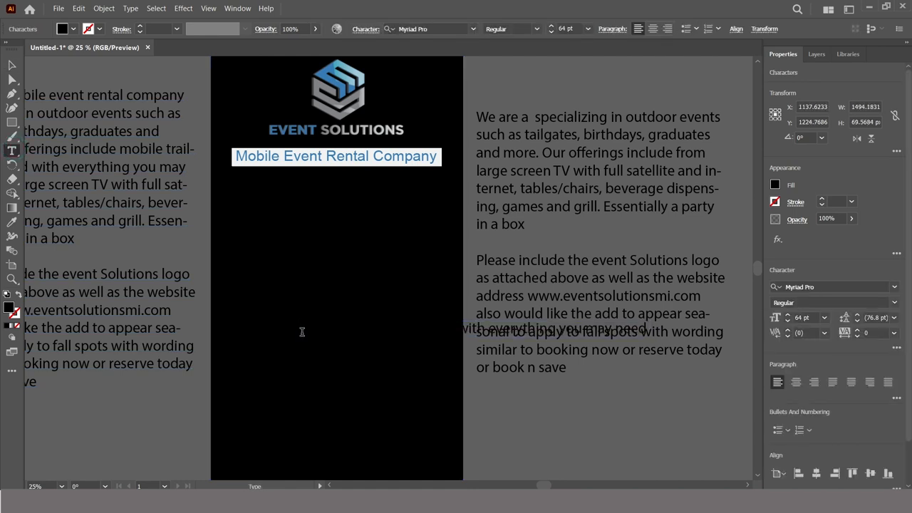
- Fill the pasted mobile trailers text with white and position its beginning over the black artboard
{"action": "left_click", "coordinate": [11, 65]}
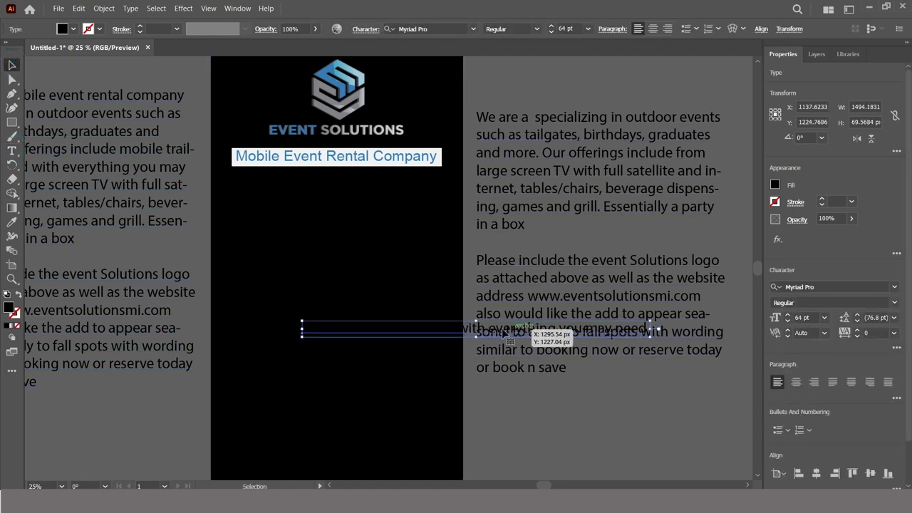
{"action": "left_click_drag", "start_coordinate": [468, 329], "coordinate": [489, 413]}
{"action": "left_click", "coordinate": [73, 28]}
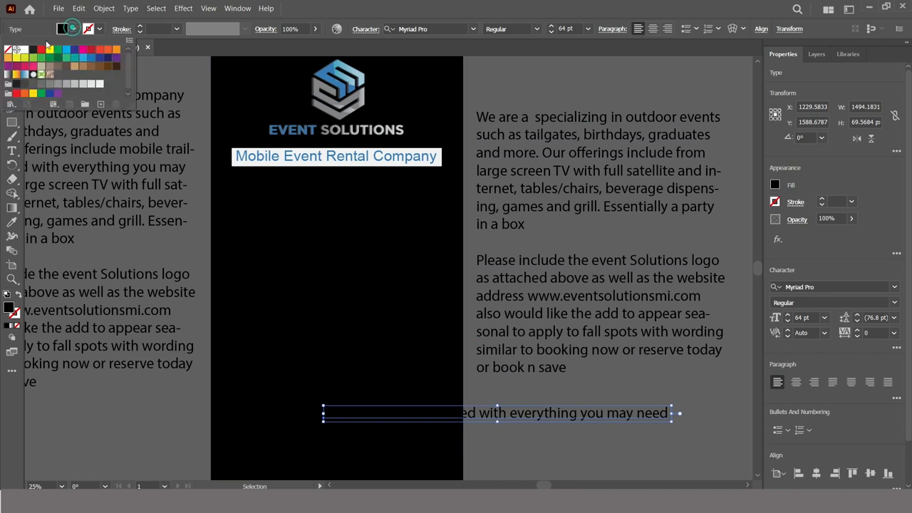
{"action": "left_click", "coordinate": [18, 50]}
{"action": "left_click", "coordinate": [515, 87]}
{"action": "left_click_drag", "start_coordinate": [513, 411], "coordinate": [399, 311]}
- Capitalize the first letter of the white text so it begins with "Mobile"
{"action": "double_click", "coordinate": [263, 324]}
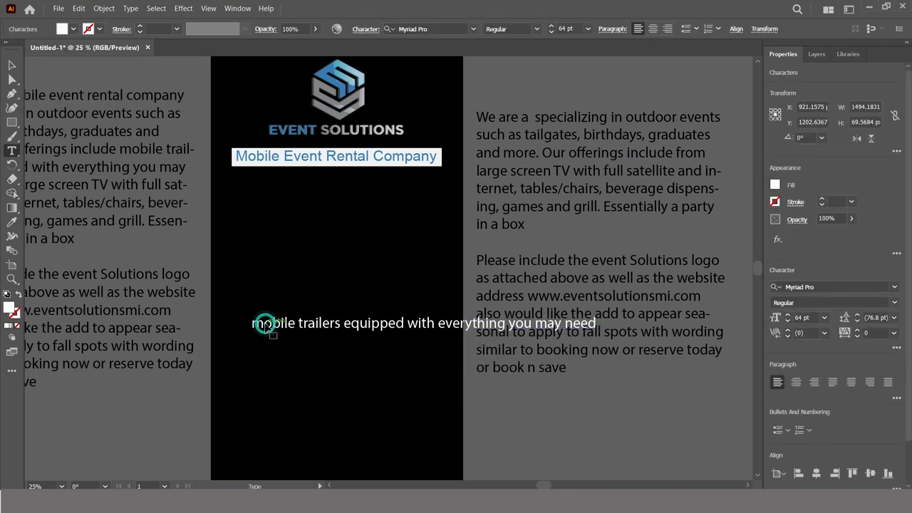
{"action": "key", "text": "BackSpace"}
{"action": "type", "text": "M"}
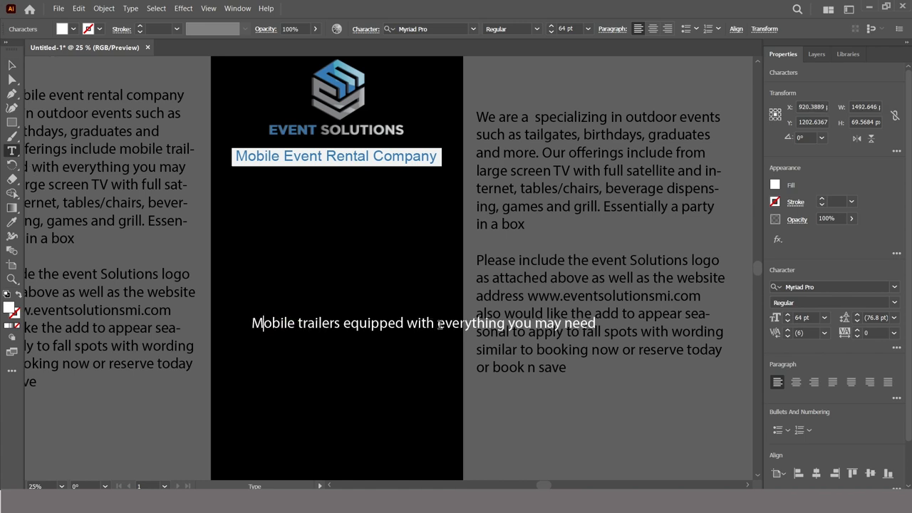
{"action": "key", "text": "Escape"}
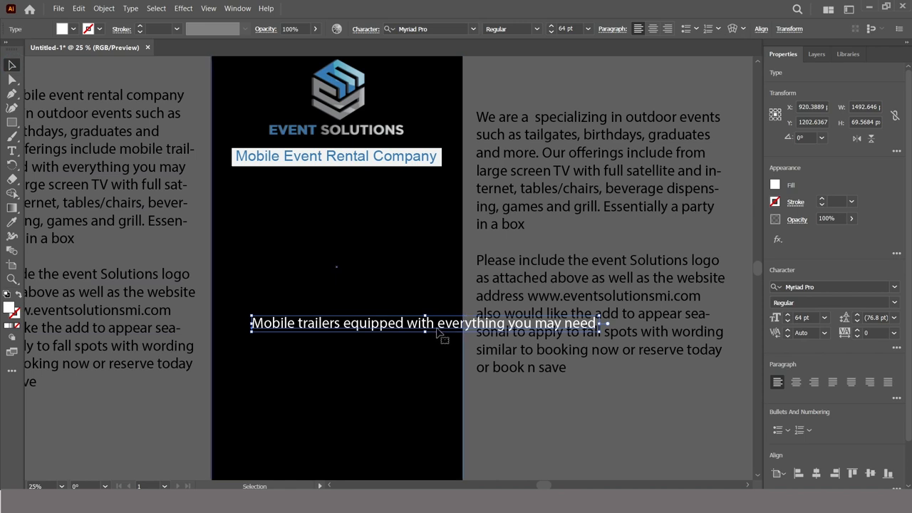
- Break the white text into two lines before "everything", center-align it, and place it beneath the tagline bar
{"action": "left_click_drag", "start_coordinate": [424, 326], "coordinate": [404, 246]}
{"action": "double_click", "coordinate": [419, 244]}
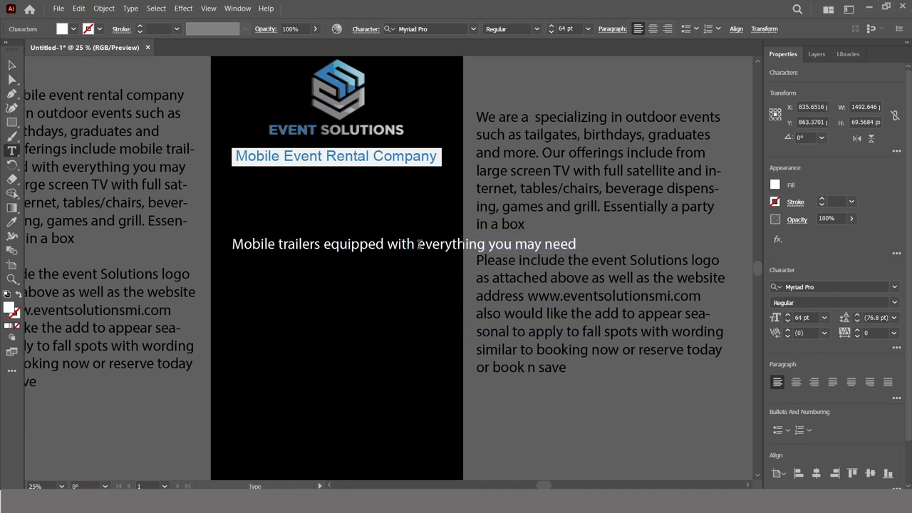
{"action": "key", "text": "Return"}
{"action": "left_click", "coordinate": [11, 65]}
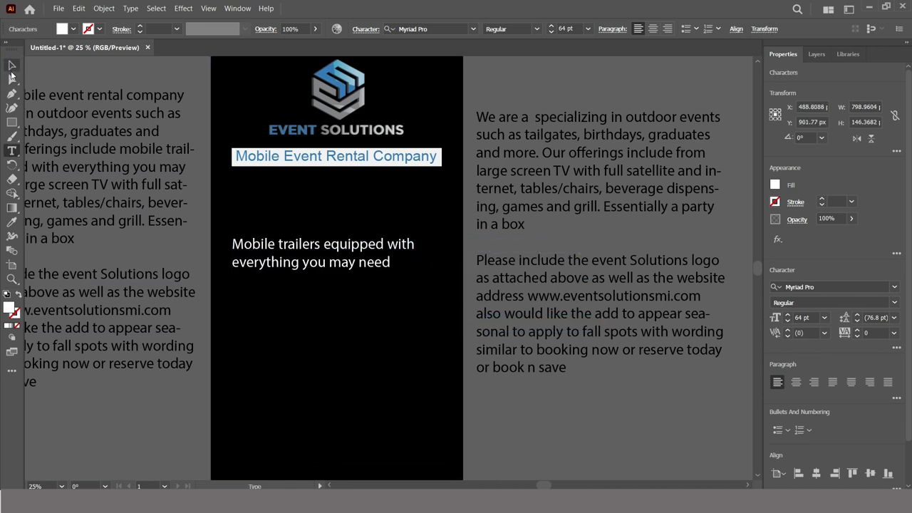
{"action": "left_click", "coordinate": [651, 30]}
{"action": "left_click_drag", "start_coordinate": [253, 248], "coordinate": [359, 200]}
- Cut "party in a box" from the brief copy and paste it as new text on the artboard
{"action": "left_click", "coordinate": [614, 234]}
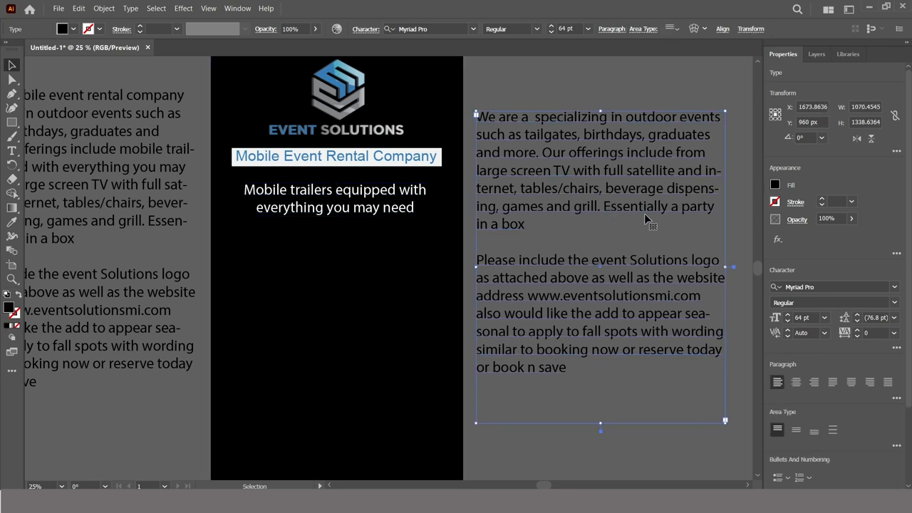
{"action": "double_click", "coordinate": [684, 209]}
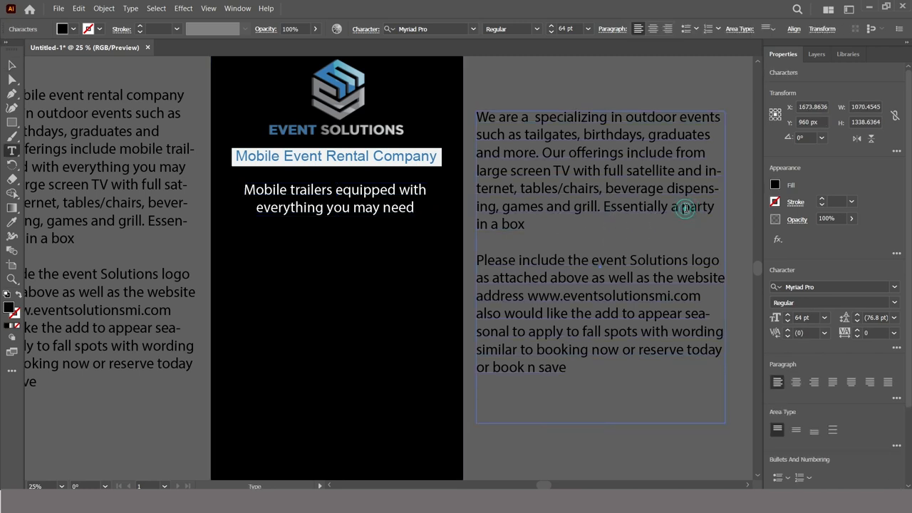
{"action": "left_click_drag", "start_coordinate": [682, 208], "coordinate": [728, 235]}
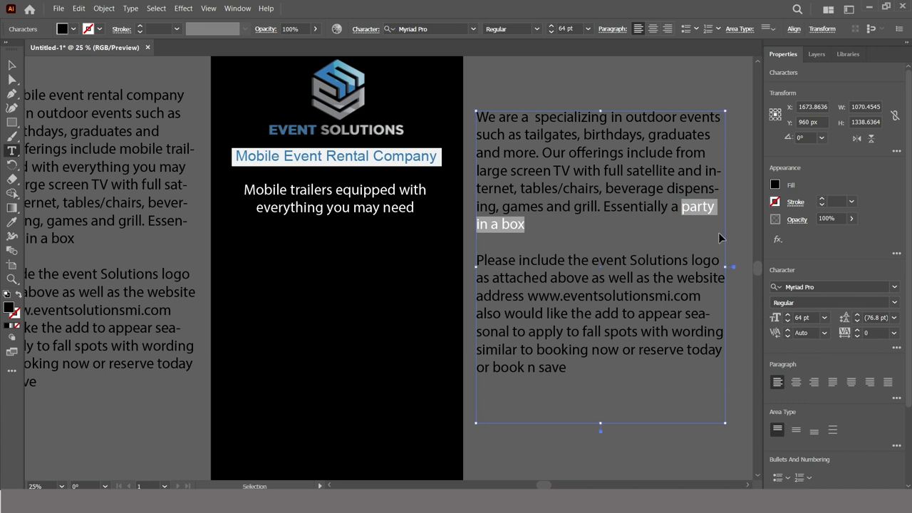
{"action": "key", "text": "ctrl+x"}
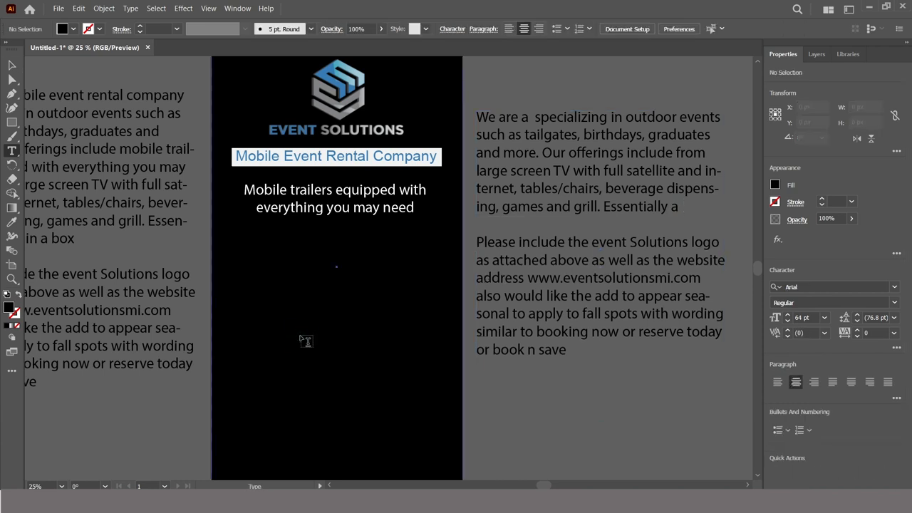
{"action": "left_click", "coordinate": [303, 339]}
{"action": "key", "text": "ctrl+v"}
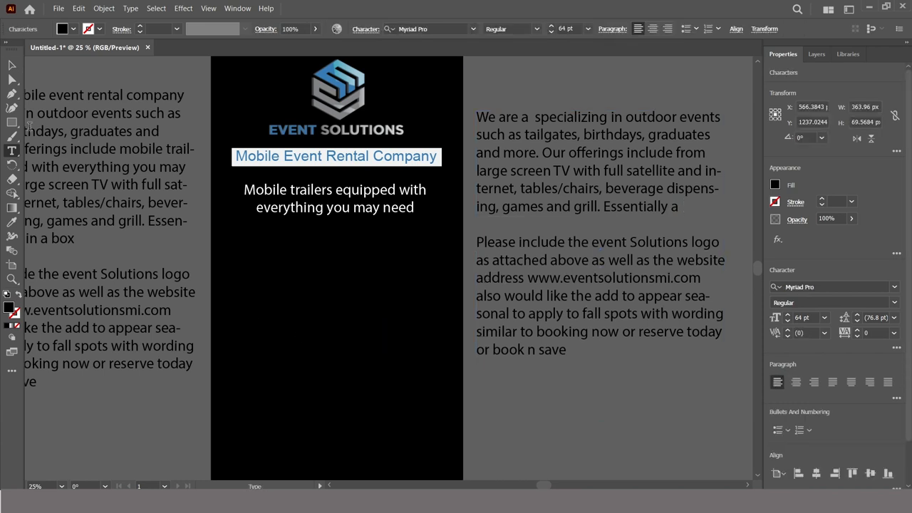
- Fill the pasted "party in a box" text with white
{"action": "left_click", "coordinate": [11, 66]}
{"action": "left_click", "coordinate": [69, 30]}
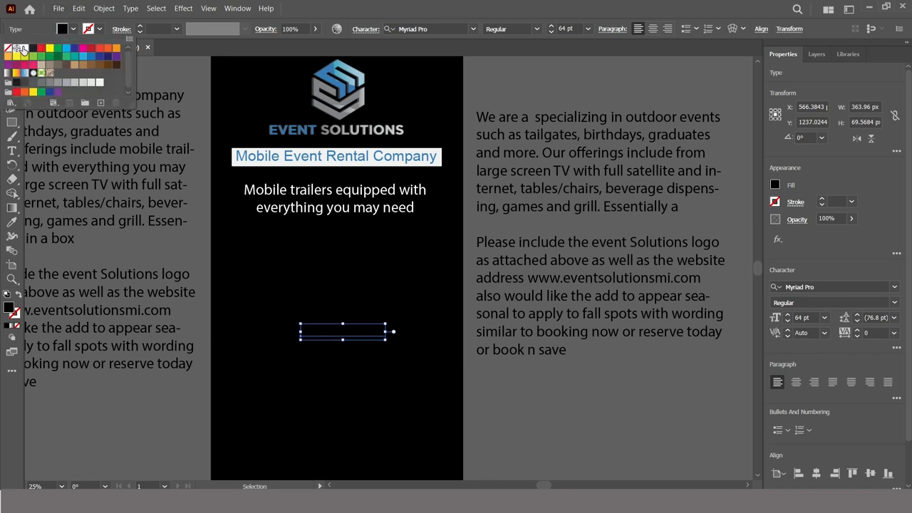
{"action": "left_click", "coordinate": [17, 48]}
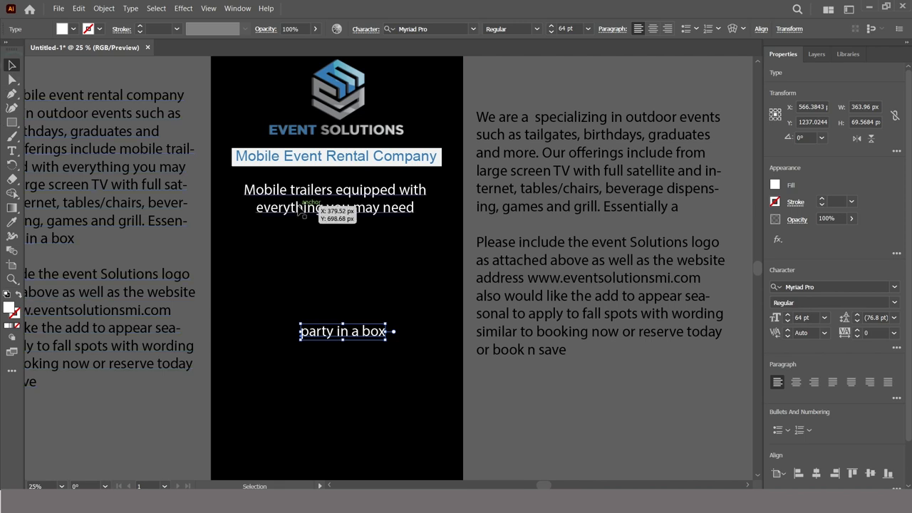
- Set the font of the two-line mobile trailers text to Arial
{"action": "left_click", "coordinate": [324, 191]}
{"action": "left_click", "coordinate": [441, 28]}
{"action": "type", "text": "arial"}
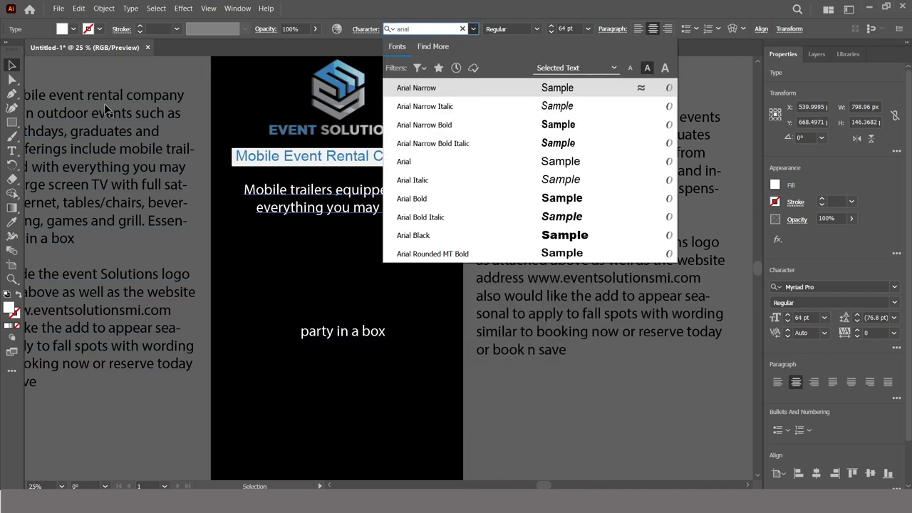
{"action": "left_click", "coordinate": [421, 162]}
- Set the "party in a box" text in Arial Black and all caps
{"action": "left_click", "coordinate": [366, 332]}
{"action": "left_click", "coordinate": [430, 29]}
{"action": "type", "text": "arial"}
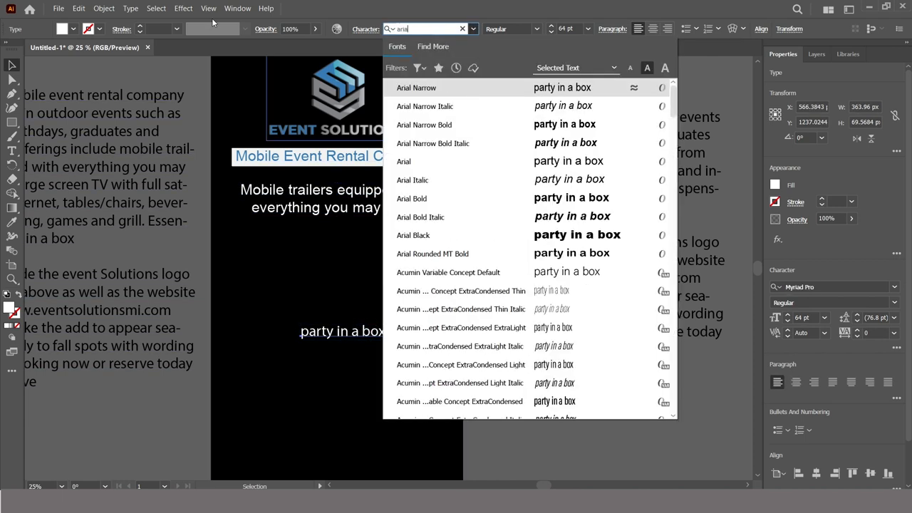
{"action": "left_click", "coordinate": [436, 240]}
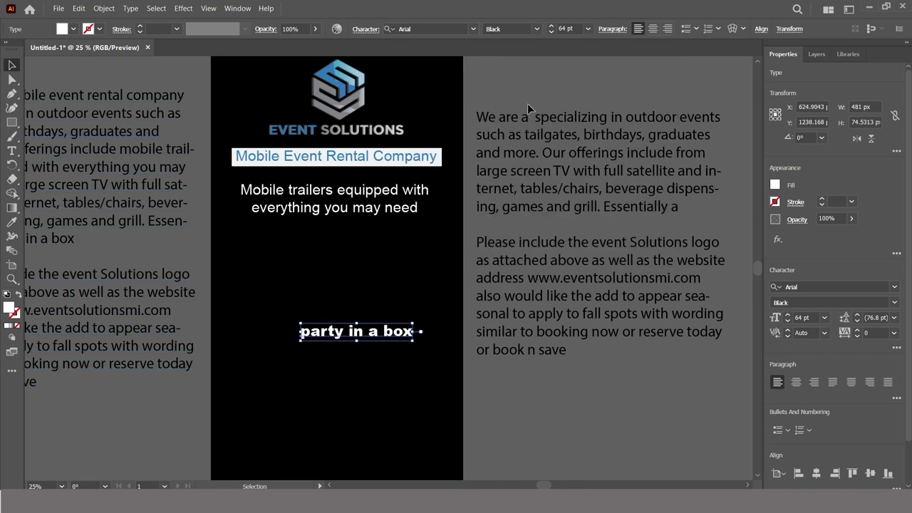
{"action": "left_click", "coordinate": [366, 29]}
{"action": "left_click", "coordinate": [273, 152]}
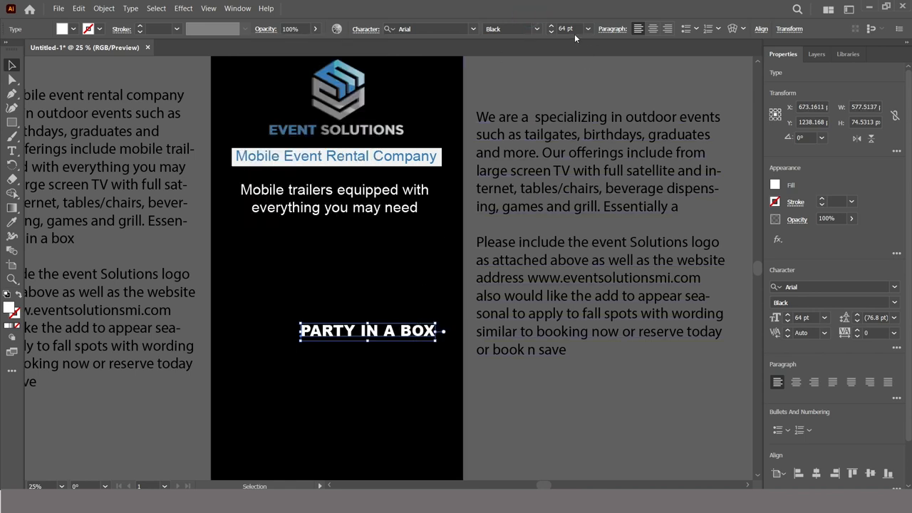
- Set the "PARTY IN A BOX" headline to 71 pt and move it up below the two-line text
{"action": "left_click", "coordinate": [552, 26]}
{"action": "left_click", "coordinate": [552, 26]}
{"action": "left_click", "coordinate": [552, 27]}
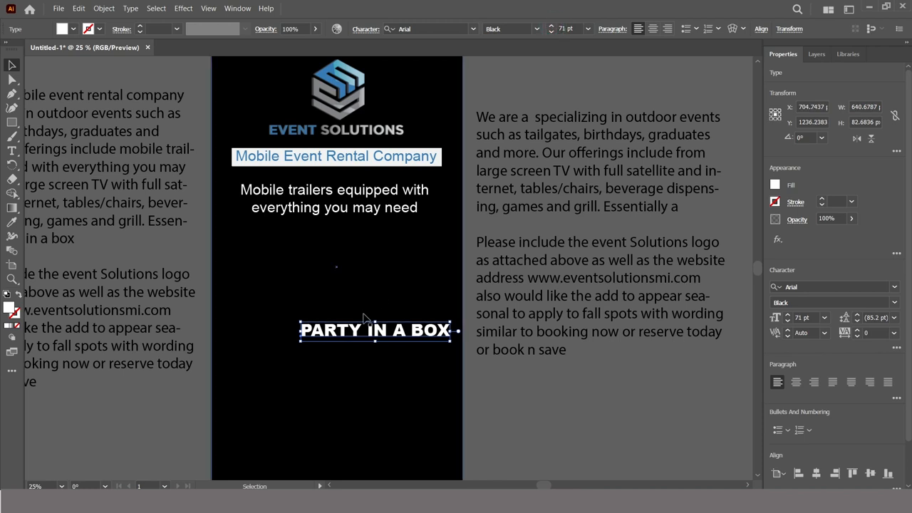
{"action": "left_click_drag", "start_coordinate": [368, 323], "coordinate": [347, 266]}
{"action": "left_click", "coordinate": [515, 81]}
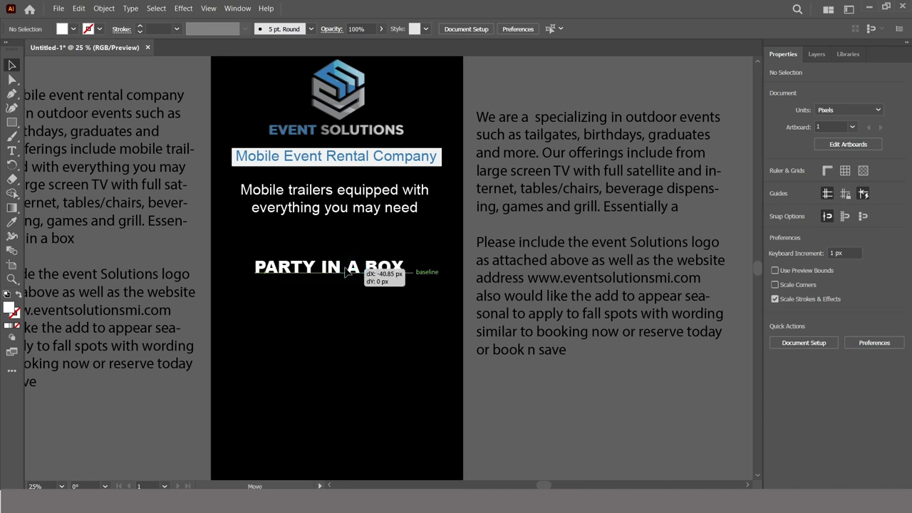
- Enlarge the "PARTY IN A BOX" headline to nearly the tagline bar's width and center it below the two-line text
{"action": "left_click", "coordinate": [369, 269]}
{"action": "left_click", "coordinate": [551, 26]}
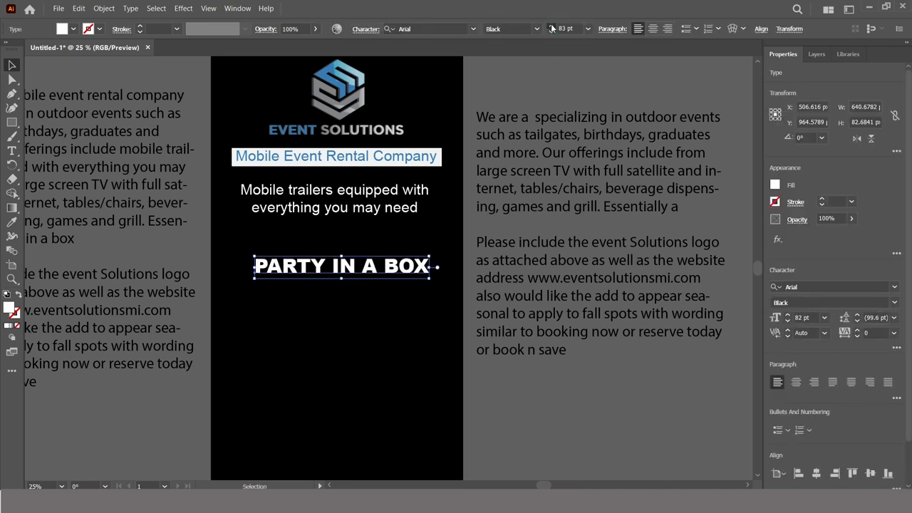
{"action": "mouse_move", "coordinate": [354, 265]}
{"action": "left_mouse_down"}
{"action": "mouse_move", "coordinate": [342, 249]}
{"action": "mouse_move", "coordinate": [341, 260]}
{"action": "left_mouse_up"}
{"action": "left_click", "coordinate": [551, 25]}
{"action": "left_click", "coordinate": [552, 26]}
{"action": "left_click_drag", "start_coordinate": [391, 264], "coordinate": [390, 257]}
{"action": "left_click", "coordinate": [530, 426]}
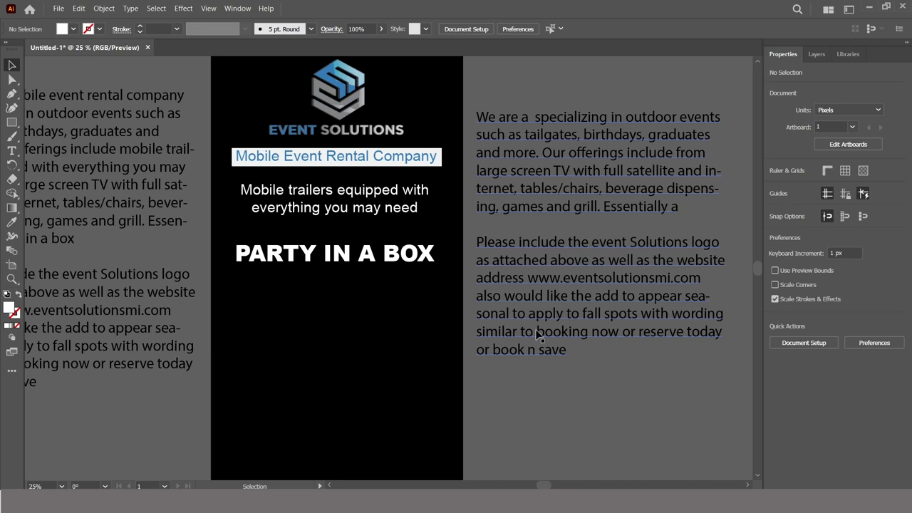
- Cut "reserve today" out of the brief copy beside the artboard and paste it as a separate text object
{"action": "double_click", "coordinate": [640, 334]}
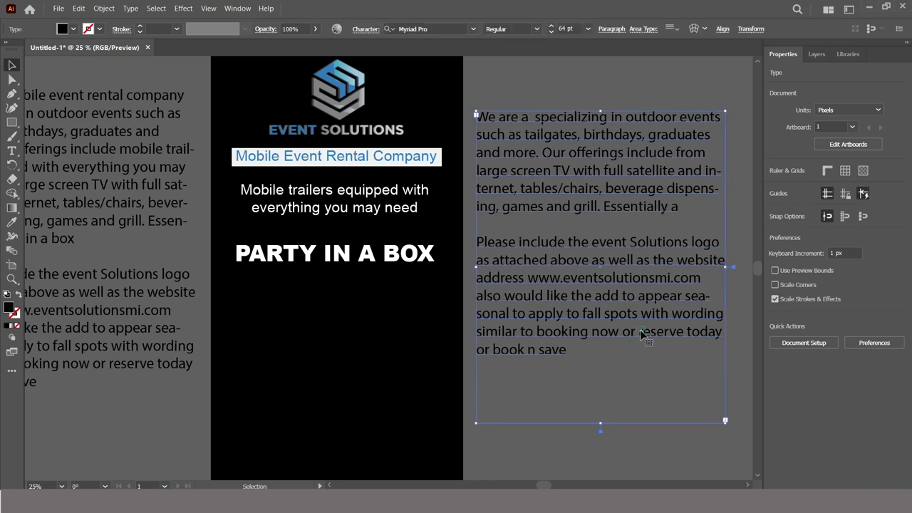
{"action": "left_click_drag", "start_coordinate": [639, 333], "coordinate": [721, 336]}
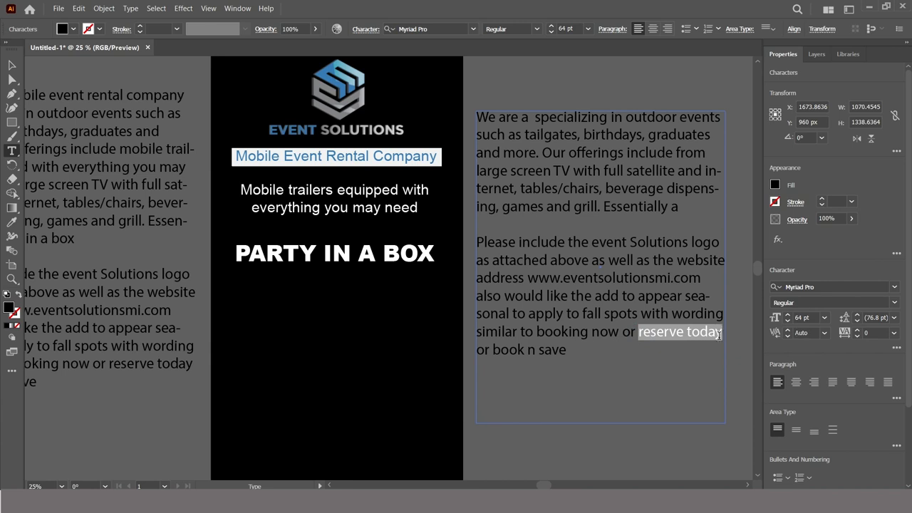
{"action": "key", "text": "BackSpace"}
{"action": "key", "text": "Escape"}
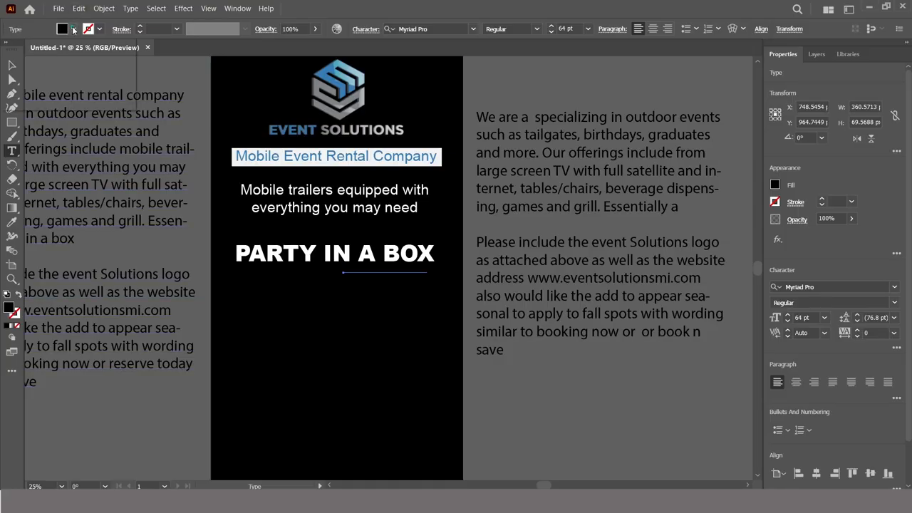
- Fill the "reserve today" text with white and move it well below the "PARTY IN A BOX" headline
{"action": "left_click", "coordinate": [70, 28]}
{"action": "left_click", "coordinate": [24, 50]}
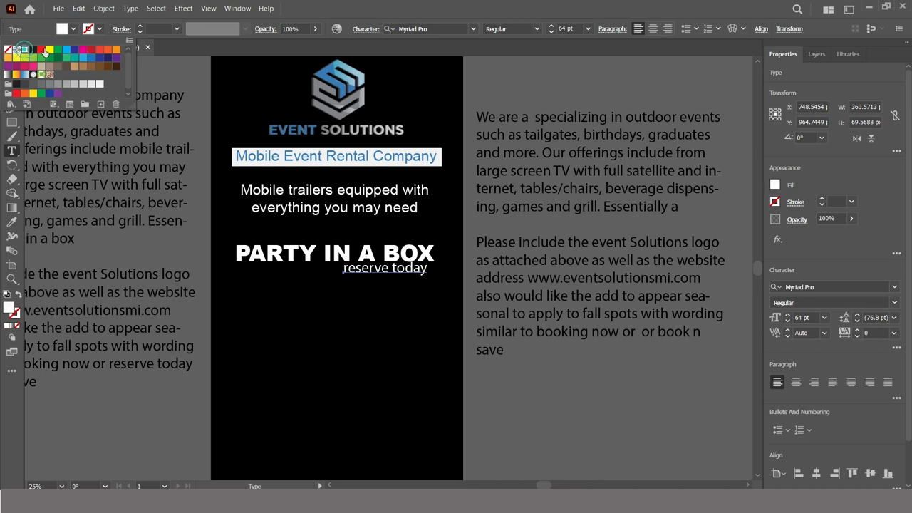
{"action": "key", "text": "Escape"}
{"action": "key", "text": "Escape"}
{"action": "left_click_drag", "start_coordinate": [406, 275], "coordinate": [399, 363]}
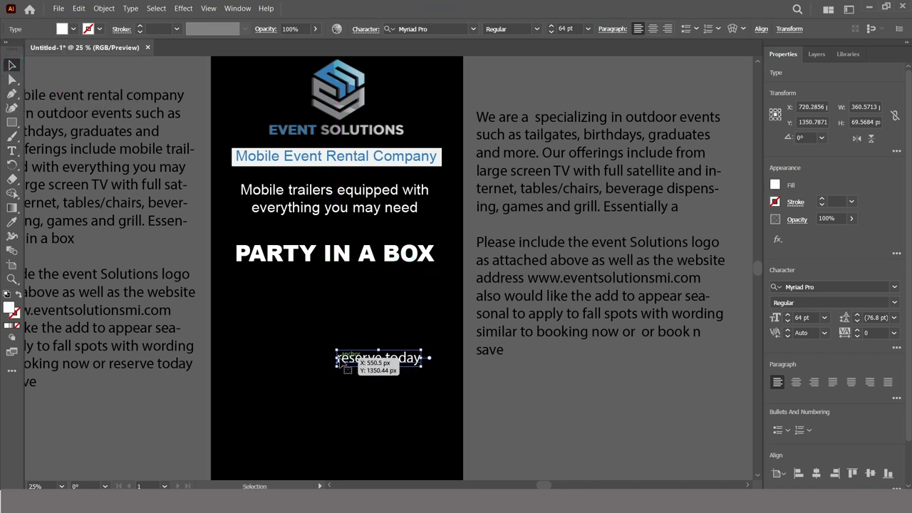
- Capitalize the first letter of both words so the text reads "Reserve Today"
{"action": "double_click", "coordinate": [342, 358]}
{"action": "key", "text": "BackSpace"}
{"action": "type", "text": "R"}
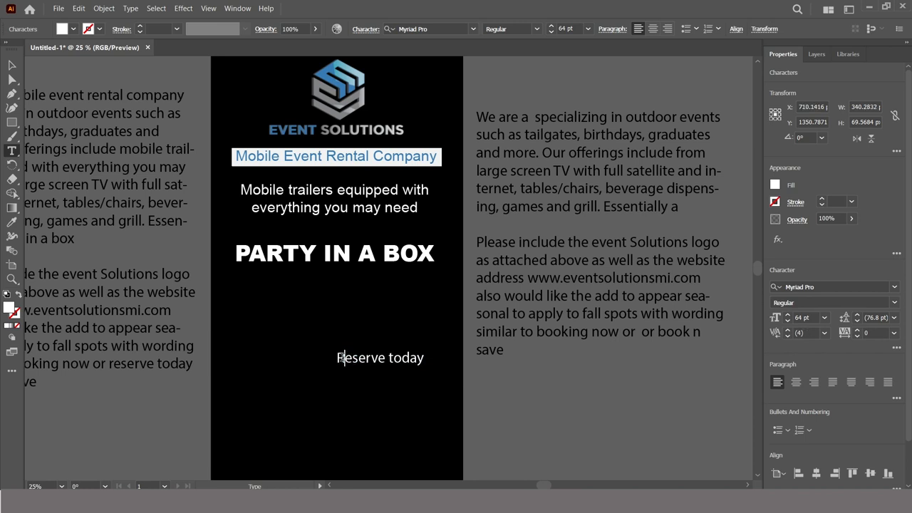
{"action": "left_click", "coordinate": [394, 355]}
{"action": "key", "text": "BackSpace"}
{"action": "type", "text": "T"}
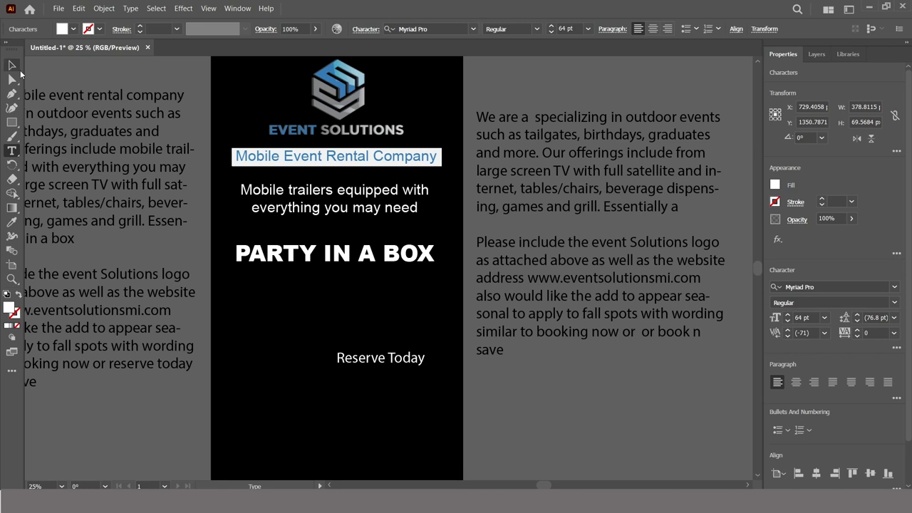
- Break "Reserve Today" onto two lines and center-align its paragraph
{"action": "left_click", "coordinate": [386, 350]}
{"action": "key", "text": "Return"}
{"action": "left_click", "coordinate": [13, 66]}
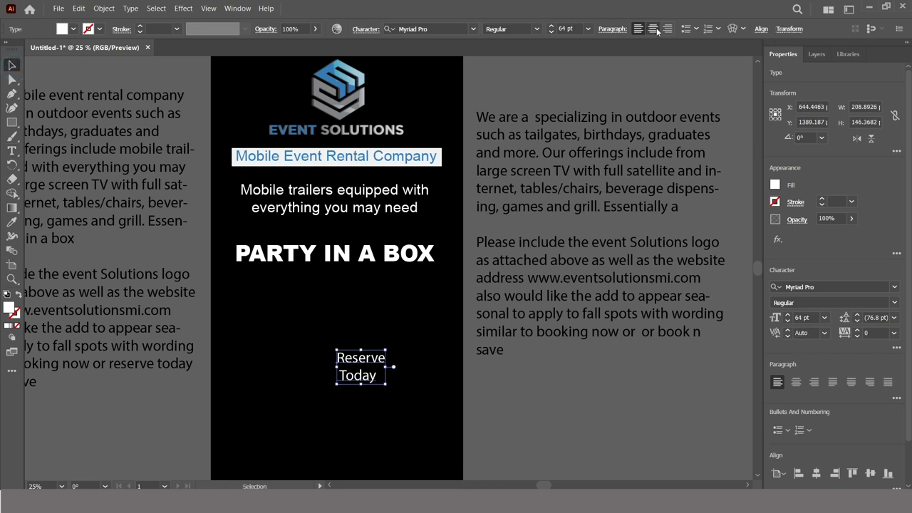
{"action": "left_click", "coordinate": [654, 29]}
- Set the "Reserve Today" text to 111 pt in Arial Bold
{"action": "left_click", "coordinate": [551, 26]}
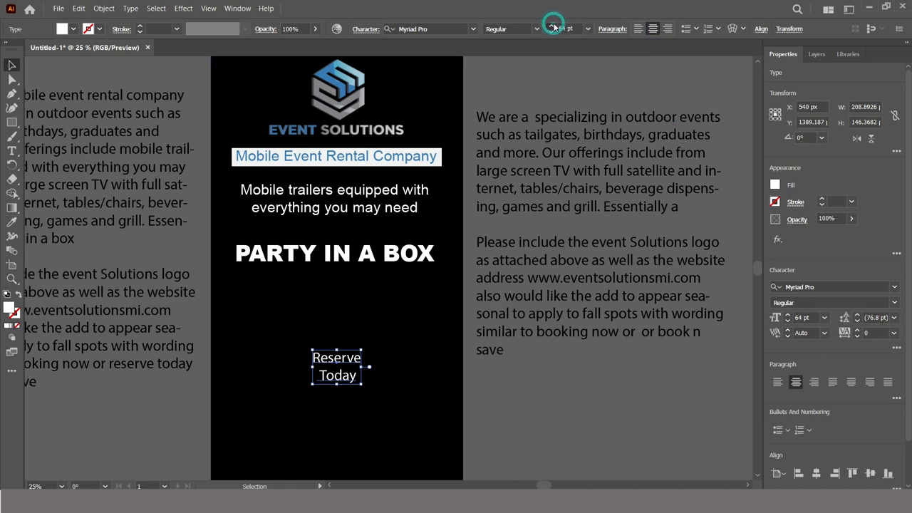
{"action": "left_click", "coordinate": [551, 27]}
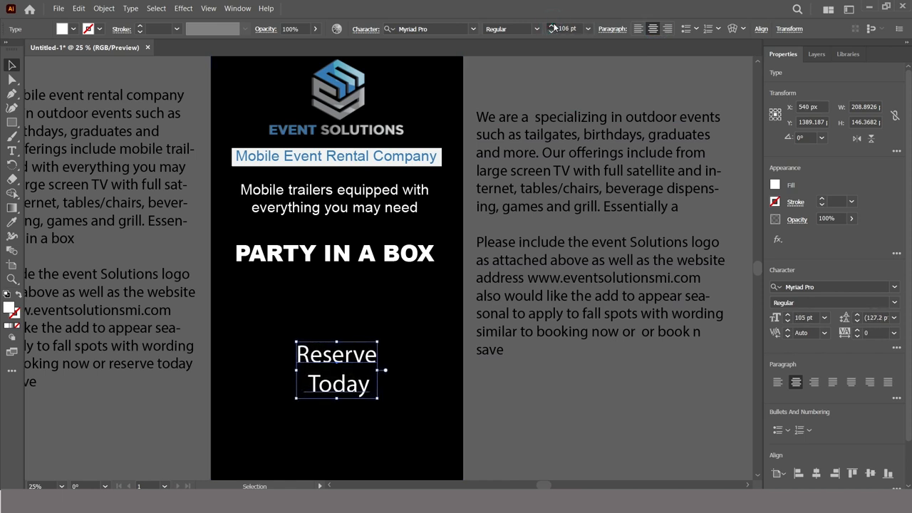
{"action": "left_click", "coordinate": [433, 30]}
{"action": "type", "text": "arial"}
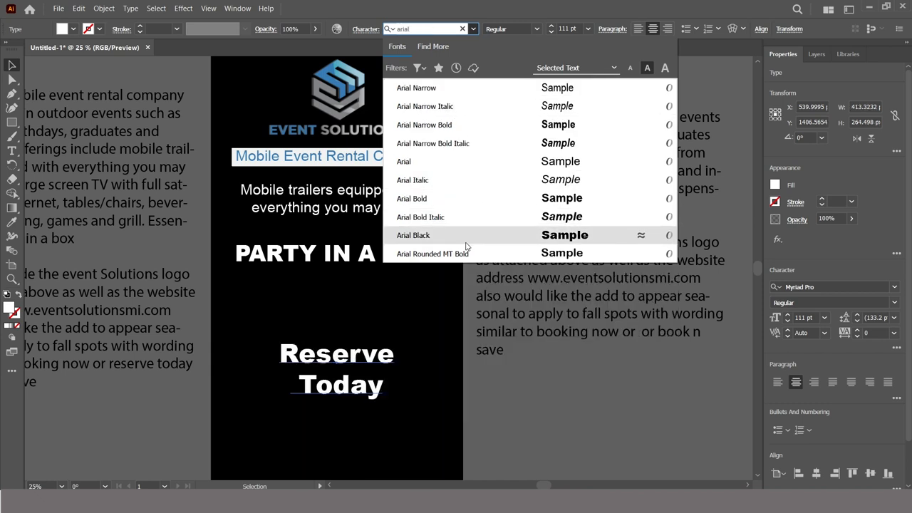
{"action": "left_click", "coordinate": [468, 200]}
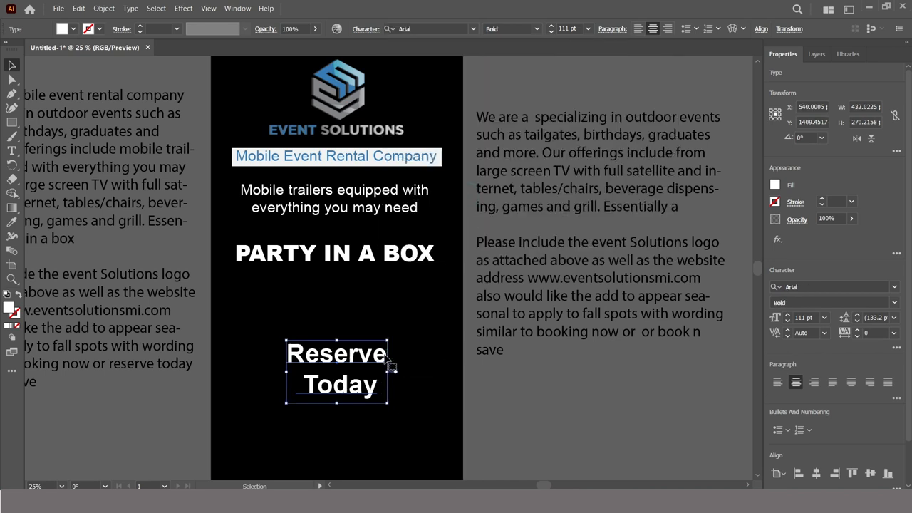
- Remove the extra space before "Today" so both lines of the "Reserve Today" text center evenly
{"action": "double_click", "coordinate": [384, 356]}
{"action": "key", "text": "Delete"}
{"action": "key", "text": "Delete"}
{"action": "key", "text": "Return"}
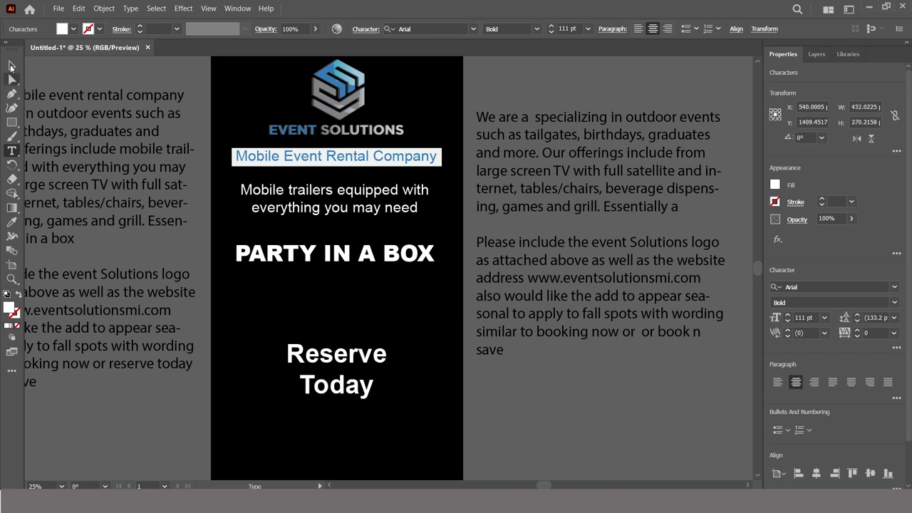
{"action": "left_click", "coordinate": [11, 66]}
- Rotate the "Reserve Today" text slightly counterclockwise and move it to the lower-right area of the artboard
{"action": "left_click_drag", "start_coordinate": [388, 404], "coordinate": [404, 400]}
{"action": "left_click_drag", "start_coordinate": [353, 378], "coordinate": [396, 436]}
{"action": "left_click", "coordinate": [505, 421]}
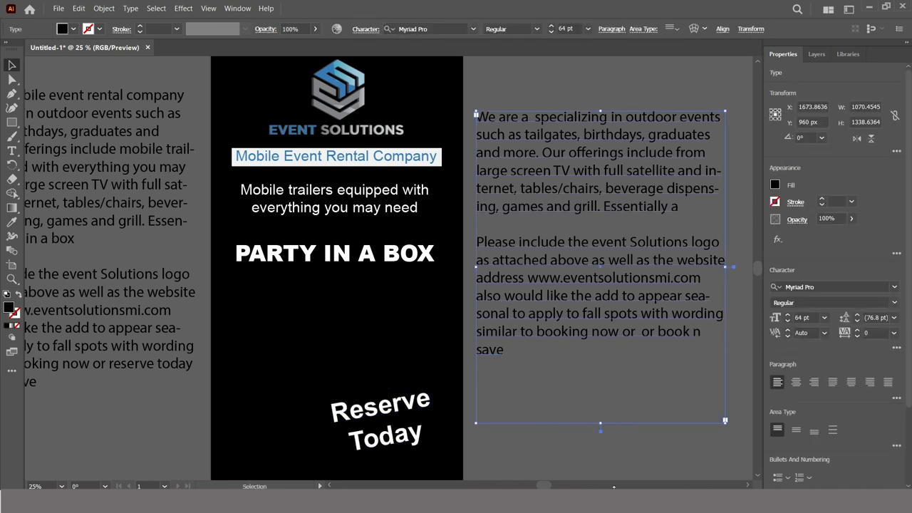
{"action": "left_click", "coordinate": [573, 463]}
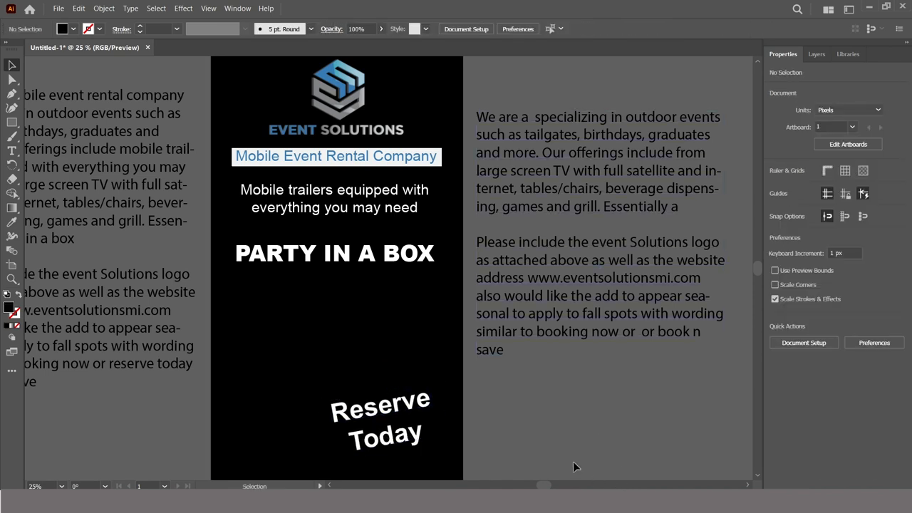
- Delete the leftover copy of the brief text on the right side of the artboard
{"action": "left_click", "coordinate": [597, 180]}
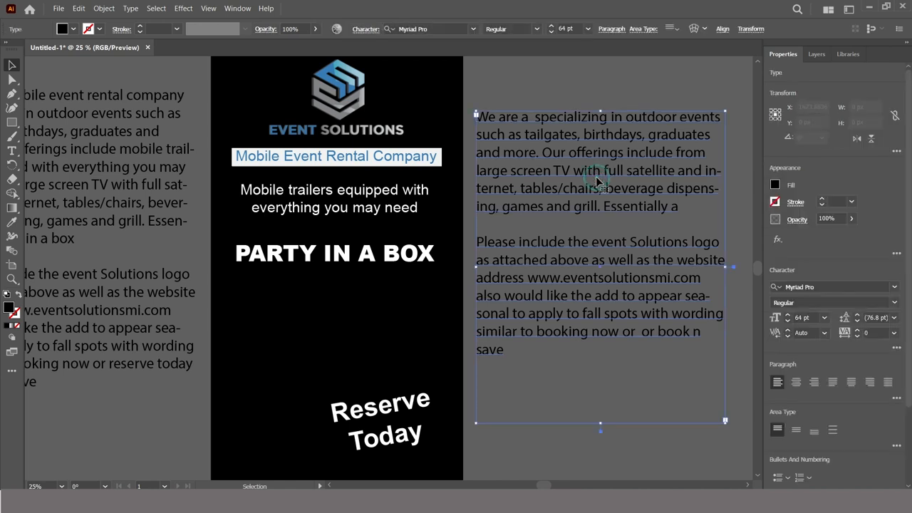
{"action": "key", "text": "Delete"}
{"action": "left_click_drag", "start_coordinate": [544, 328], "coordinate": [584, 311]}
- Move the "PARTY IN A BOX" headline down slightly and break it into four lines with one word each
{"action": "left_click_drag", "start_coordinate": [377, 262], "coordinate": [379, 291]}
{"action": "double_click", "coordinate": [360, 284]}
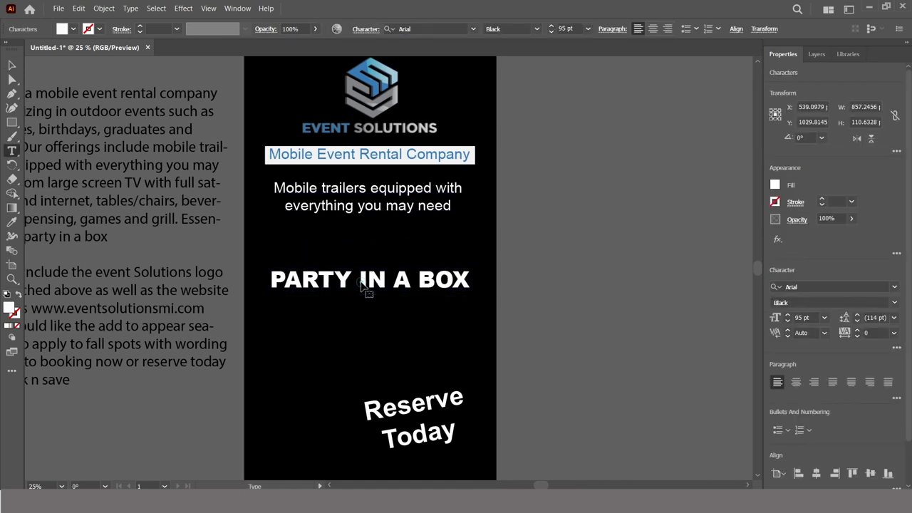
{"action": "key", "text": "Return"}
{"action": "left_click", "coordinate": [303, 310]}
{"action": "key", "text": "BackSpace"}
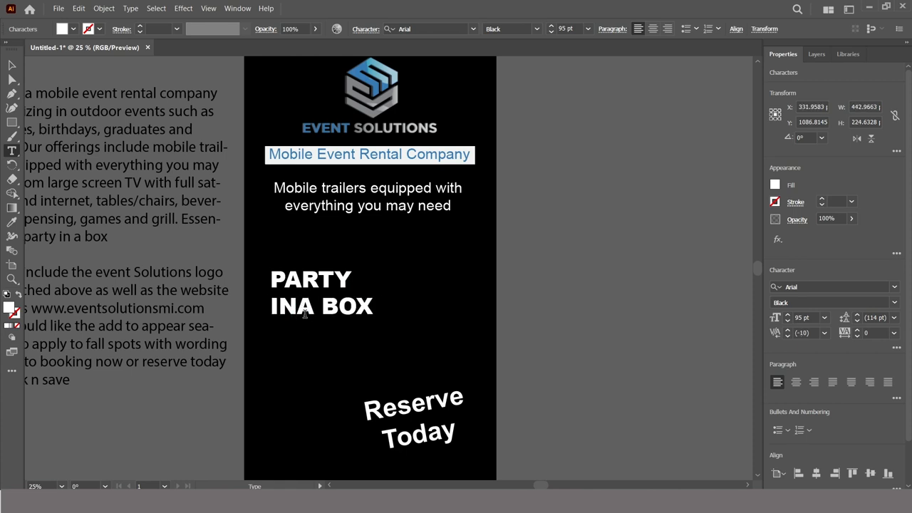
{"action": "key", "text": "Return"}
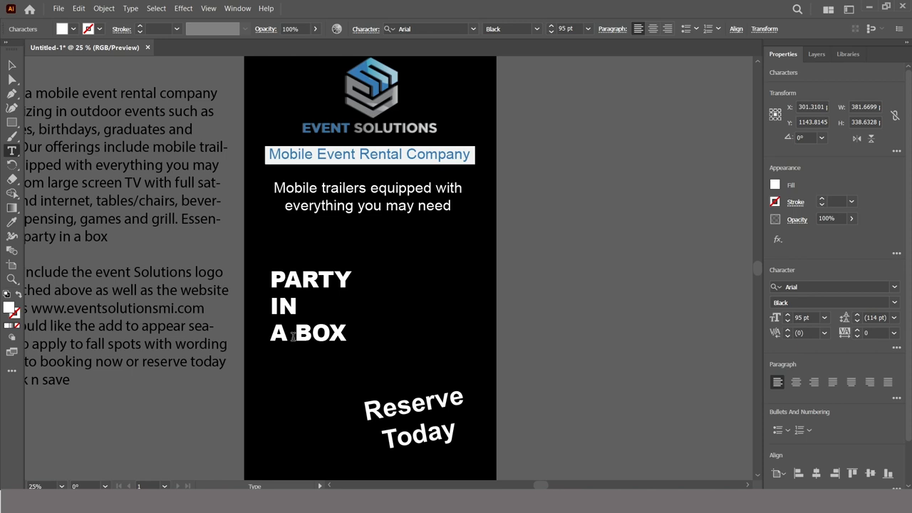
{"action": "left_click", "coordinate": [298, 335]}
{"action": "key", "text": "Return"}
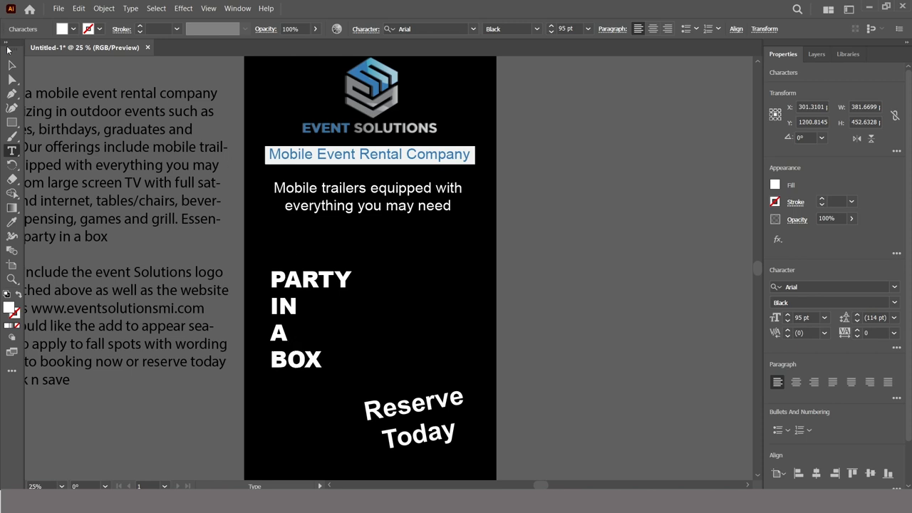
- Center-align the stacked headline and enlarge it to about 145 pt below the two-line mobile trailers text
{"action": "left_click", "coordinate": [11, 64]}
{"action": "left_click", "coordinate": [652, 29]}
{"action": "left_click_drag", "start_coordinate": [278, 319], "coordinate": [375, 302]}
{"action": "left_click_drag", "start_coordinate": [414, 252], "coordinate": [388, 251]}
{"action": "left_click", "coordinate": [640, 317]}
{"action": "left_click", "coordinate": [556, 311]}
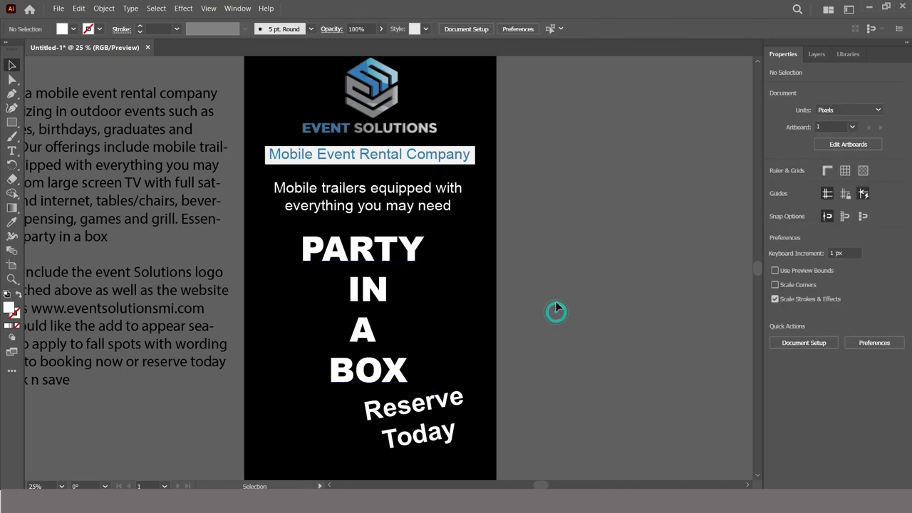
- Move the "Reserve Today" text farther down and right, clear of the word "BOX"
{"action": "left_click", "coordinate": [360, 255]}
{"action": "left_click", "coordinate": [533, 229]}
{"action": "left_click_drag", "start_coordinate": [445, 408], "coordinate": [464, 428]}
{"action": "left_click", "coordinate": [547, 390]}
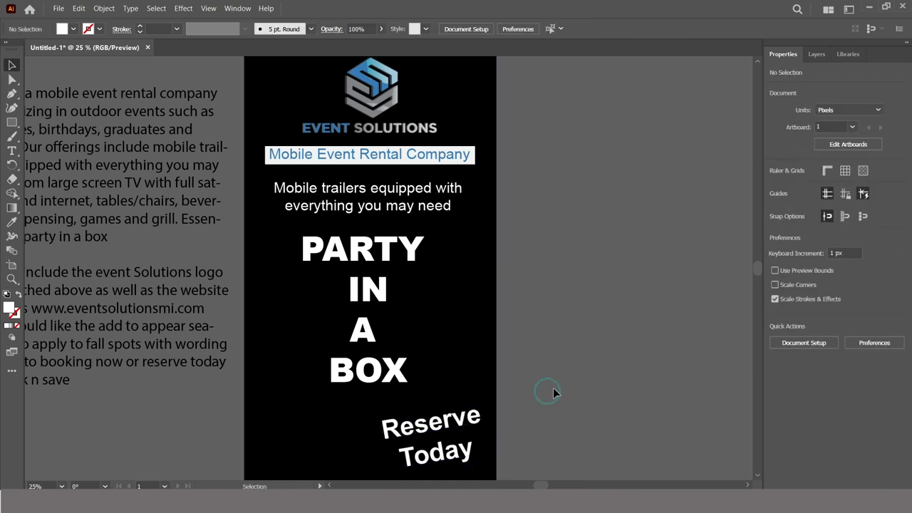
- Nudge the stacked headline down slightly and shift it right with horizontal center alignment
{"action": "left_click", "coordinate": [423, 261]}
{"action": "mouse_move", "coordinate": [423, 261]}
{"action": "left_mouse_down"}
{"action": "mouse_move", "coordinate": [418, 306]}
{"action": "mouse_move", "coordinate": [423, 265]}
{"action": "left_mouse_up"}
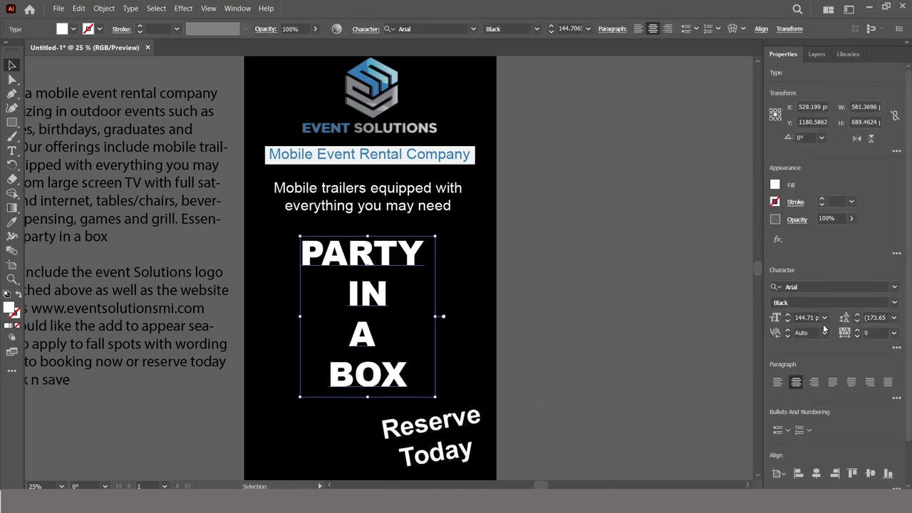
{"action": "left_click", "coordinate": [550, 320]}
{"action": "left_click", "coordinate": [381, 261]}
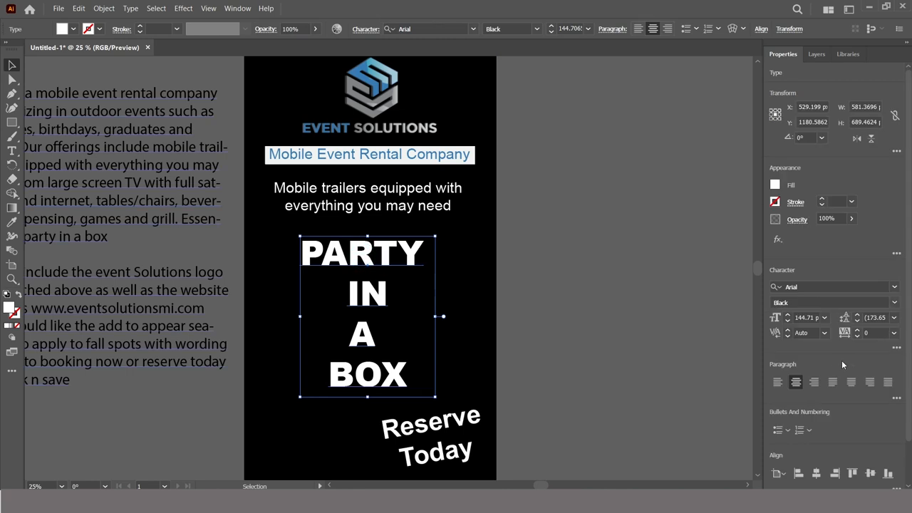
{"action": "left_click", "coordinate": [815, 473]}
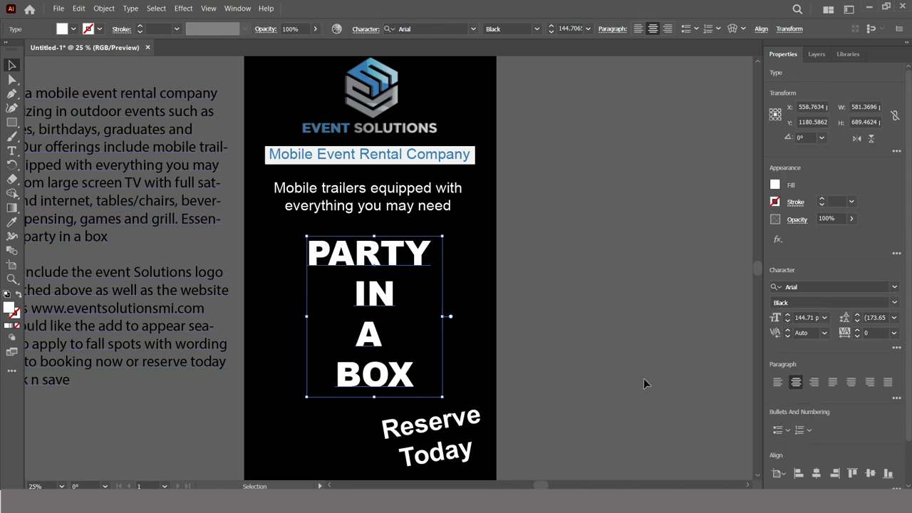
{"action": "left_click", "coordinate": [624, 349]}
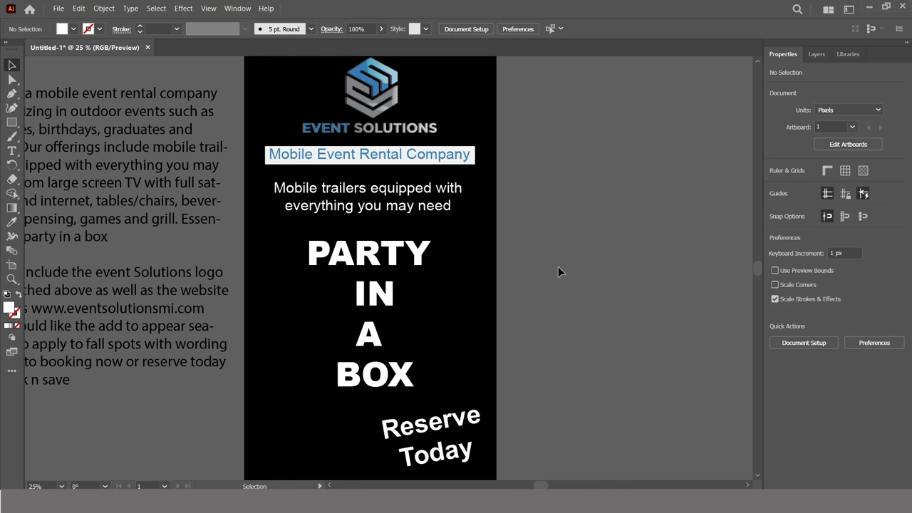
- Draw a white right-angled triangle about 148 x 238 px with the Pen tool at the headline's upper-left corner, without a stroke
{"action": "left_click", "coordinate": [11, 94]}
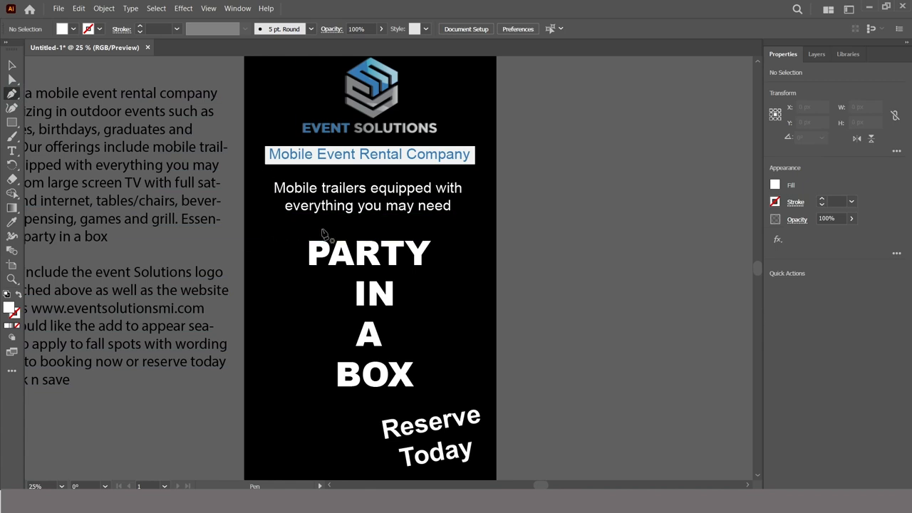
{"action": "left_click", "coordinate": [300, 228]}
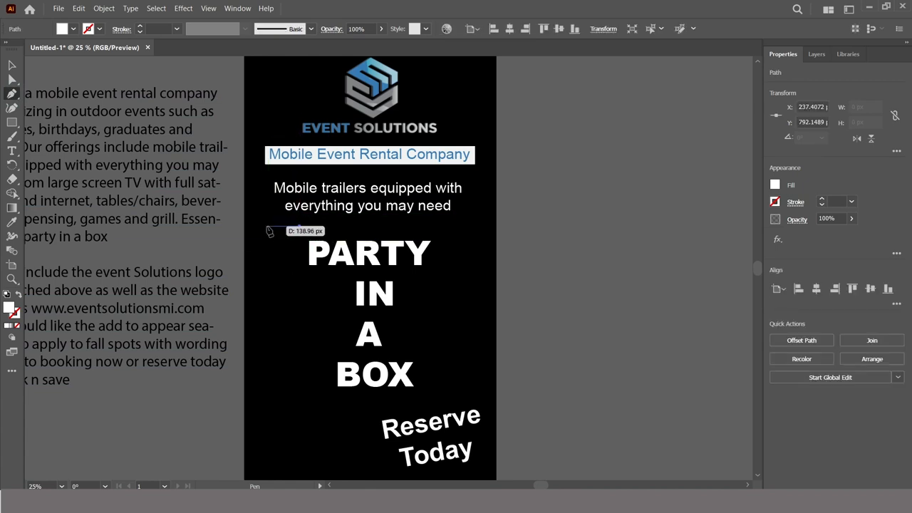
{"action": "left_click", "coordinate": [265, 227]}
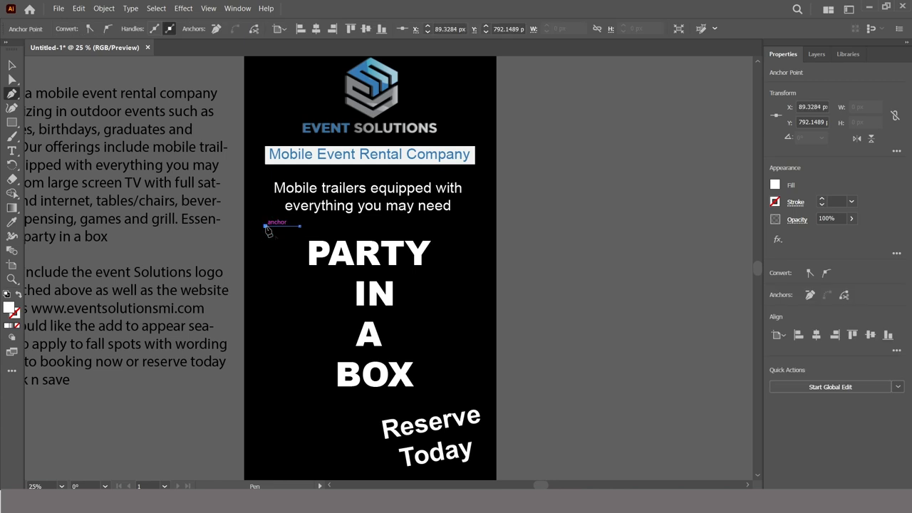
{"action": "left_click", "coordinate": [265, 280]}
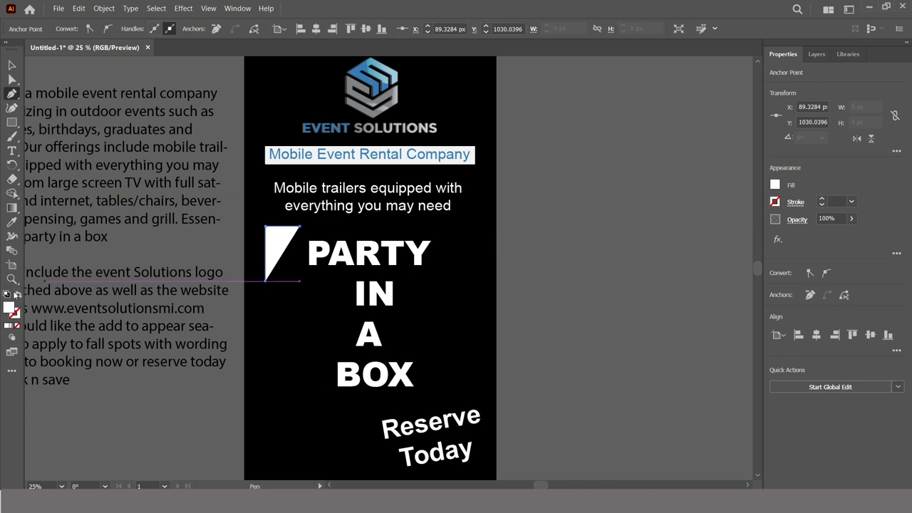
{"action": "left_click", "coordinate": [17, 297]}
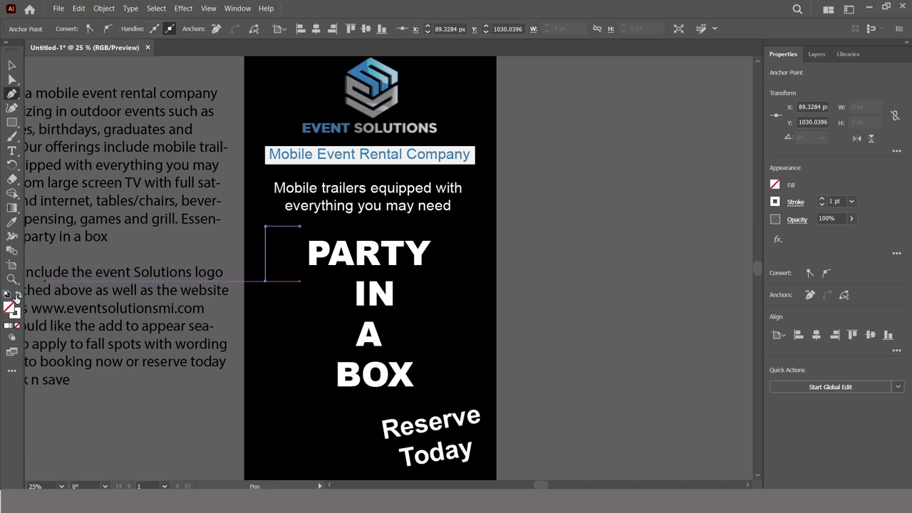
{"action": "left_click", "coordinate": [18, 298]}
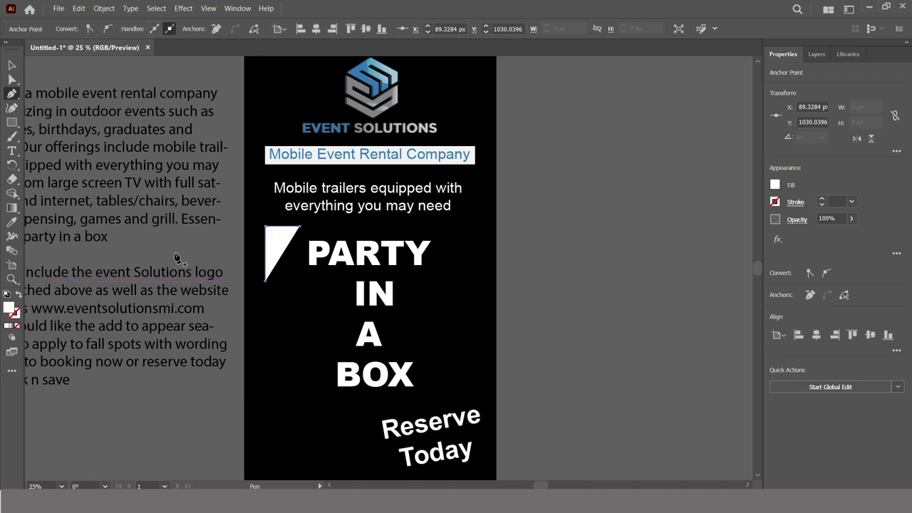
- Reflect a copy of the white triangle across the vertical axis and place the copy beside the word "BOX"
{"action": "left_click", "coordinate": [11, 66]}
{"action": "left_click", "coordinate": [281, 232]}
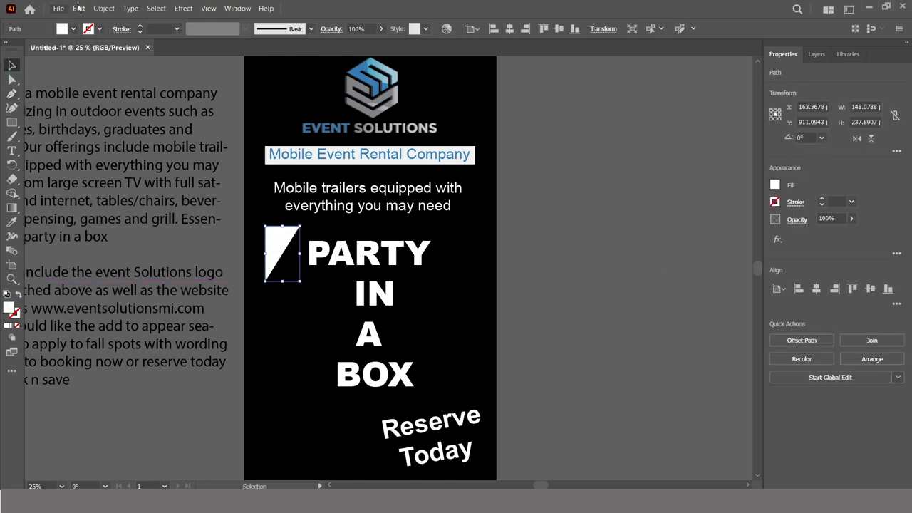
{"action": "left_click", "coordinate": [104, 8]}
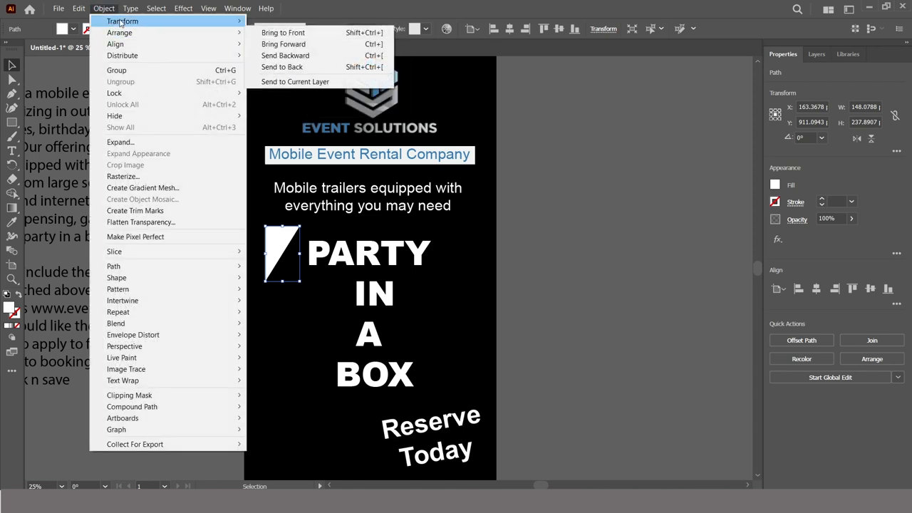
{"action": "mouse_move", "coordinate": [121, 22]}
{"action": "left_click", "coordinate": [310, 61]}
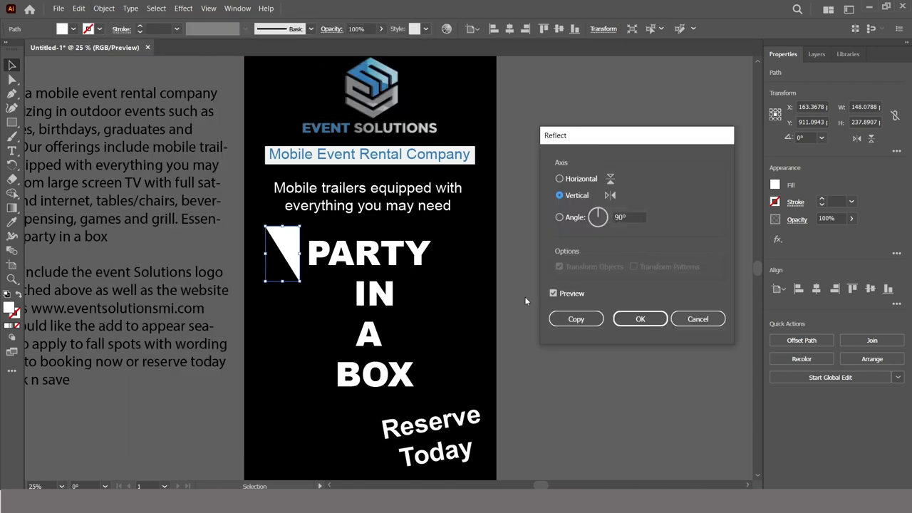
{"action": "left_click", "coordinate": [569, 319]}
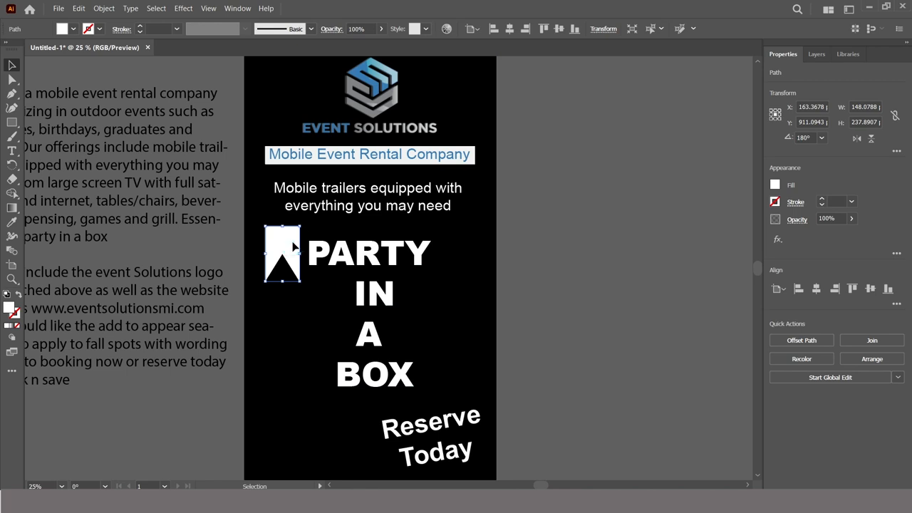
{"action": "left_click_drag", "start_coordinate": [294, 245], "coordinate": [447, 365]}
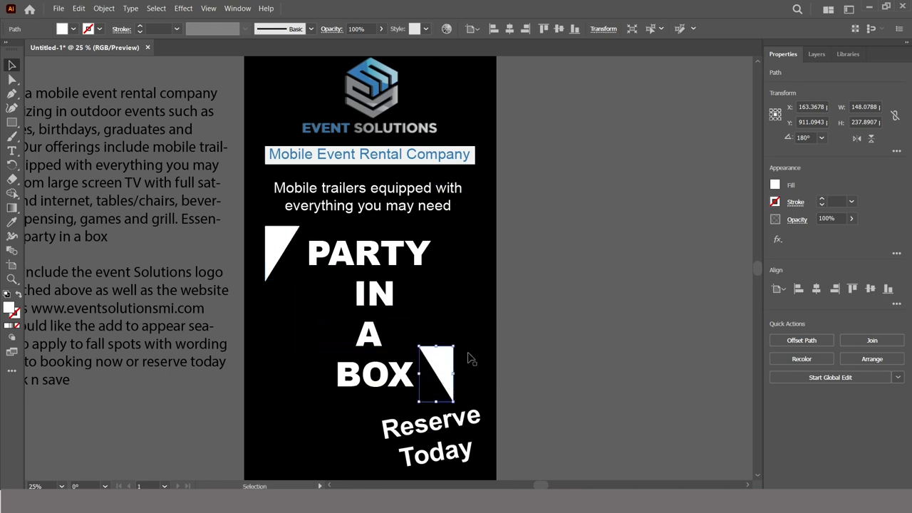
- Reflect the triangle beside "BOX" across the horizontal axis and nudge it slightly right, away from the word
{"action": "left_click", "coordinate": [104, 7]}
{"action": "mouse_move", "coordinate": [123, 21]}
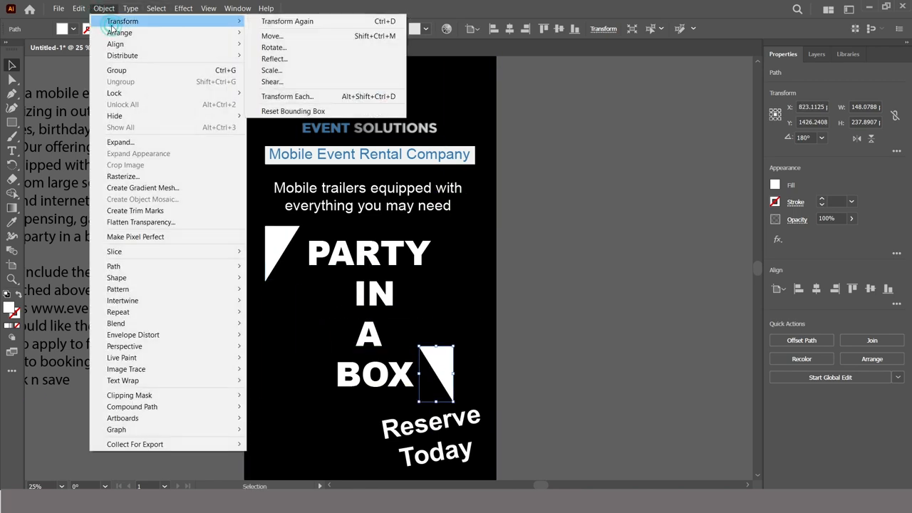
{"action": "left_click", "coordinate": [275, 58]}
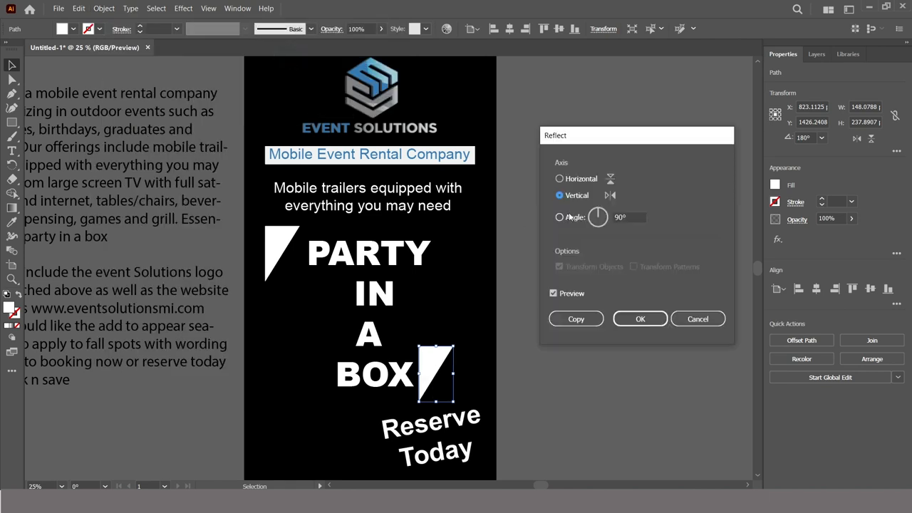
{"action": "left_click", "coordinate": [560, 179]}
{"action": "left_click", "coordinate": [640, 319]}
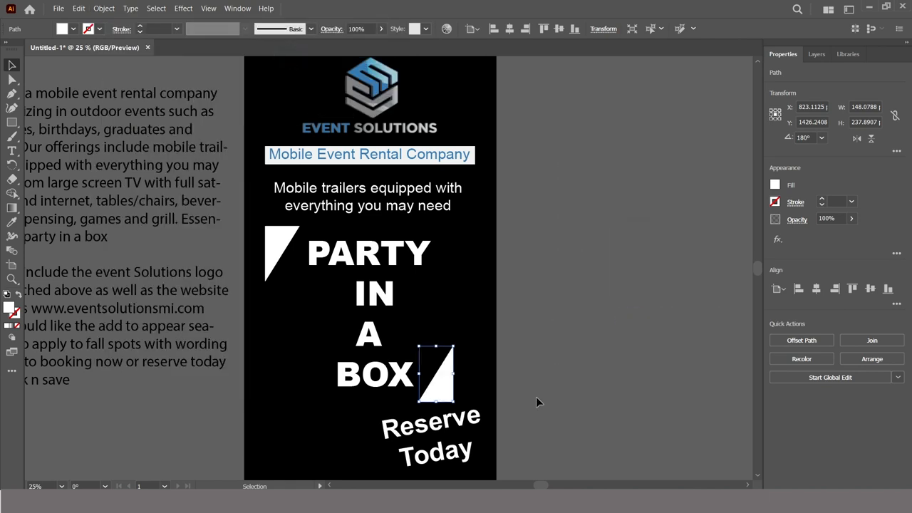
{"action": "left_click", "coordinate": [539, 401]}
{"action": "left_click_drag", "start_coordinate": [452, 394], "coordinate": [460, 396]}
{"action": "left_click", "coordinate": [559, 354]}
- Group the stacked headline with both corner triangles and center the group horizontally on the artboard
{"action": "left_click", "coordinate": [292, 243]}
{"action": "left_click", "coordinate": [274, 250]}
{"action": "left_click", "coordinate": [449, 377], "text": "shift"}
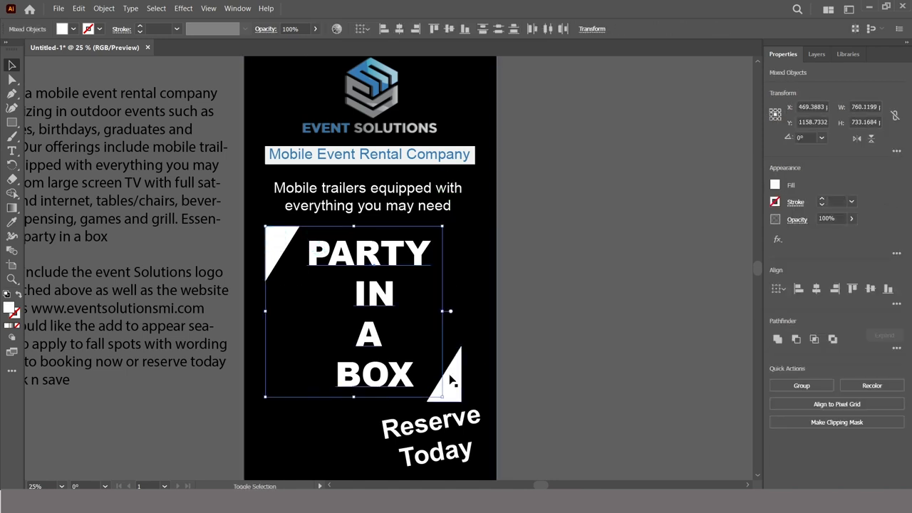
{"action": "left_click", "coordinate": [800, 383]}
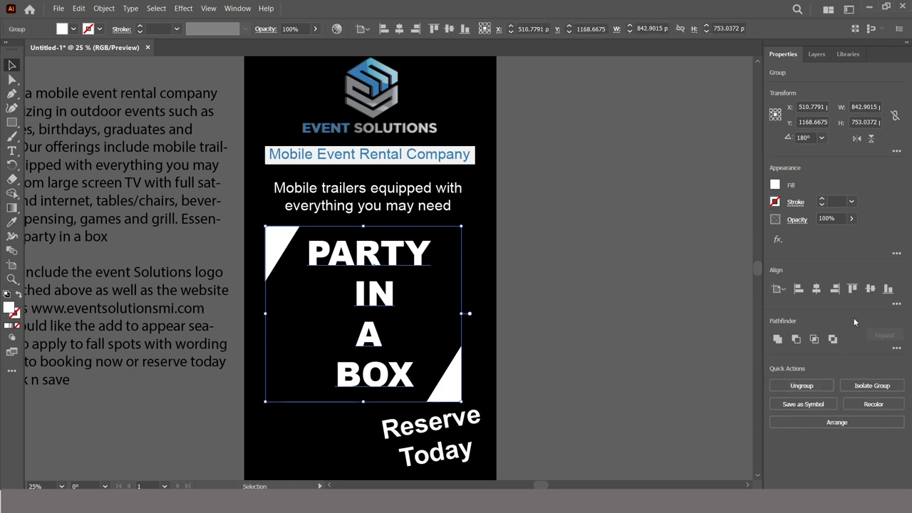
{"action": "left_click", "coordinate": [817, 289]}
{"action": "left_click", "coordinate": [557, 312]}
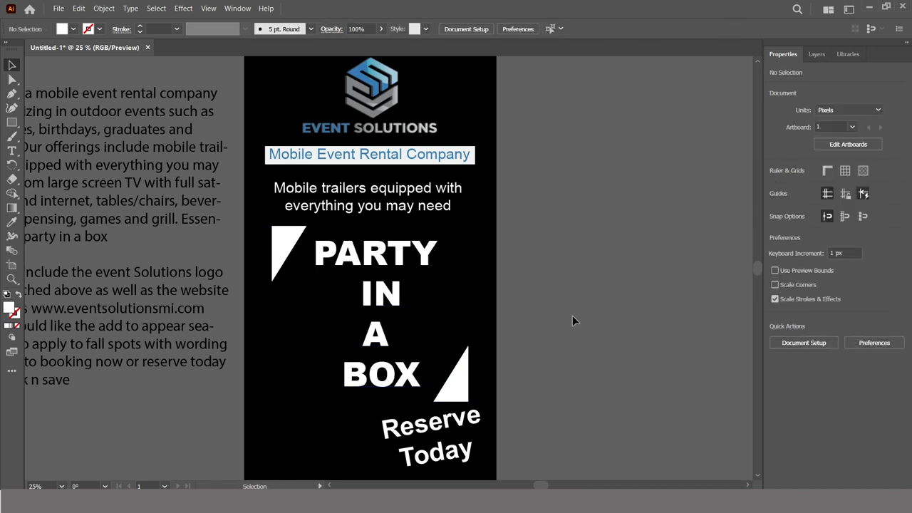
- Rotate the "Reserve Today" text back to horizontal and move it left, below the headline group
{"action": "key", "text": "ctrl+minus"}
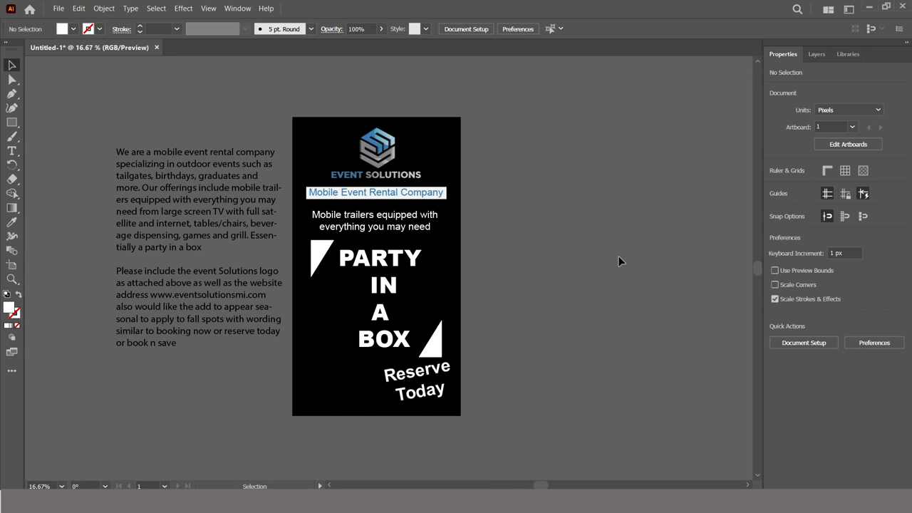
{"action": "mouse_move", "coordinate": [433, 373]}
{"action": "left_mouse_down"}
{"action": "mouse_move", "coordinate": [428, 382]}
{"action": "mouse_move", "coordinate": [433, 378]}
{"action": "left_mouse_up"}
{"action": "left_click_drag", "start_coordinate": [454, 412], "coordinate": [446, 416]}
{"action": "left_click", "coordinate": [446, 415]}
{"action": "left_click_drag", "start_coordinate": [444, 382], "coordinate": [393, 392]}
- Put "Reserve Today" on a single line and move it to the middle of the artboard's lower edge
{"action": "left_click", "coordinate": [451, 414]}
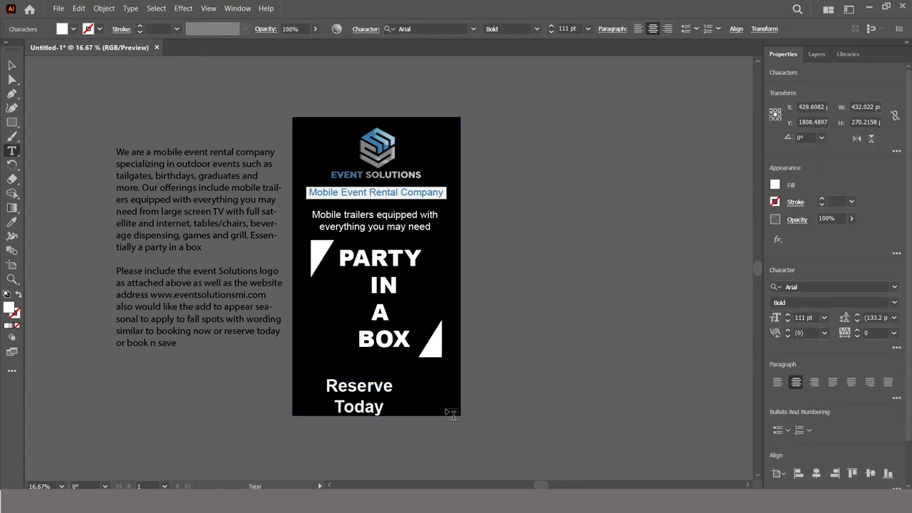
{"action": "key", "text": "Delete"}
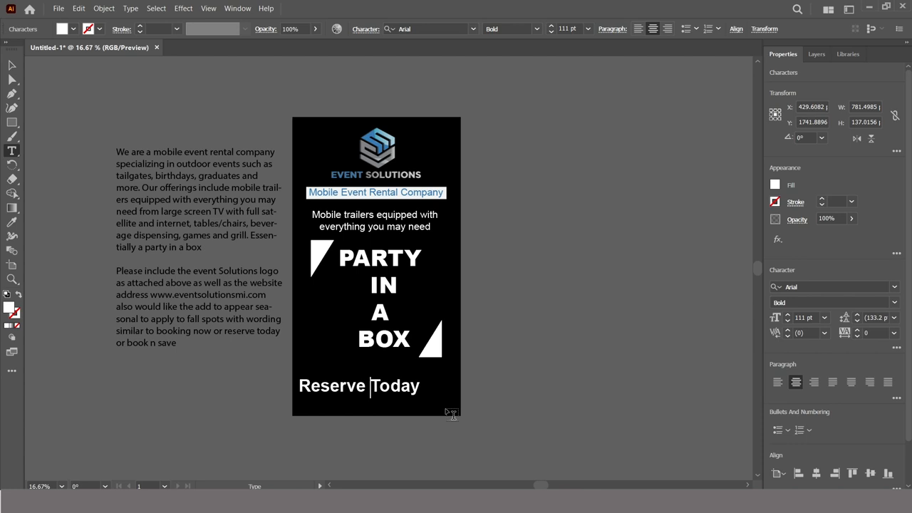
{"action": "left_click", "coordinate": [11, 65]}
{"action": "left_click", "coordinate": [424, 399]}
{"action": "left_click_drag", "start_coordinate": [385, 389], "coordinate": [408, 403]}
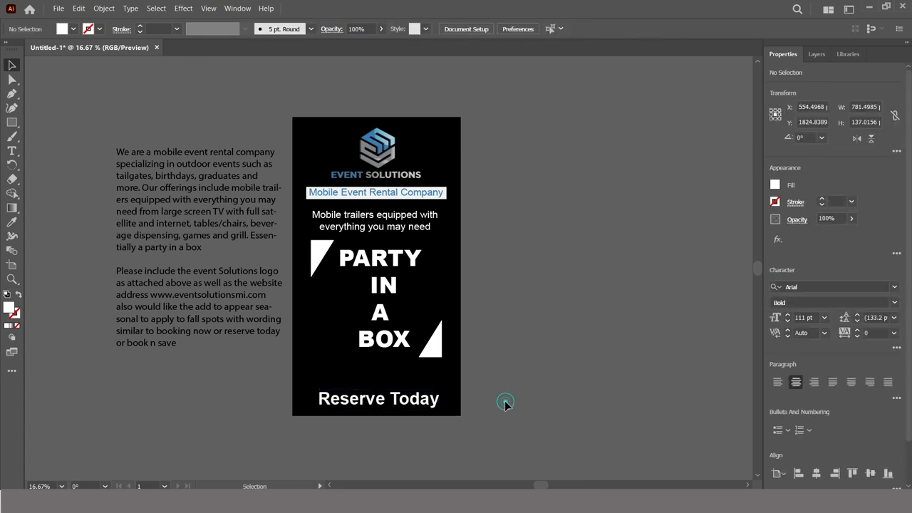
- Draw a white rectangle 1080 px wide and about 166 px high at the artboard's lower edge, then shift it up to uncover the text
{"action": "key", "text": "z"}
{"action": "left_click", "coordinate": [359, 379]}
{"action": "left_click", "coordinate": [13, 63]}
{"action": "left_click", "coordinate": [14, 121]}
{"action": "left_click_drag", "start_coordinate": [220, 231], "coordinate": [470, 270]}
{"action": "left_click", "coordinate": [11, 65]}
{"action": "left_click", "coordinate": [310, 277]}
{"action": "left_click_drag", "start_coordinate": [320, 250], "coordinate": [323, 223]}
- Fill the "Reserve Today" text with black and bring it to the front
{"action": "left_click", "coordinate": [313, 247]}
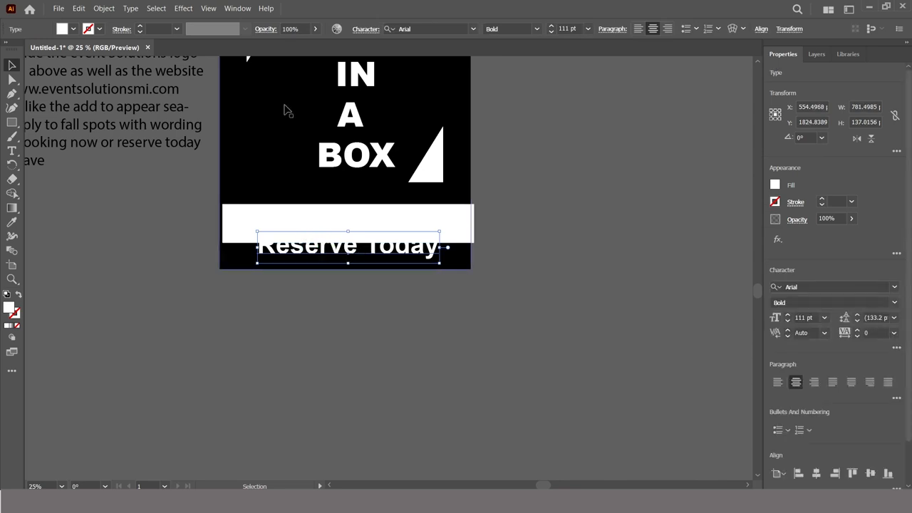
{"action": "left_click", "coordinate": [73, 29]}
{"action": "left_click", "coordinate": [33, 48]}
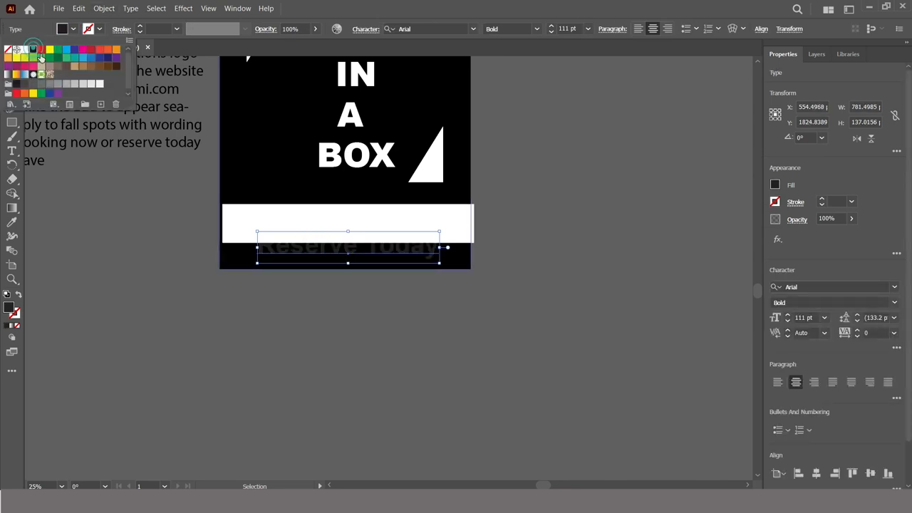
{"action": "left_click", "coordinate": [106, 8]}
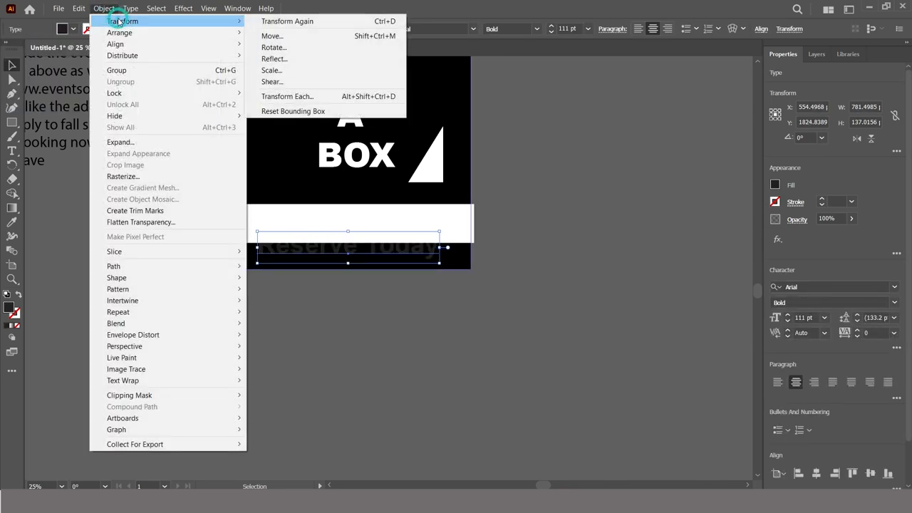
{"action": "mouse_move", "coordinate": [169, 33]}
{"action": "left_click", "coordinate": [284, 32]}
- Place "Reserve Today" on the white bar, align both by their horizontal and vertical centers, and group them
{"action": "left_click_drag", "start_coordinate": [390, 246], "coordinate": [437, 220]}
{"action": "left_click", "coordinate": [462, 221], "text": "shift"}
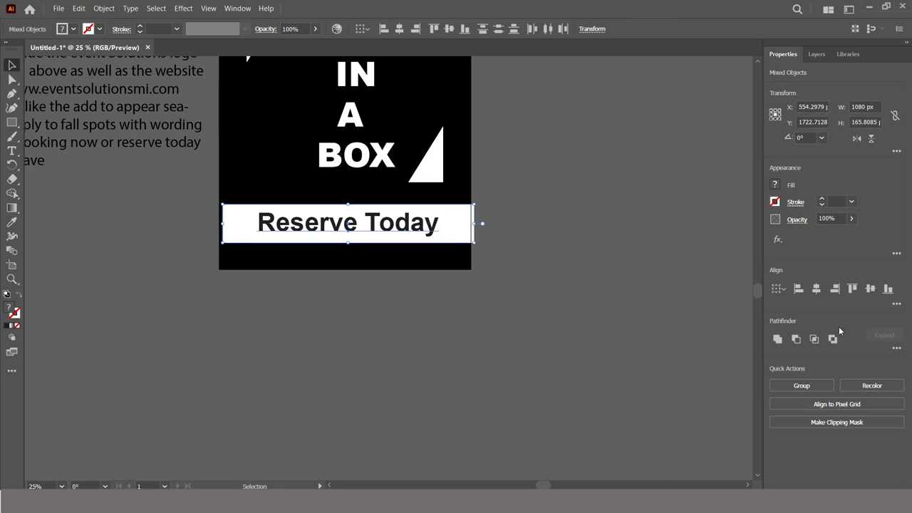
{"action": "left_click", "coordinate": [816, 288]}
{"action": "left_click", "coordinate": [870, 288]}
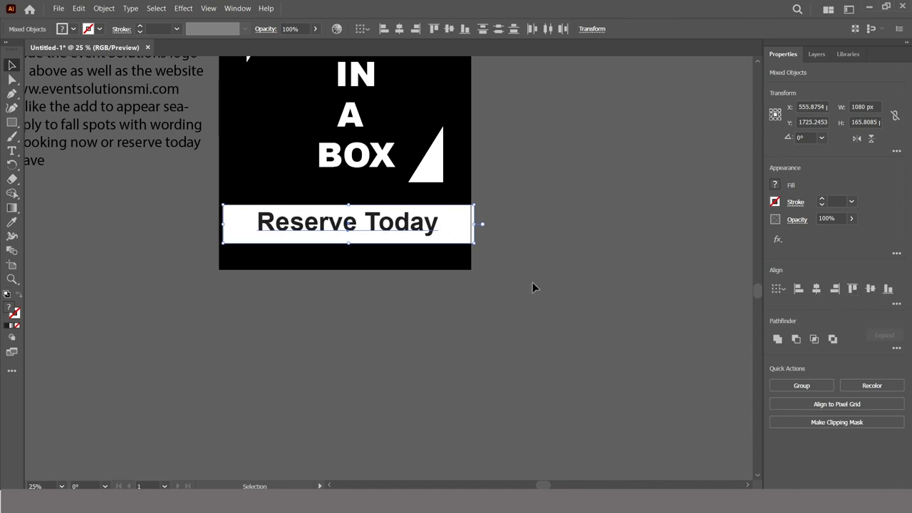
{"action": "left_click", "coordinate": [801, 385]}
- Align the "Reserve Today" bar group to the artboard's bottom edge and horizontal center
{"action": "left_click_drag", "start_coordinate": [335, 235], "coordinate": [331, 260]}
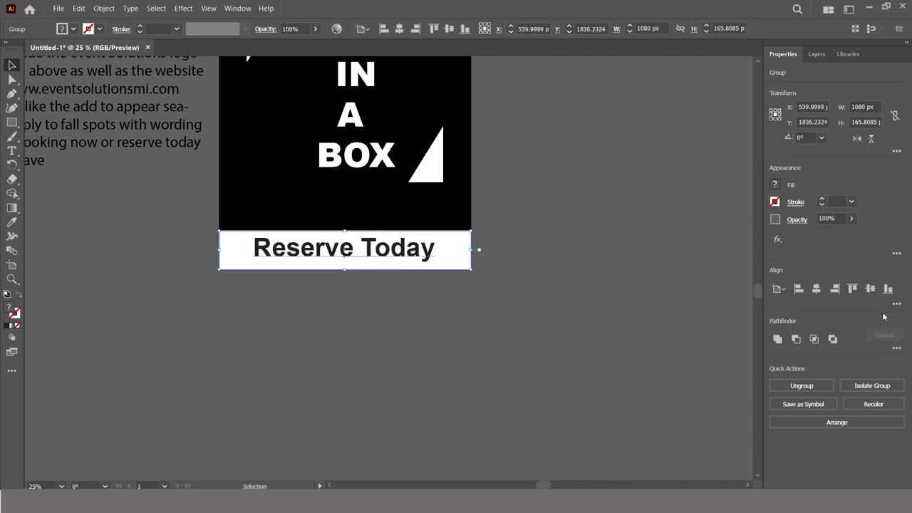
{"action": "left_click", "coordinate": [888, 288]}
{"action": "left_click", "coordinate": [816, 289]}
{"action": "left_click", "coordinate": [565, 383]}
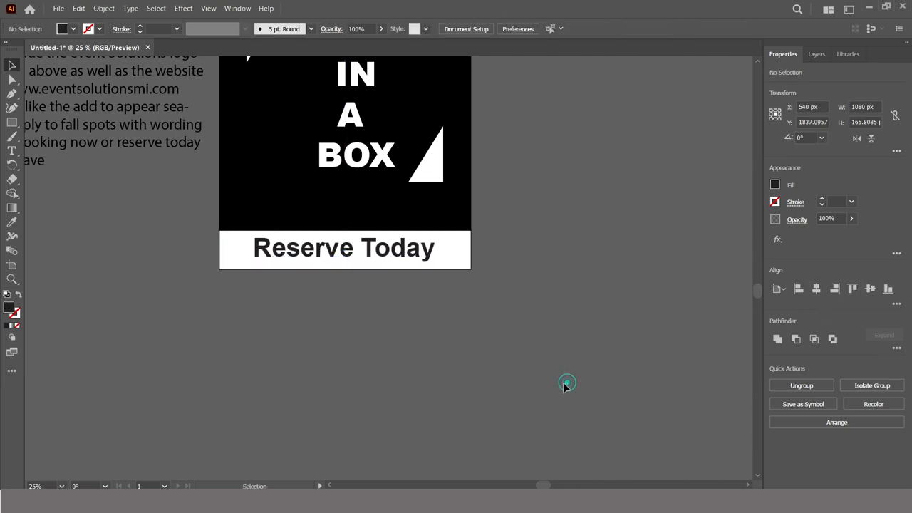
{"action": "key", "text": "ctrl+minus"}
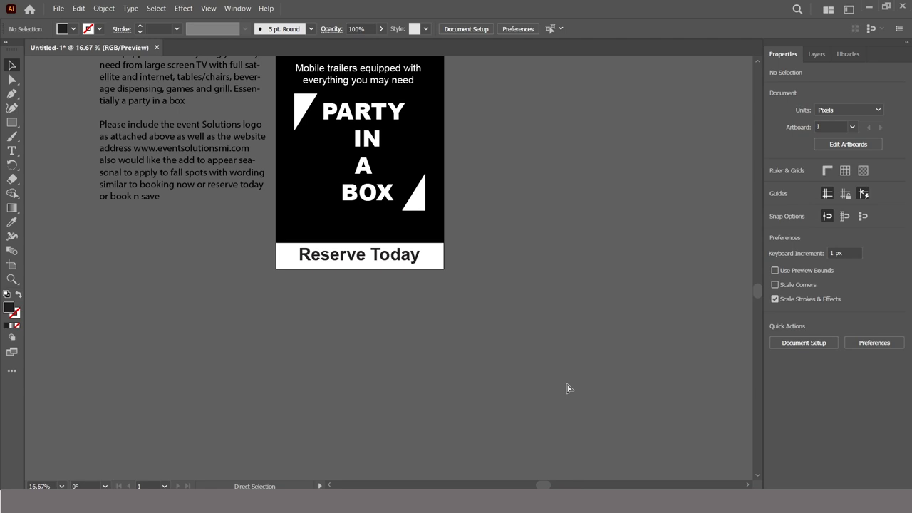
- Move the headline group down about 75 px and delete the client brief text beside the artboard
{"action": "key", "text": "ctrl+0"}
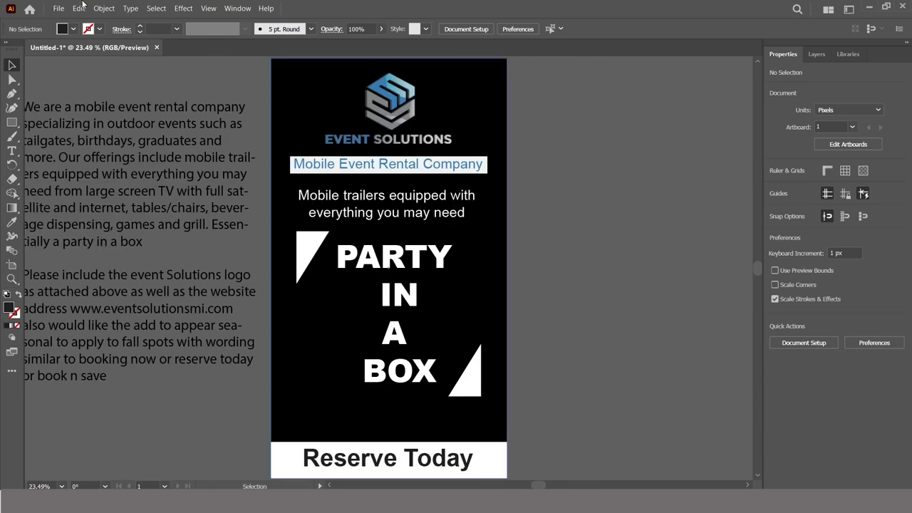
{"action": "left_click", "coordinate": [342, 255]}
{"action": "left_click_drag", "start_coordinate": [370, 264], "coordinate": [370, 280]}
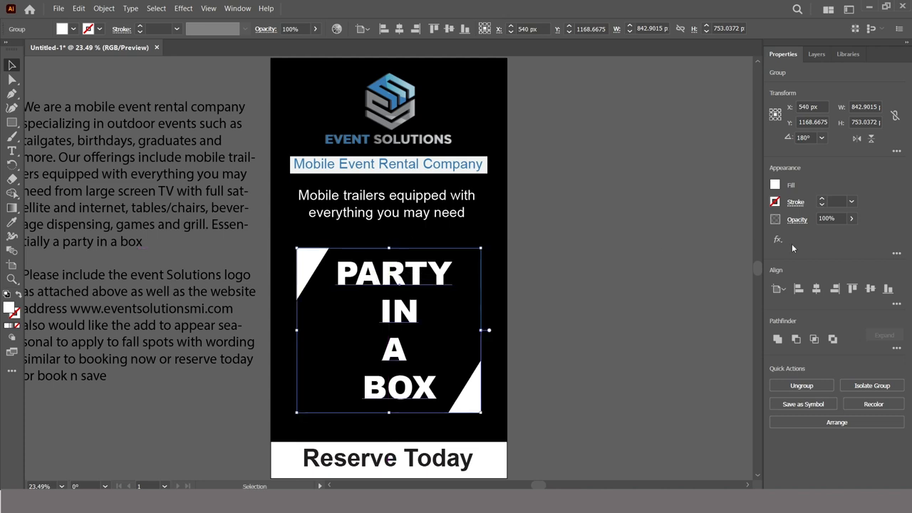
{"action": "left_click", "coordinate": [597, 340]}
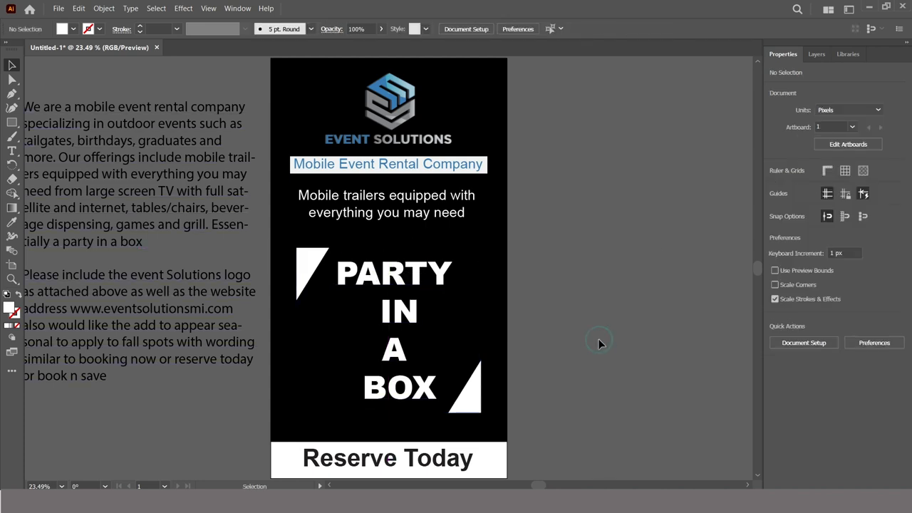
{"action": "left_click", "coordinate": [212, 246]}
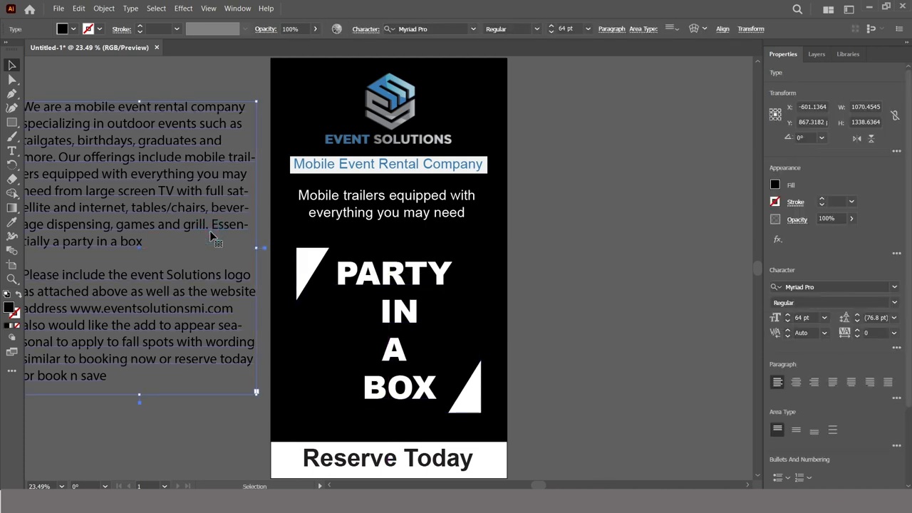
{"action": "key", "text": "Delete"}
- Ungroup the headline from its triangles and paste a copy of the headline text in front of the original
{"action": "left_click", "coordinate": [397, 281]}
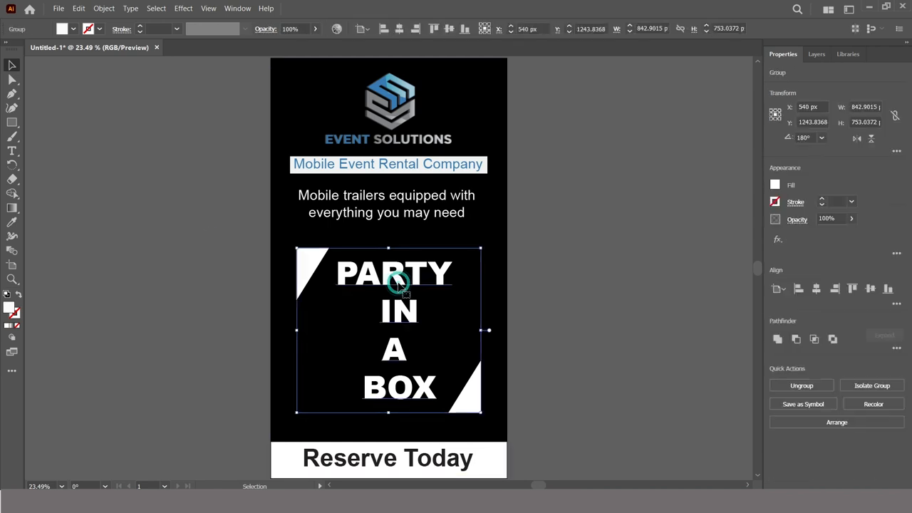
{"action": "left_click", "coordinate": [800, 386]}
{"action": "left_click", "coordinate": [581, 390]}
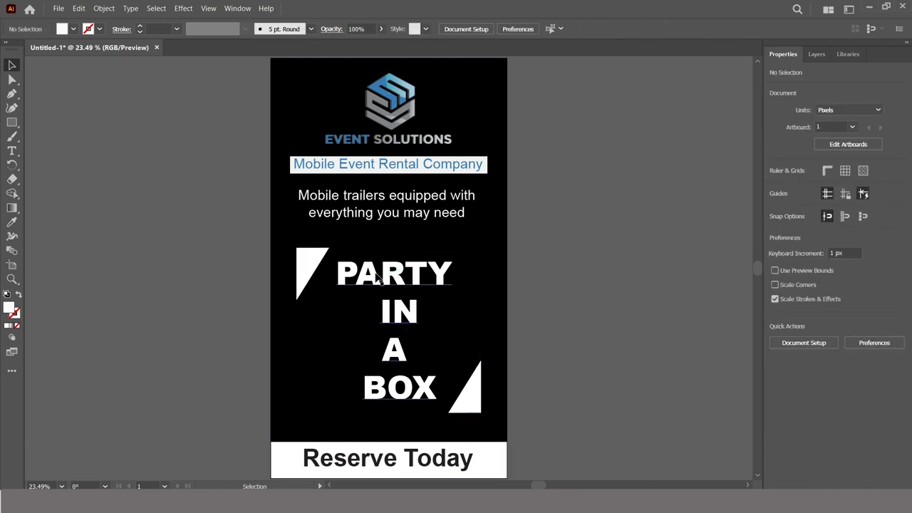
{"action": "left_click", "coordinate": [380, 280]}
{"action": "left_click", "coordinate": [87, 7]}
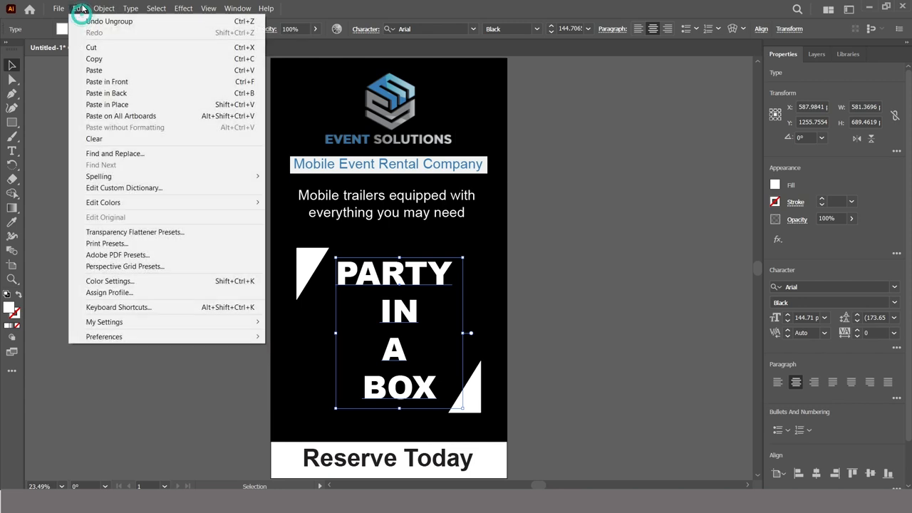
{"action": "left_click", "coordinate": [102, 57]}
{"action": "left_click", "coordinate": [84, 9]}
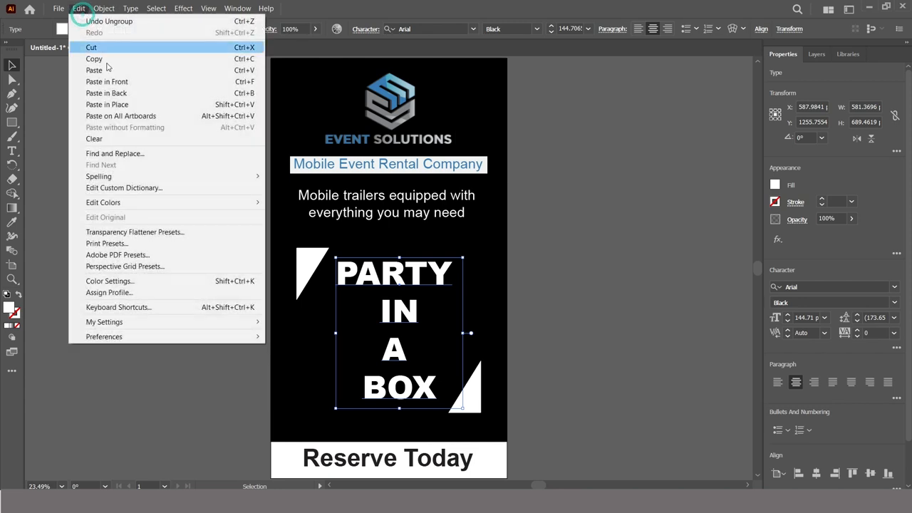
{"action": "left_click", "coordinate": [118, 83]}
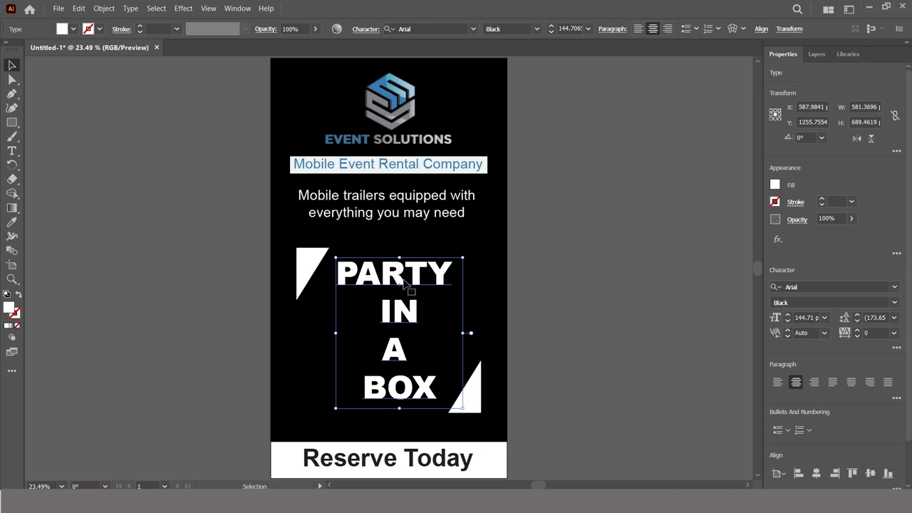
- Offset the white headline copies vertically so one sits about 75 px above the other
{"action": "left_click_drag", "start_coordinate": [399, 282], "coordinate": [403, 276]}
{"action": "left_click", "coordinate": [361, 285]}
{"action": "key", "text": "a"}
{"action": "key", "text": "v"}
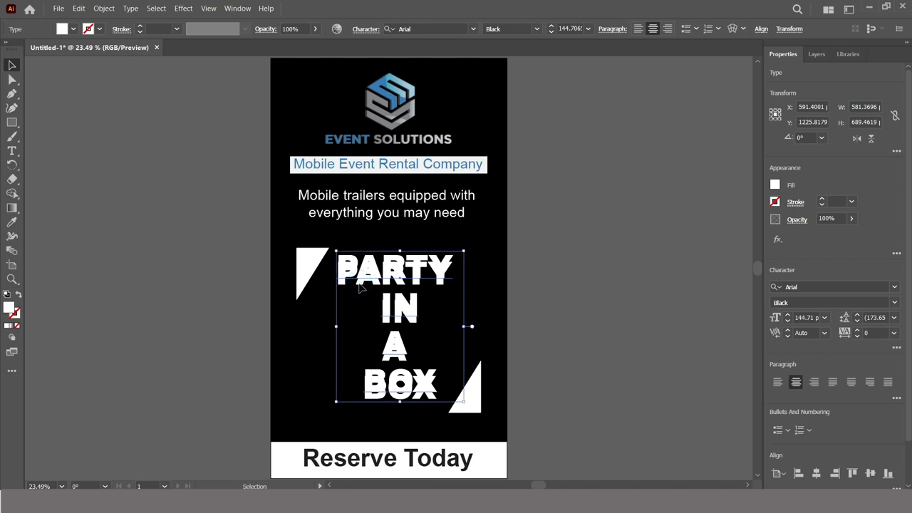
{"action": "mouse_move", "coordinate": [361, 285]}
{"action": "left_mouse_down"}
{"action": "mouse_move", "coordinate": [363, 264]}
{"action": "mouse_move", "coordinate": [363, 284]}
{"action": "left_mouse_up"}
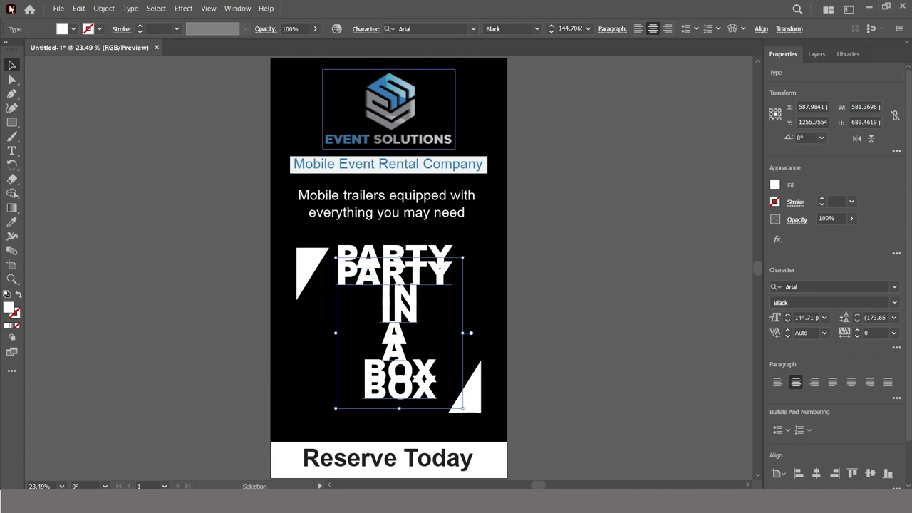
- Fill the lower headline copy with a light gray, trying a few neighbouring gray swatches
{"action": "left_click", "coordinate": [74, 30]}
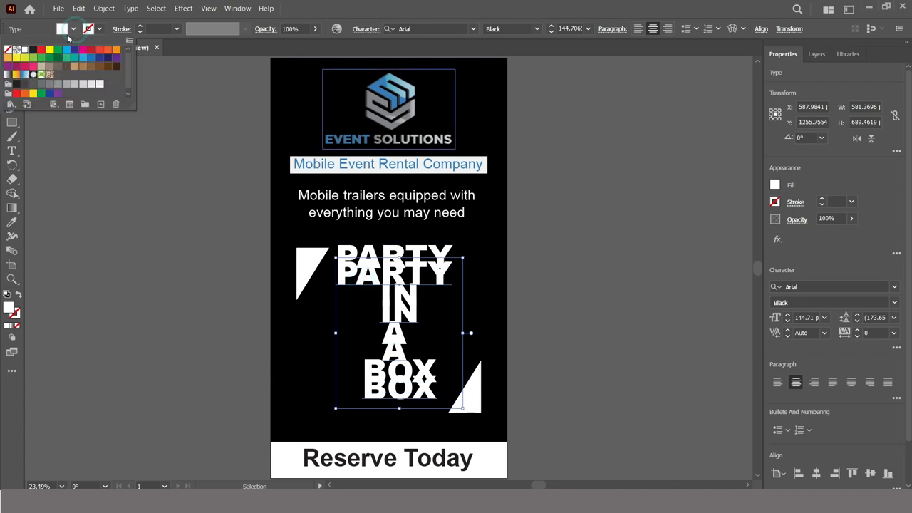
{"action": "left_click", "coordinate": [56, 86]}
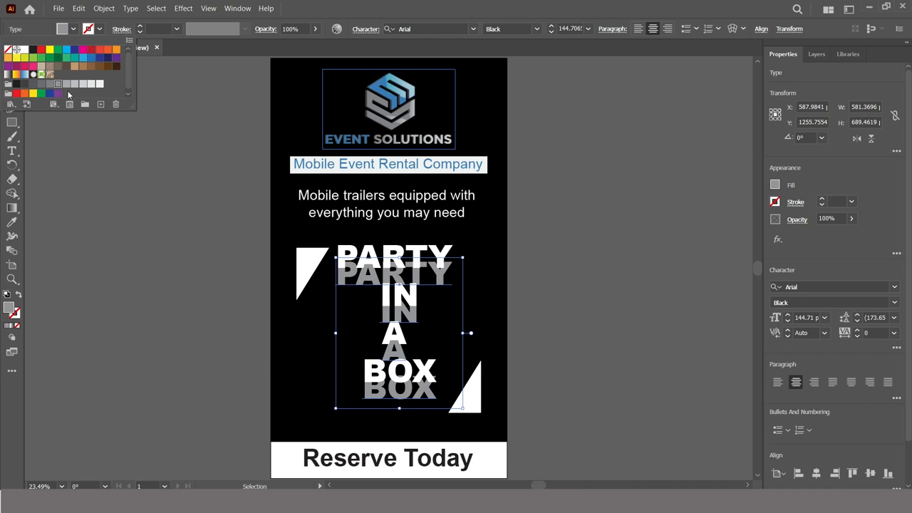
{"action": "left_click", "coordinate": [74, 85]}
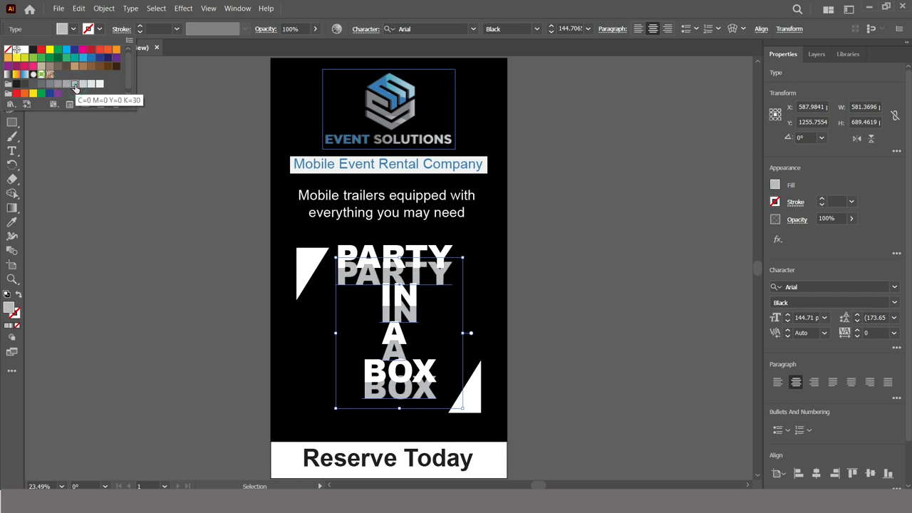
{"action": "left_click", "coordinate": [65, 85]}
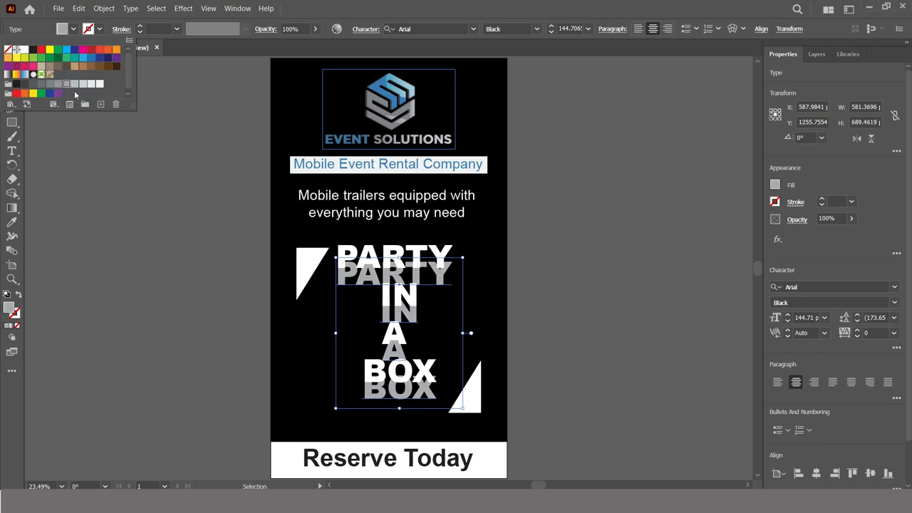
{"action": "left_click_drag", "start_coordinate": [468, 253], "coordinate": [471, 256]}
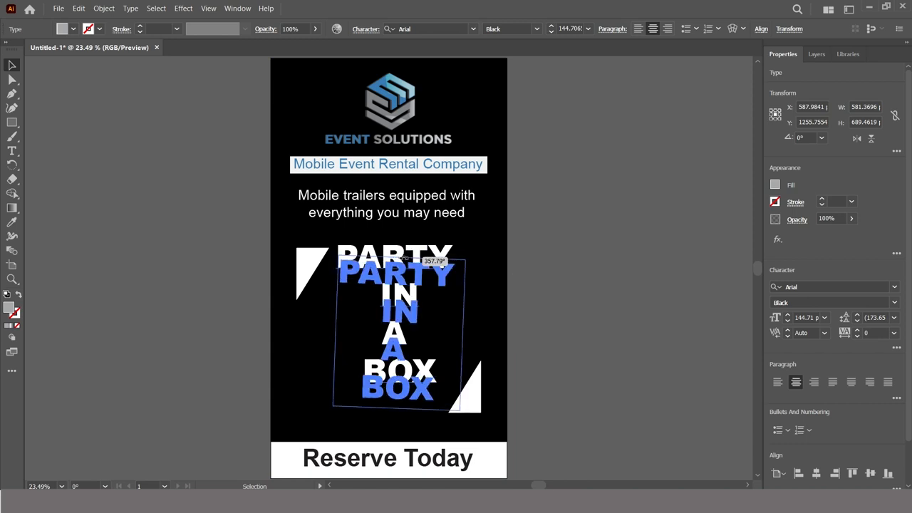
{"action": "left_click_drag", "start_coordinate": [402, 257], "coordinate": [403, 257]}
{"action": "key", "text": "ctrl+z"}
- Move the white headline straight down until it overlaps the gray copy, leaving a thin gray shadow below the letters
{"action": "left_click", "coordinate": [393, 246]}
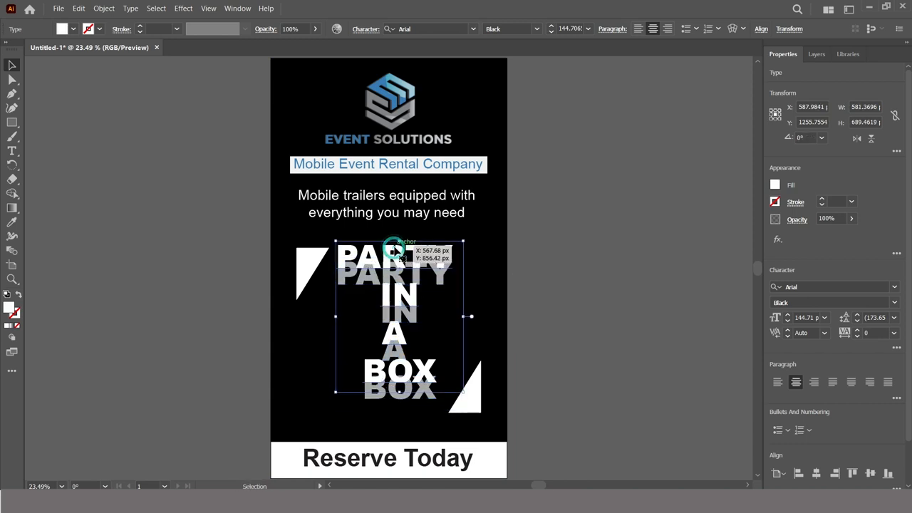
{"action": "left_click", "coordinate": [104, 8]}
{"action": "mouse_move", "coordinate": [114, 23]}
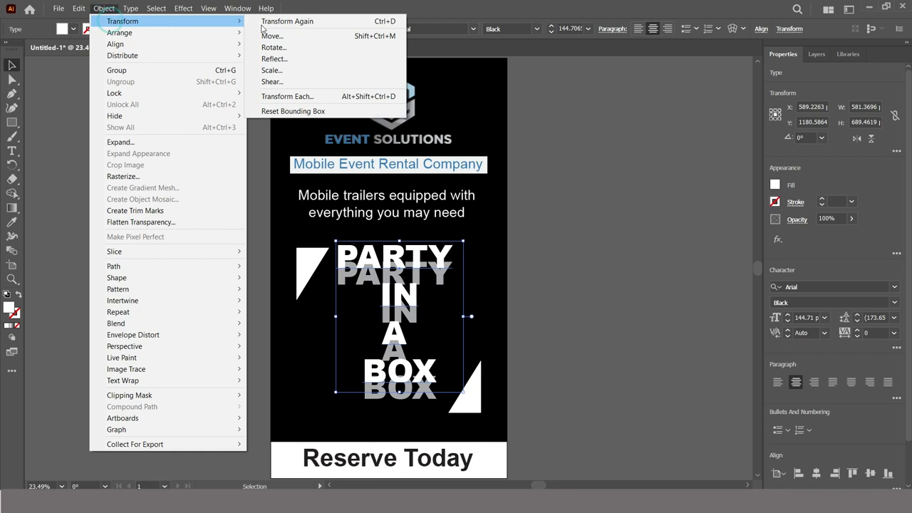
{"action": "left_click", "coordinate": [190, 35]}
{"action": "left_click", "coordinate": [274, 33]}
{"action": "left_click_drag", "start_coordinate": [374, 251], "coordinate": [374, 263]}
{"action": "left_click", "coordinate": [592, 351]}
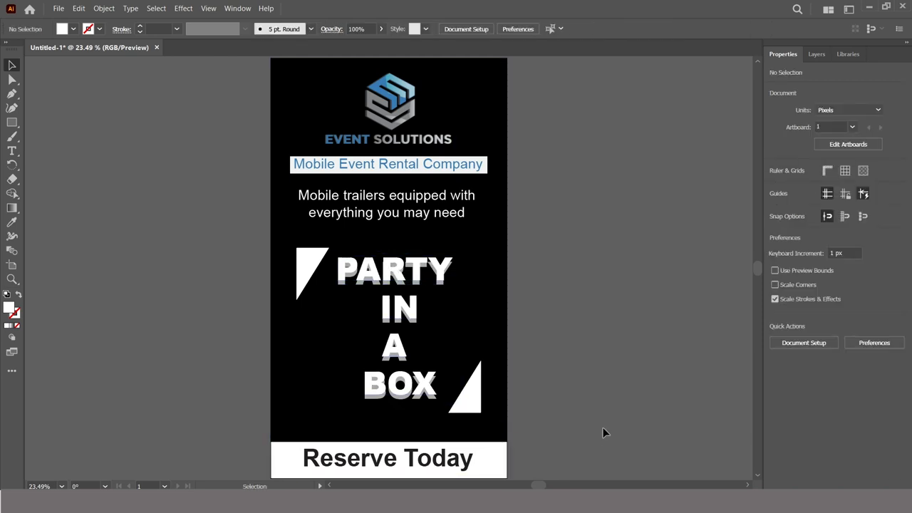
- Nudge the white headline straight up about 8 px to show slightly more of the gray shadow
{"action": "key", "text": "z"}
{"action": "left_click", "coordinate": [398, 324]}
{"action": "left_click", "coordinate": [350, 278]}
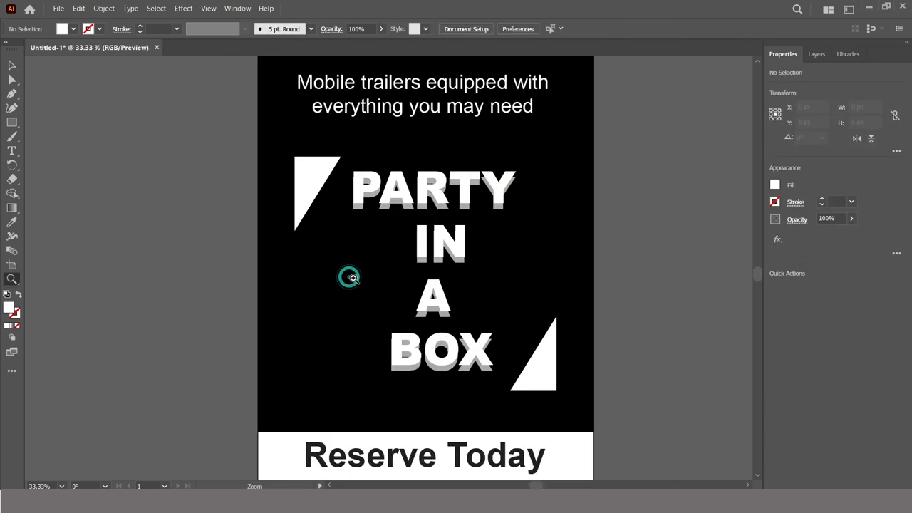
{"action": "left_click", "coordinate": [11, 65]}
{"action": "left_click", "coordinate": [496, 184]}
{"action": "left_click", "coordinate": [636, 204]}
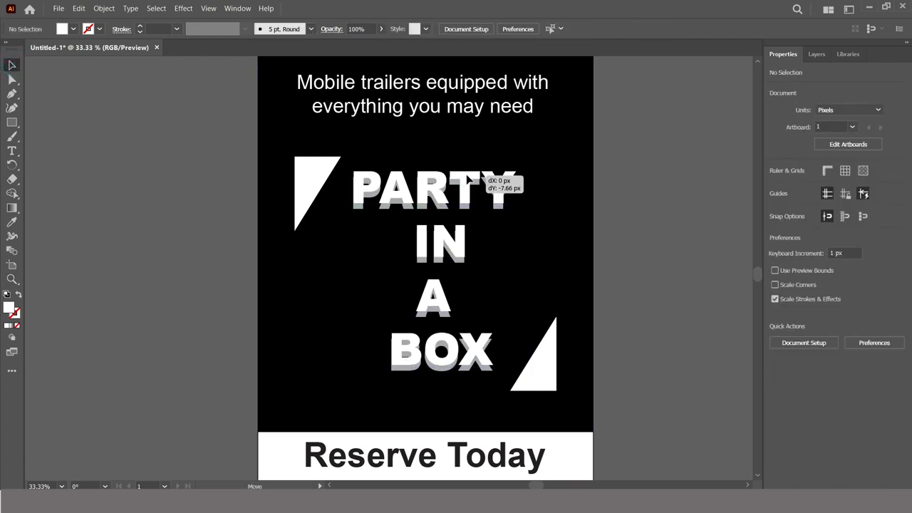
- Fill the headline's shadow copy with a darker gray
{"action": "left_click", "coordinate": [486, 187]}
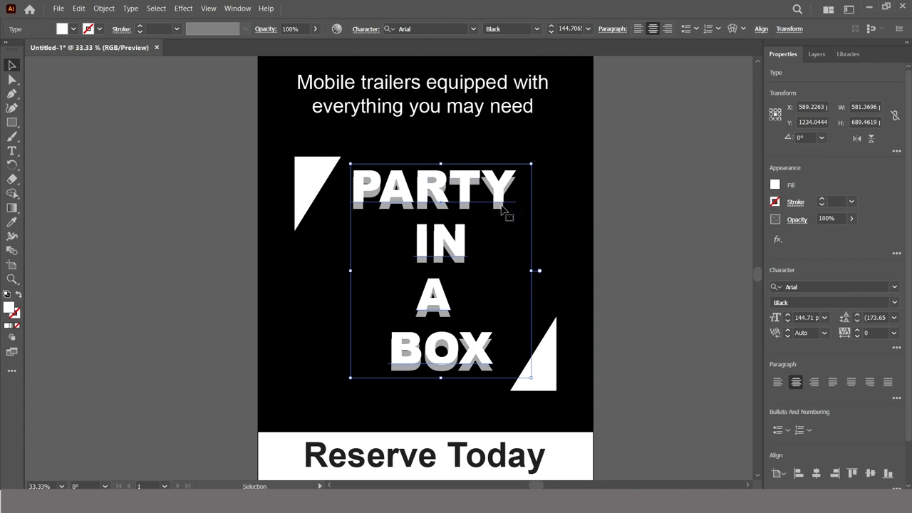
{"action": "key", "text": "a"}
{"action": "key", "text": "v"}
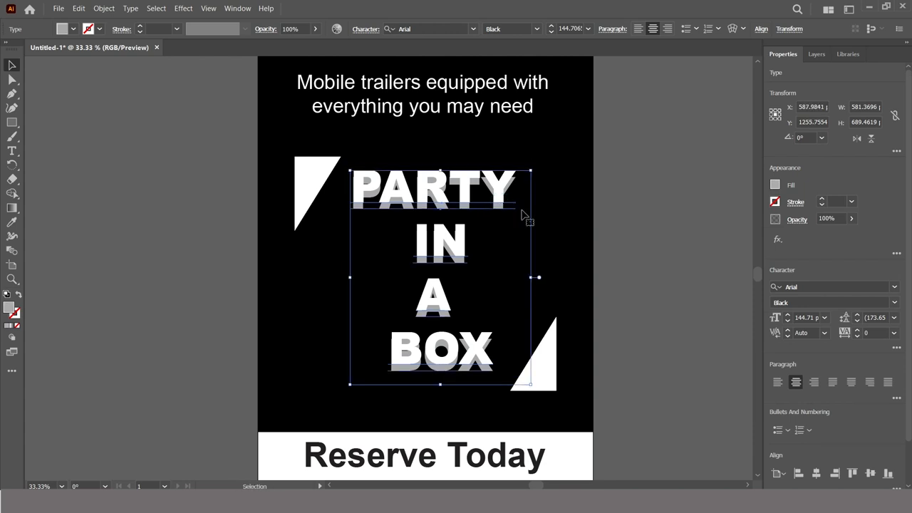
{"action": "left_click", "coordinate": [72, 29]}
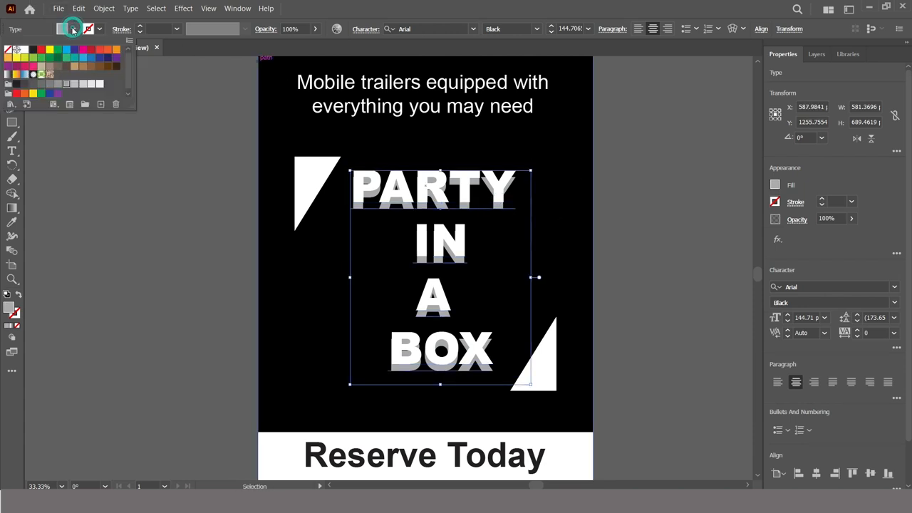
{"action": "left_click", "coordinate": [49, 83]}
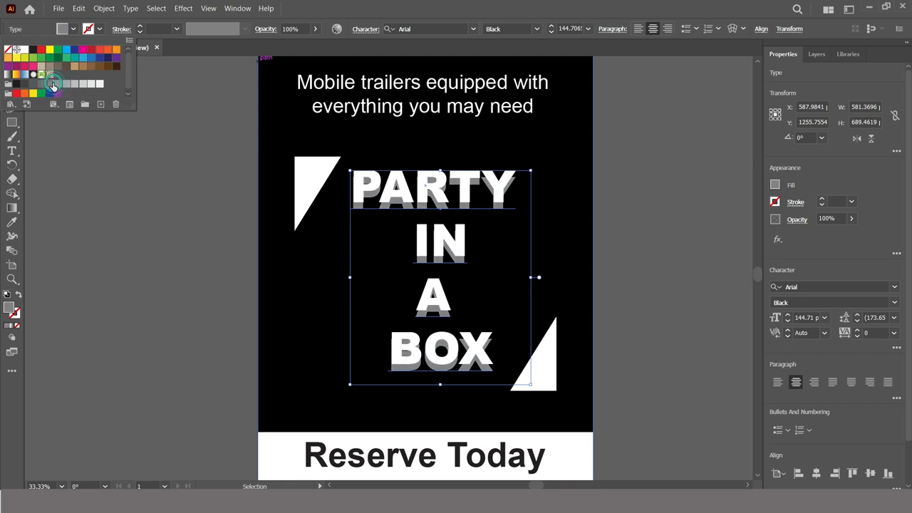
{"action": "left_click", "coordinate": [647, 225]}
- Nudge the white headline about 1.5 px right and 4.5 px down over its gray shadow
{"action": "left_click_drag", "start_coordinate": [439, 191], "coordinate": [439, 193]}
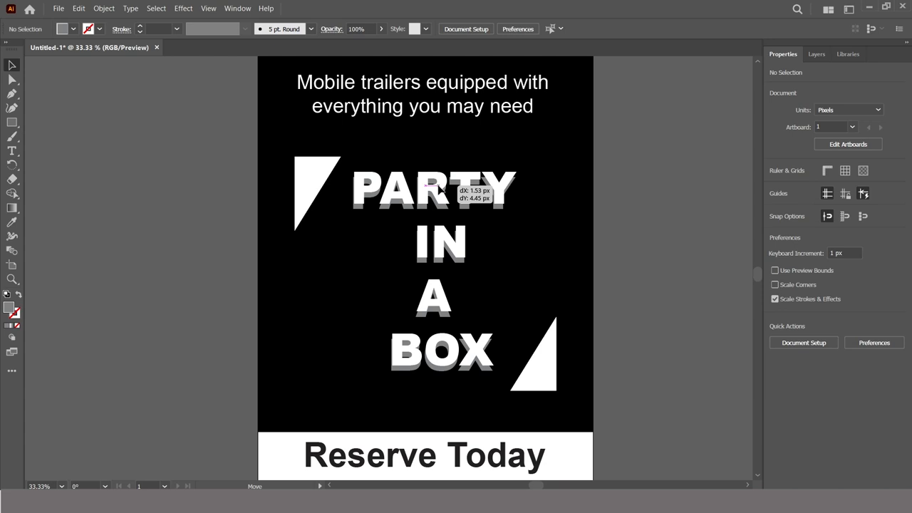
{"action": "left_click_drag", "start_coordinate": [439, 192], "coordinate": [440, 192]}
{"action": "left_click", "coordinate": [670, 247]}
- Group the white headline with its gray shadow and align the group to the artboard's horizontal center
{"action": "left_click", "coordinate": [463, 186]}
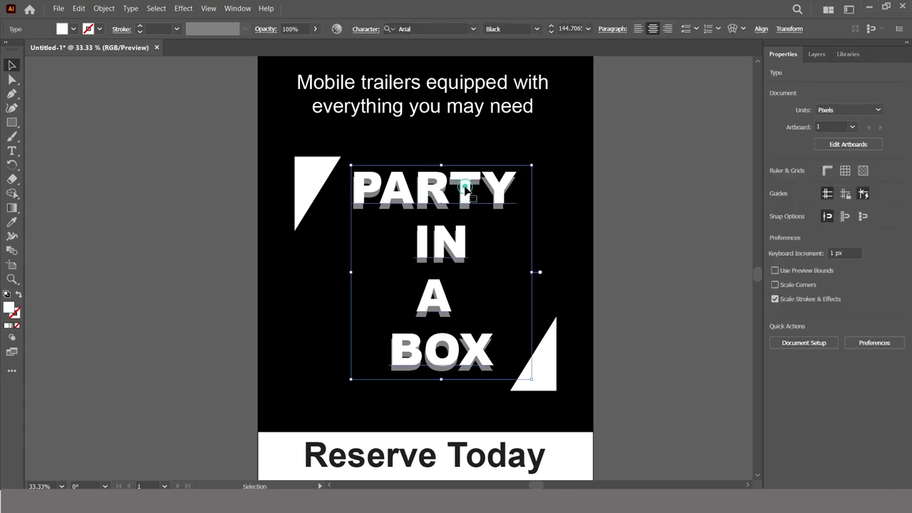
{"action": "left_click", "coordinate": [421, 210]}
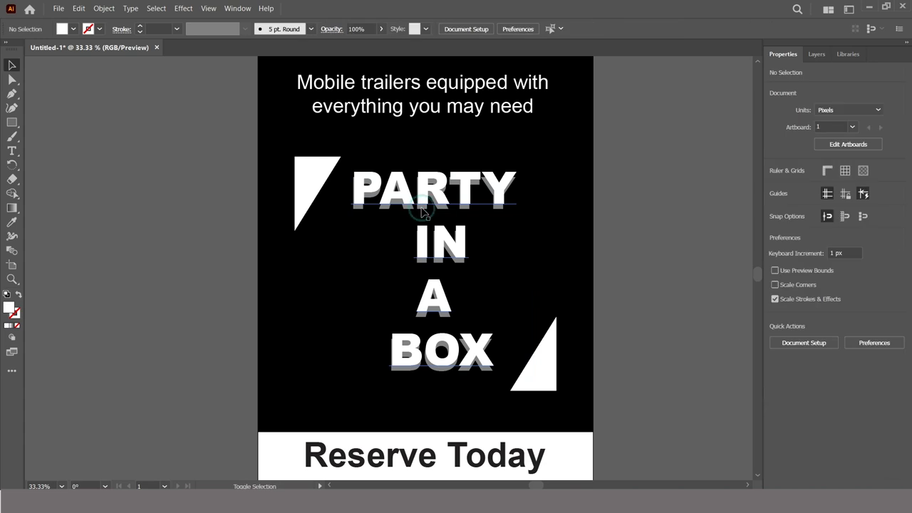
{"action": "left_click", "coordinate": [504, 184]}
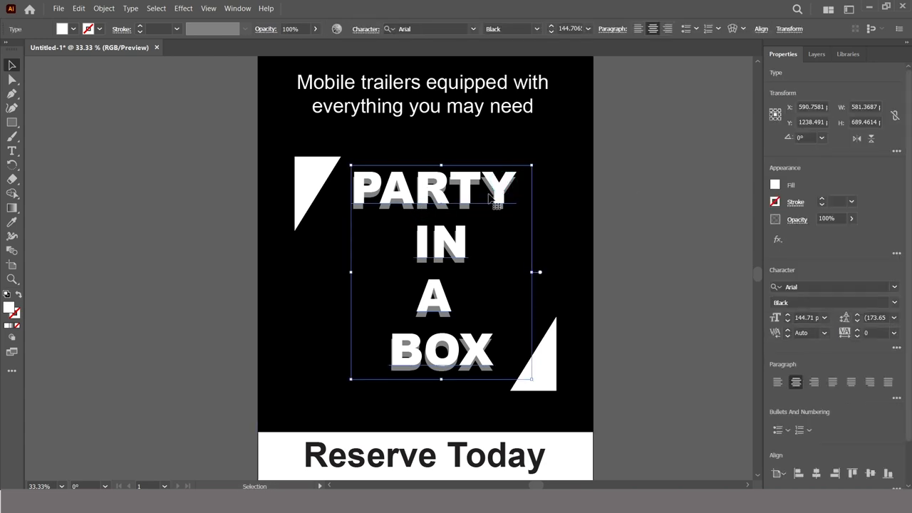
{"action": "left_click", "coordinate": [449, 219]}
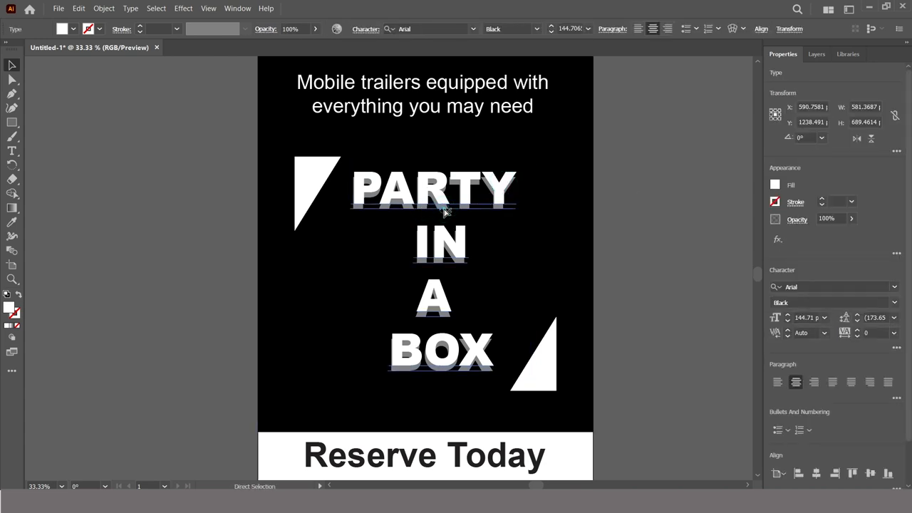
{"action": "left_click", "coordinate": [443, 205]}
{"action": "left_click", "coordinate": [433, 197], "text": "shift"}
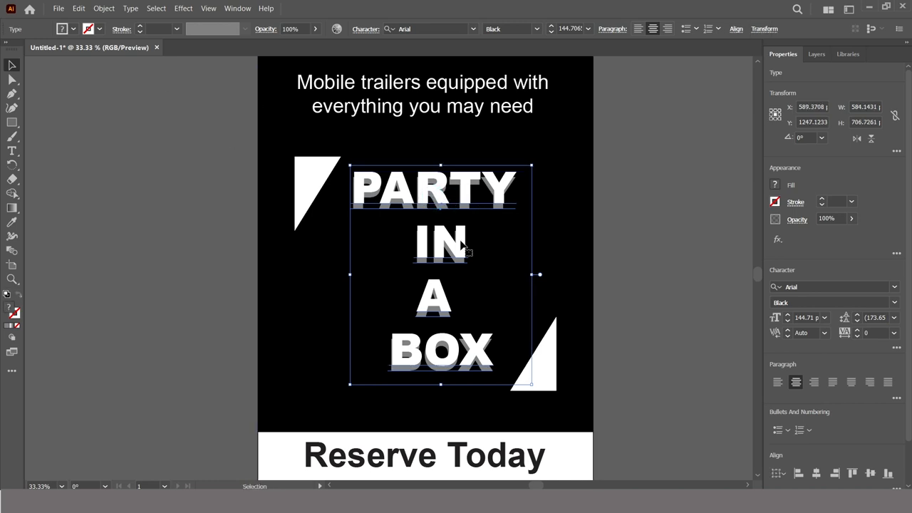
{"action": "left_click", "coordinate": [602, 322]}
{"action": "left_click_drag", "start_coordinate": [430, 189], "coordinate": [830, 196]}
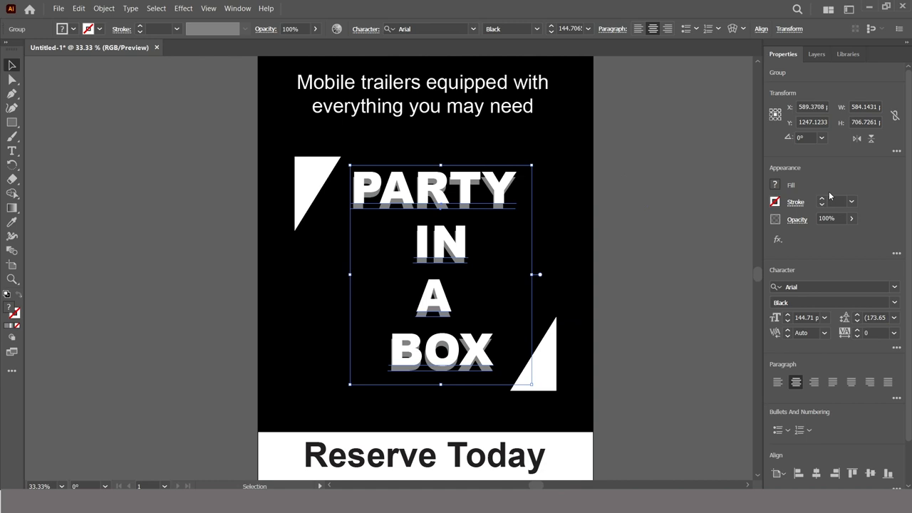
{"action": "left_click", "coordinate": [816, 473]}
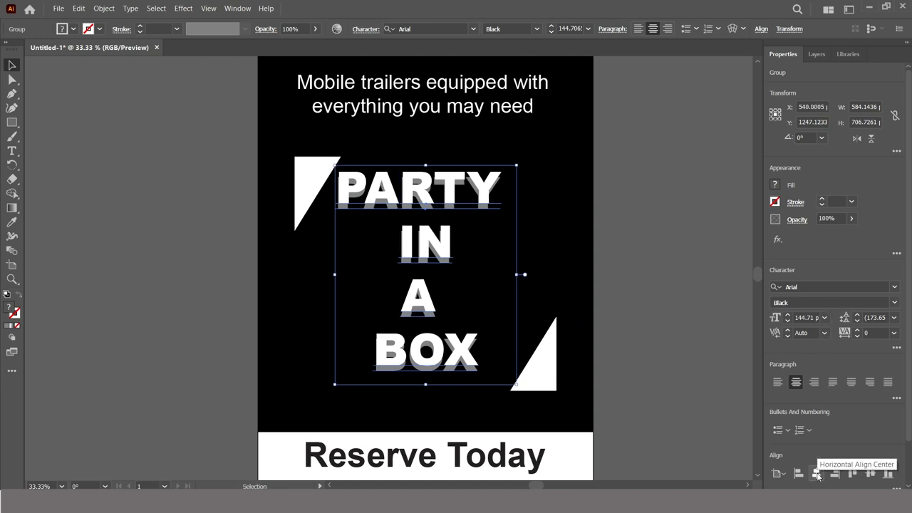
{"action": "left_click", "coordinate": [664, 335]}
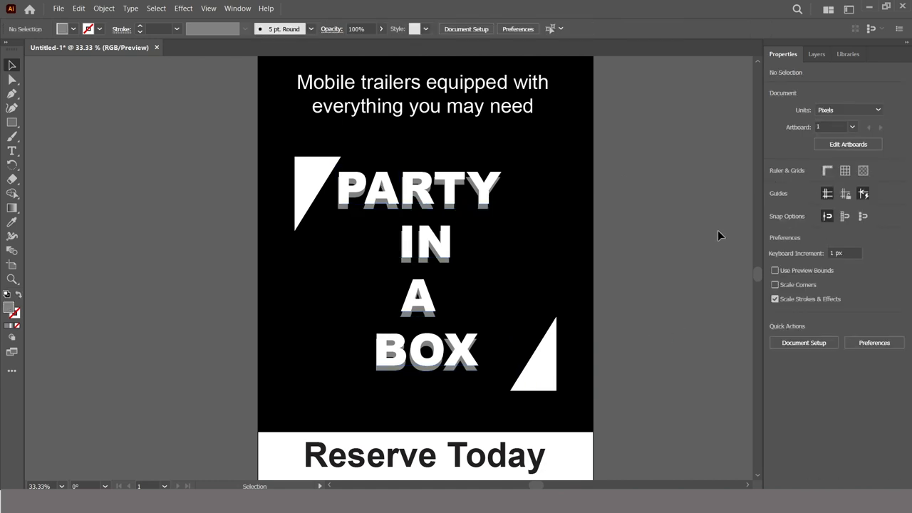
- Move the lower-right triangle in beside BOX, then group both triangles with the headline and center them horizontally on the artboard
{"action": "left_click_drag", "start_coordinate": [545, 386], "coordinate": [510, 390]}
{"action": "left_click", "coordinate": [318, 169]}
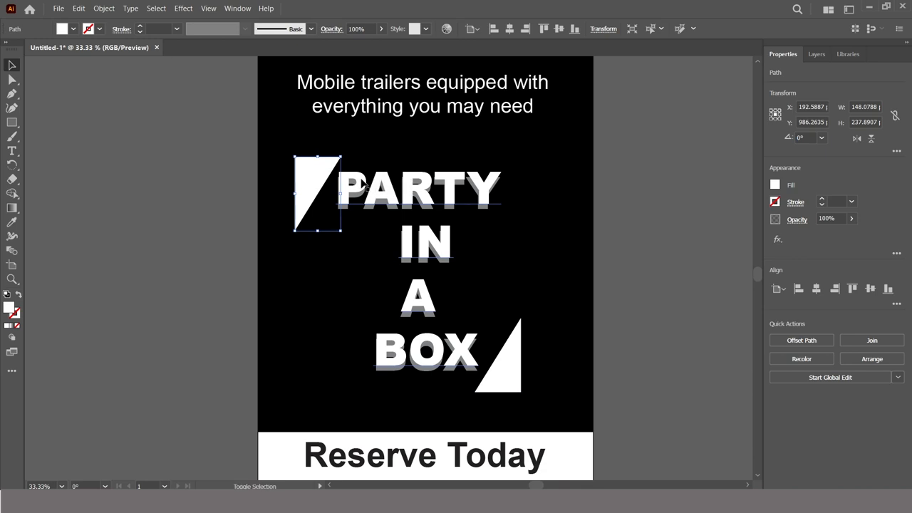
{"action": "key", "text": "ctrl+a"}
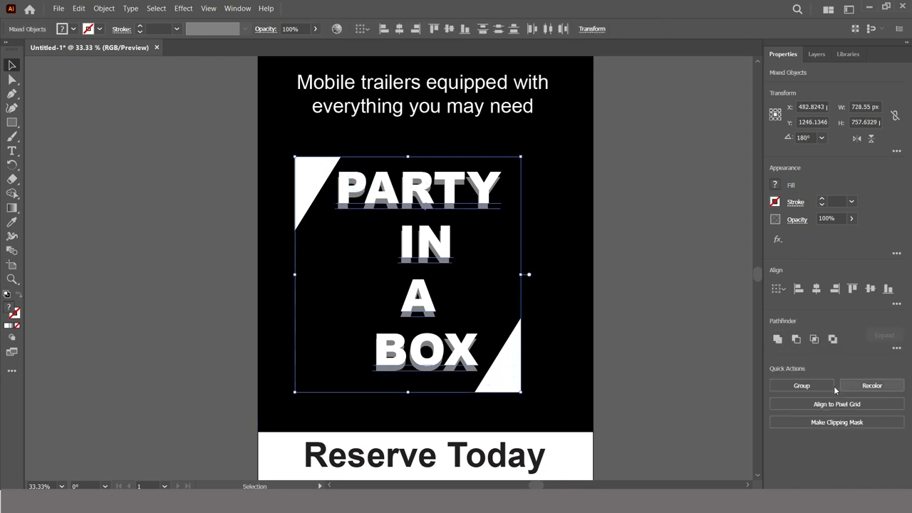
{"action": "left_click", "coordinate": [831, 387]}
{"action": "left_click", "coordinate": [816, 291]}
{"action": "left_click", "coordinate": [661, 315]}
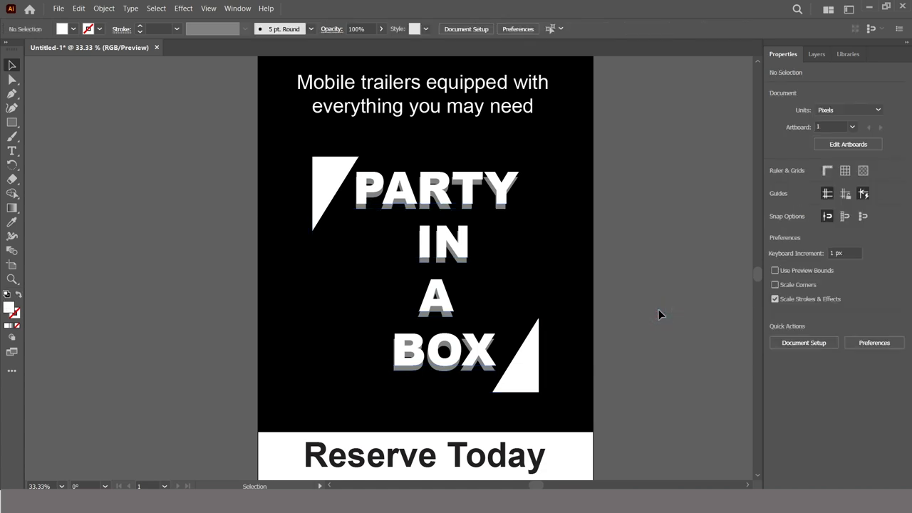
- Draw a white 3 pt unfilled Pen border around three sides, inset about 40 px from the artboard edges and ending at the Reserve Today bar
{"action": "key", "text": "ctrl+0"}
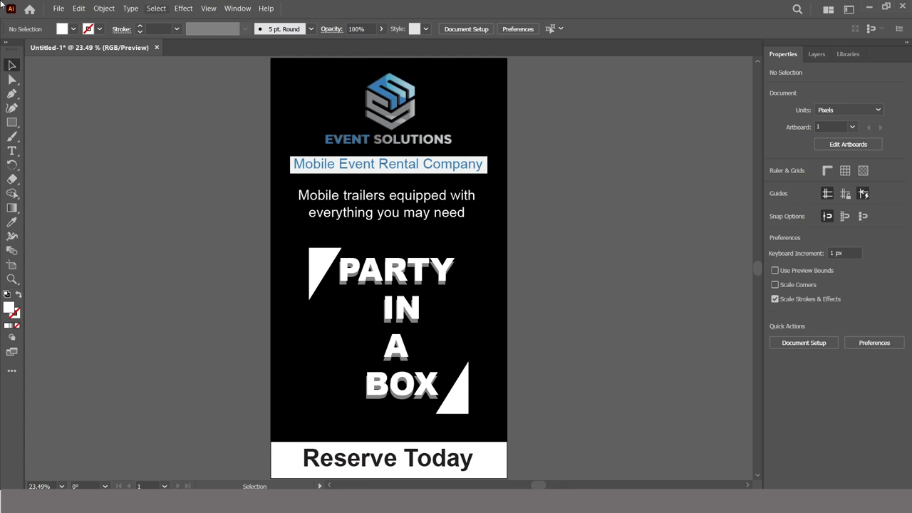
{"action": "left_click", "coordinate": [12, 94]}
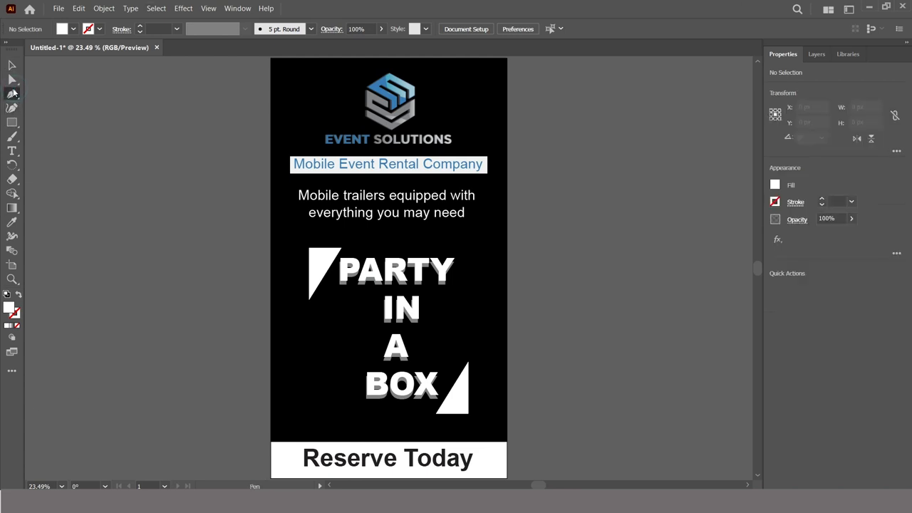
{"action": "left_click", "coordinate": [19, 294]}
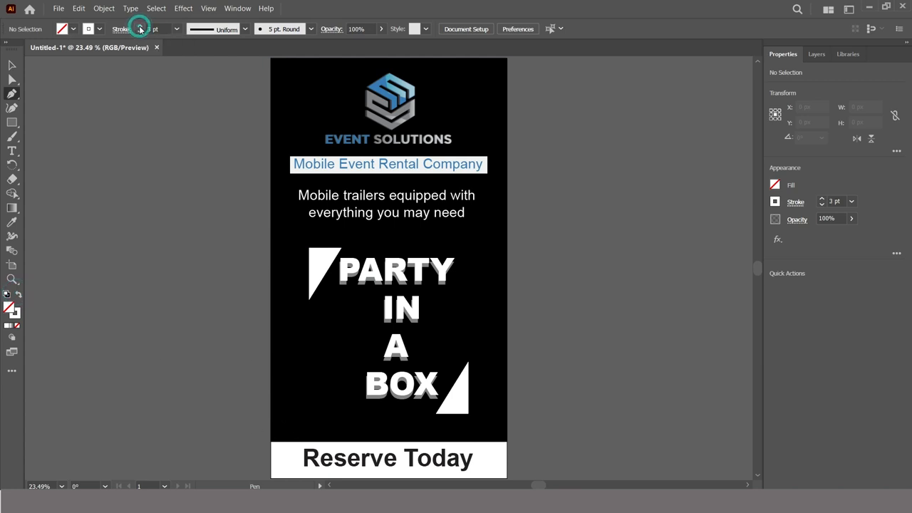
{"action": "left_click", "coordinate": [279, 441]}
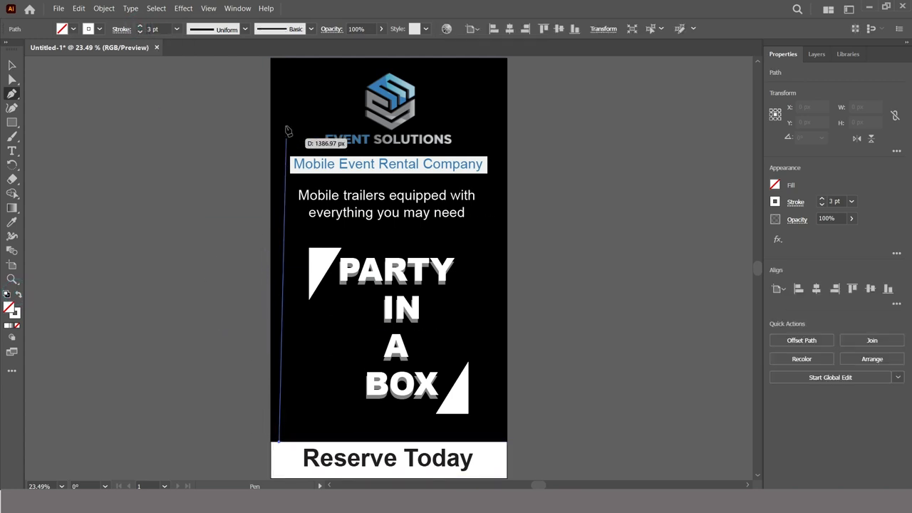
{"action": "left_click", "coordinate": [280, 68]}
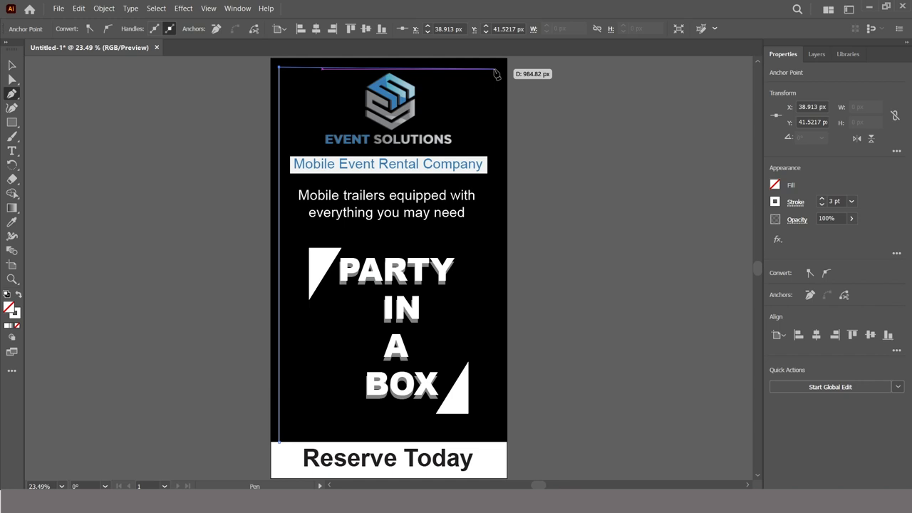
{"action": "left_click", "coordinate": [496, 68]}
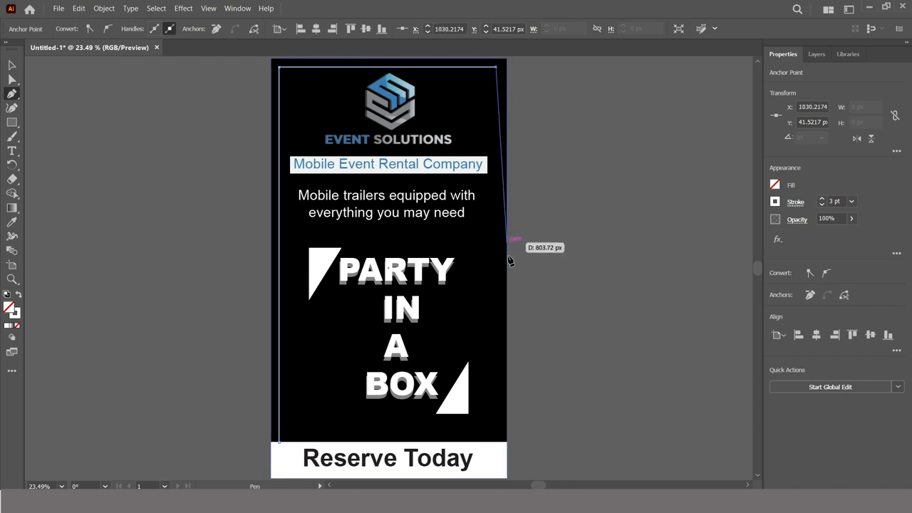
{"action": "key", "text": "ctrl+z"}
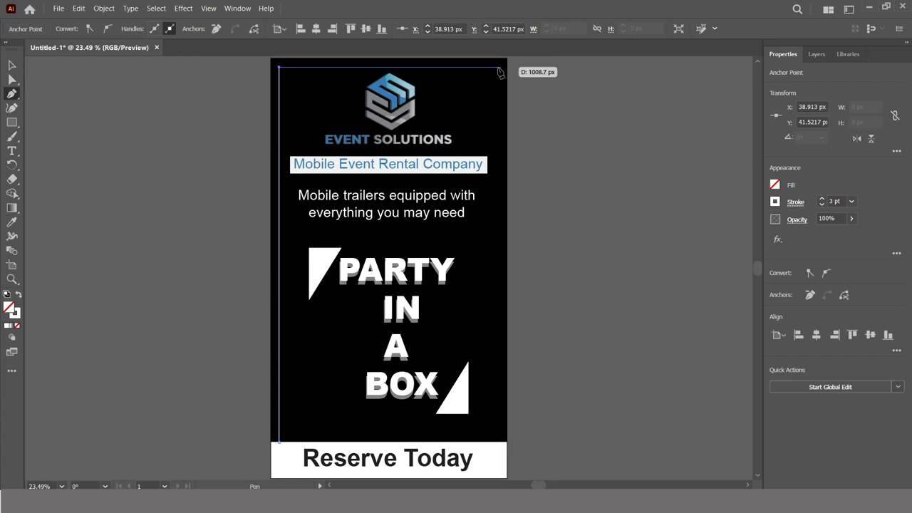
{"action": "left_click", "coordinate": [498, 68]}
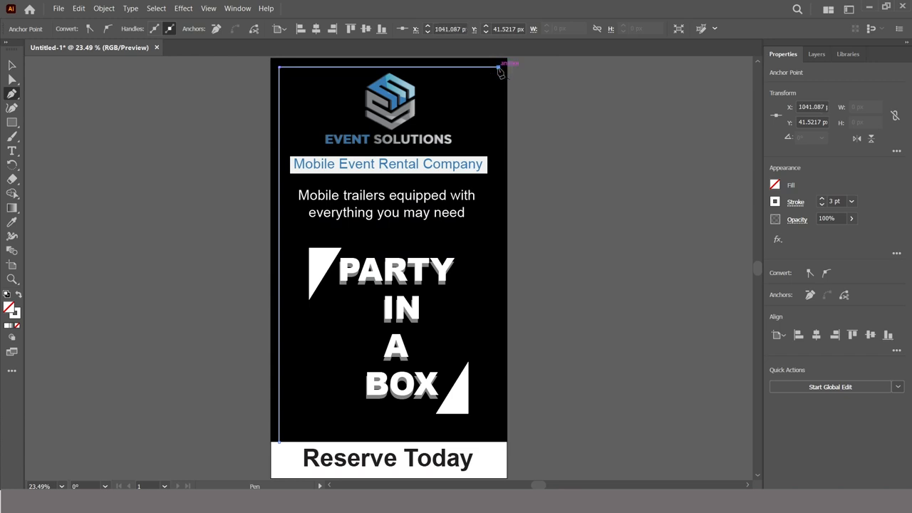
{"action": "left_click", "coordinate": [498, 442]}
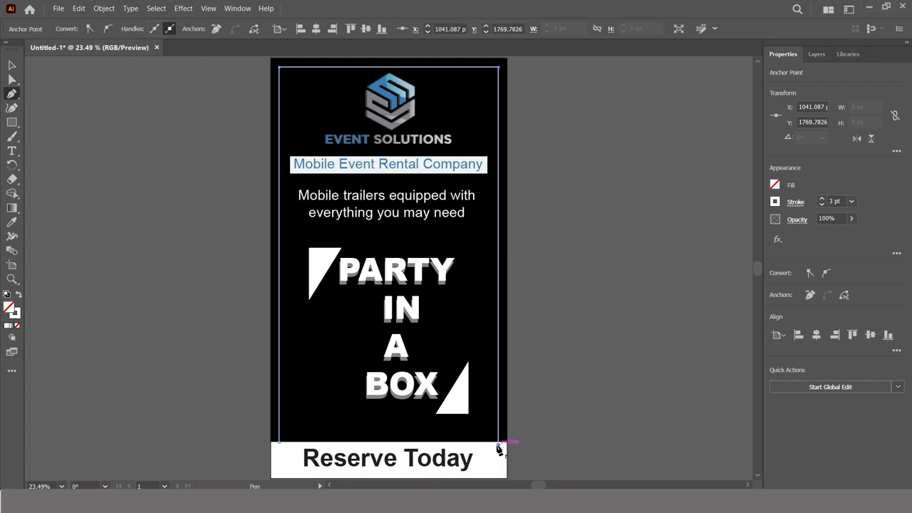
{"action": "left_click", "coordinate": [12, 65]}
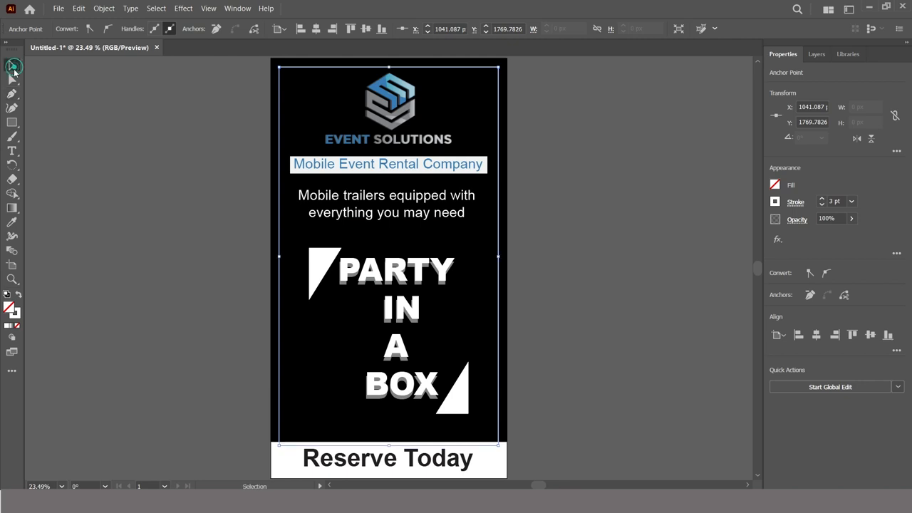
{"action": "left_click", "coordinate": [128, 230]}
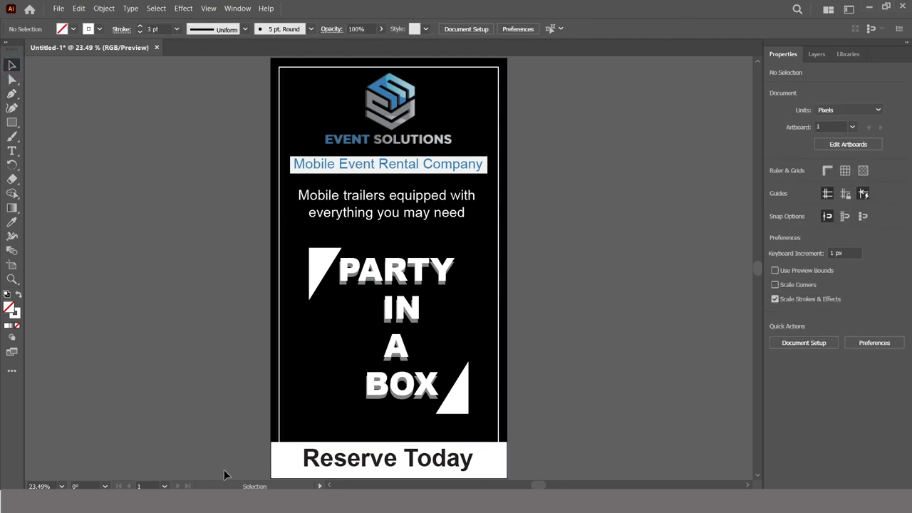
- Bring the Reserve Today bar group in front of the white border
{"action": "scroll", "coordinate": [366, 463], "scroll_direction": "down", "scroll_amount": 5}
{"action": "key", "text": "ctrl+equal"}
{"action": "left_click", "coordinate": [12, 62]}
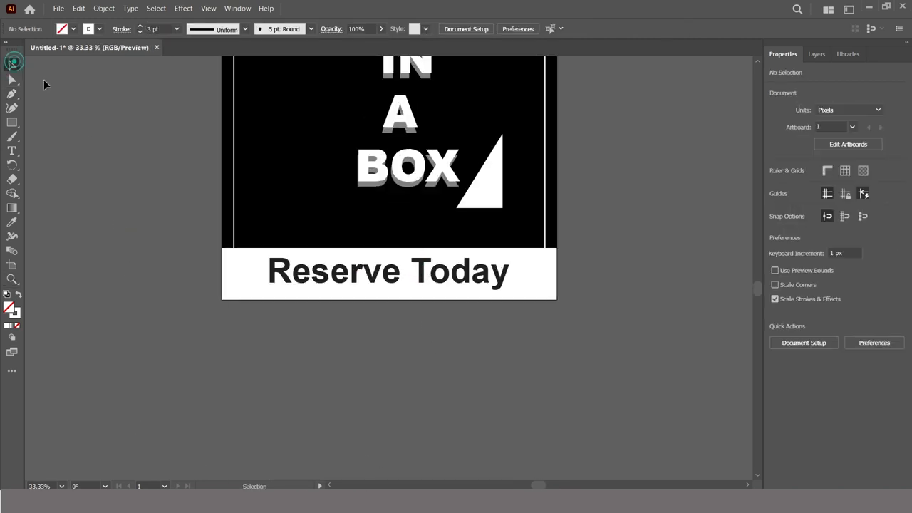
{"action": "left_click", "coordinate": [308, 280]}
{"action": "left_click", "coordinate": [104, 9]}
{"action": "mouse_move", "coordinate": [107, 21]}
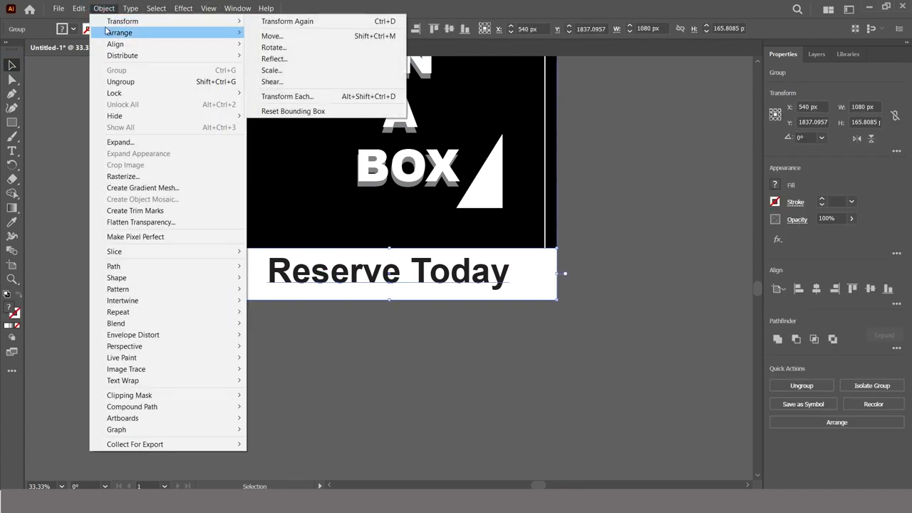
{"action": "left_click", "coordinate": [285, 33]}
{"action": "left_click", "coordinate": [388, 406]}
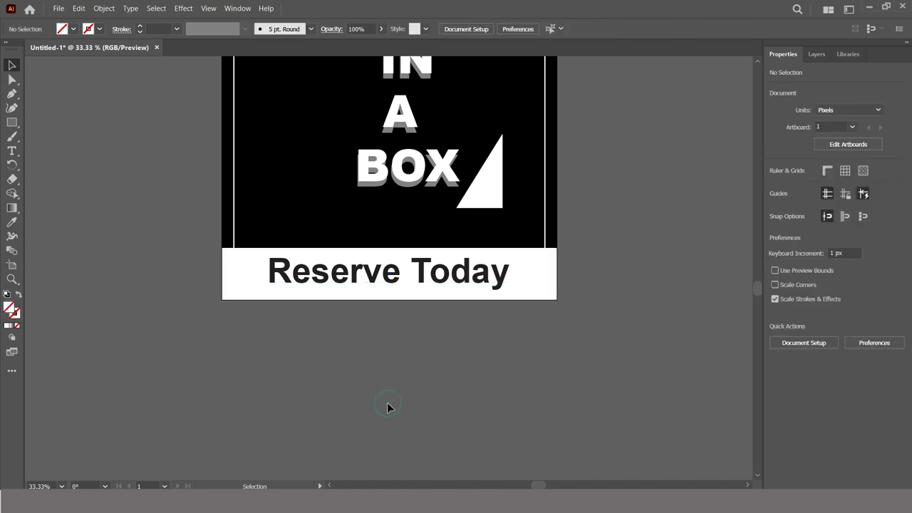
{"action": "key", "text": "ctrl+0"}
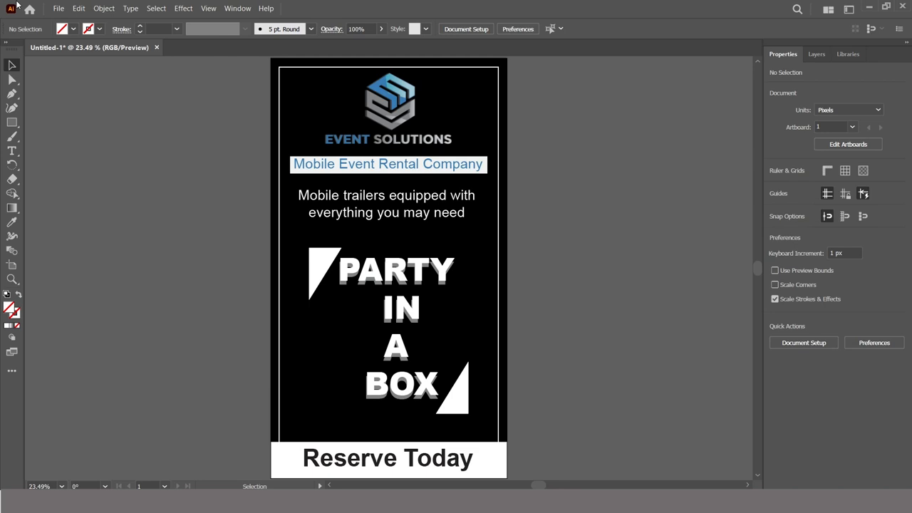
- Ungroup the Reserve Today text from its white bar
{"action": "left_click", "coordinate": [495, 467]}
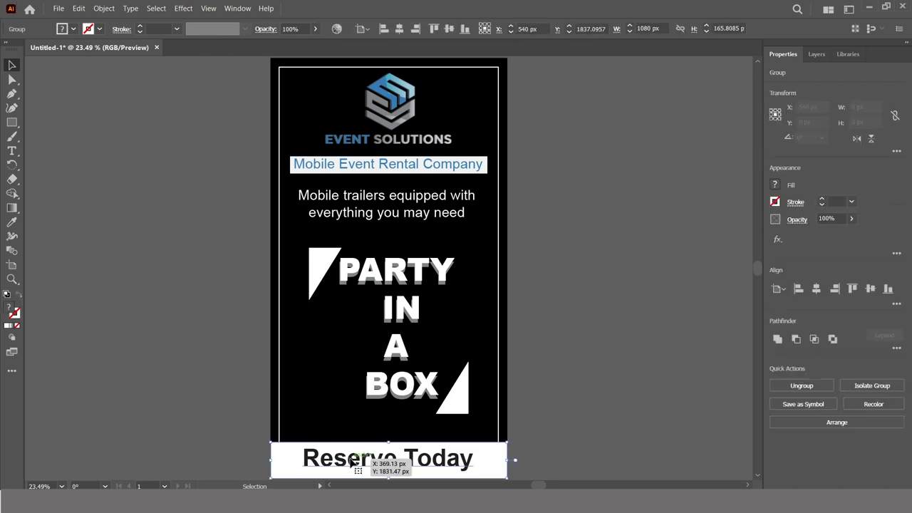
{"action": "left_click", "coordinate": [816, 385]}
{"action": "left_click", "coordinate": [664, 424]}
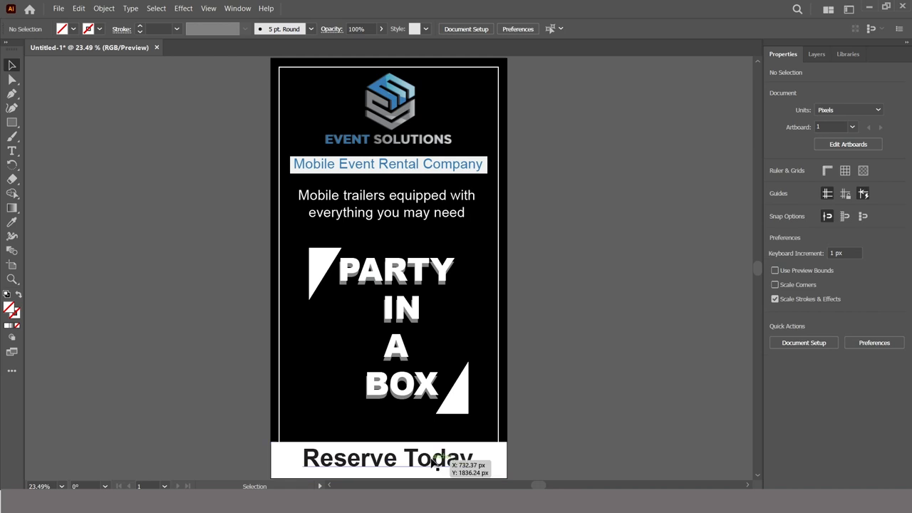
- Try to recolor the Reserve Today text with the blue sampled from the logo
{"action": "left_click", "coordinate": [432, 461]}
{"action": "key", "text": "i"}
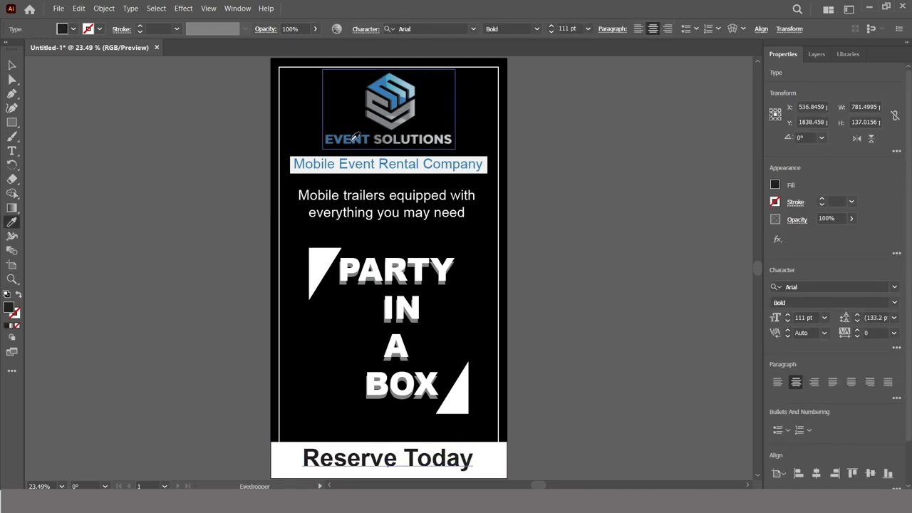
{"action": "left_click", "coordinate": [377, 86]}
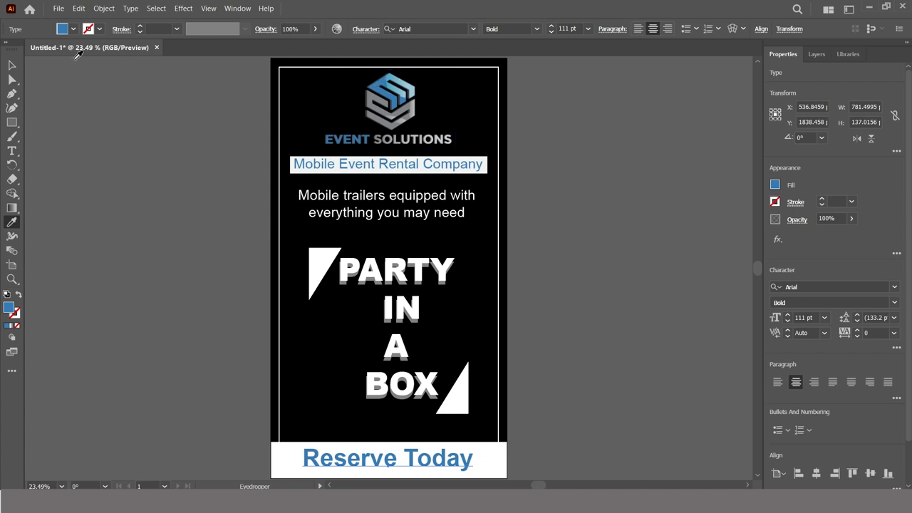
{"action": "left_click", "coordinate": [12, 65]}
{"action": "left_click", "coordinate": [143, 189]}
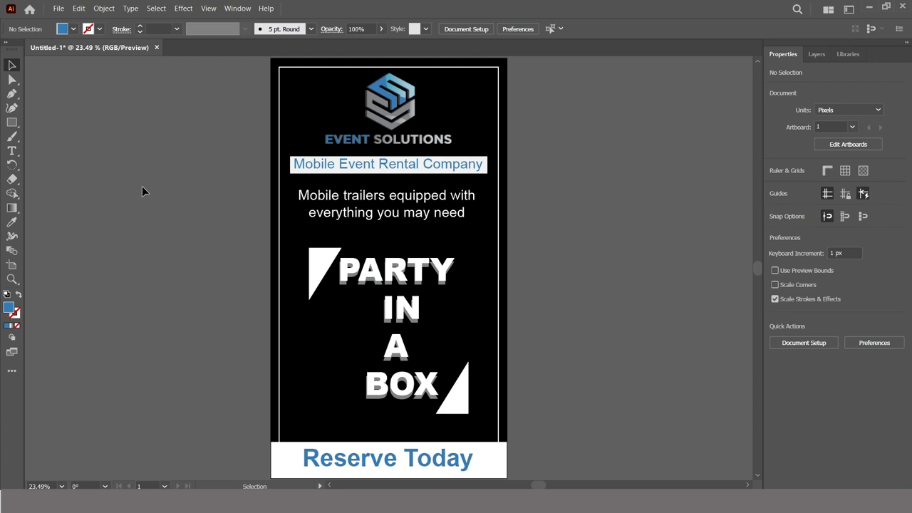
{"action": "key", "text": "ctrl+z"}
{"action": "left_click", "coordinate": [585, 305]}
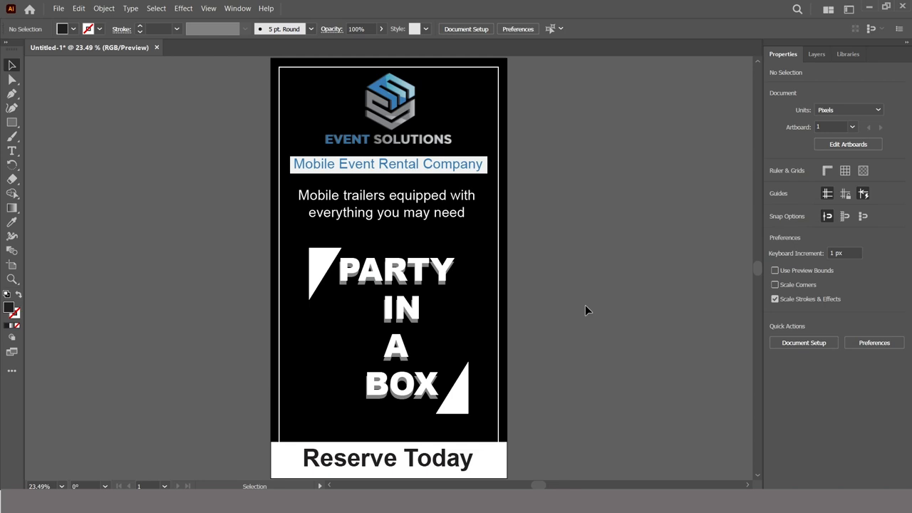
- Align the logo, tagline bar, trailers text and headline on a common horizontal center and group them
{"action": "left_click", "coordinate": [385, 96]}
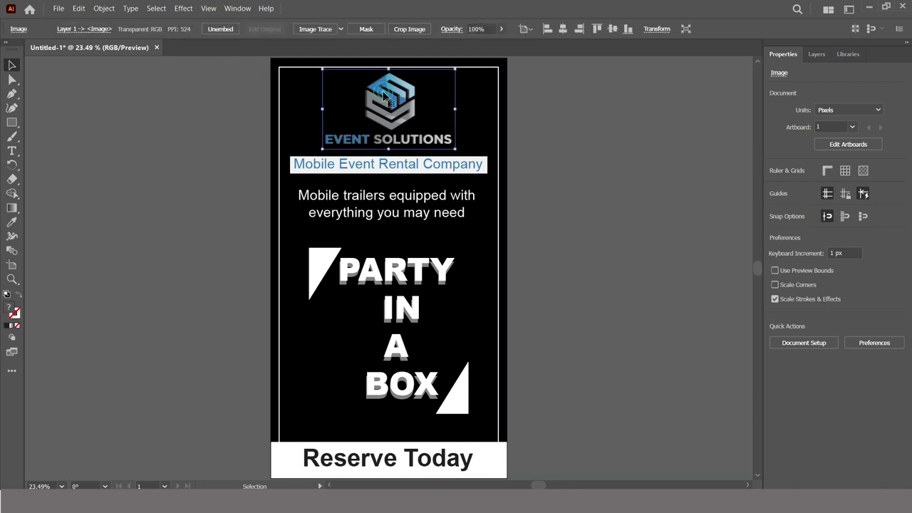
{"action": "left_click", "coordinate": [351, 168], "text": "shift"}
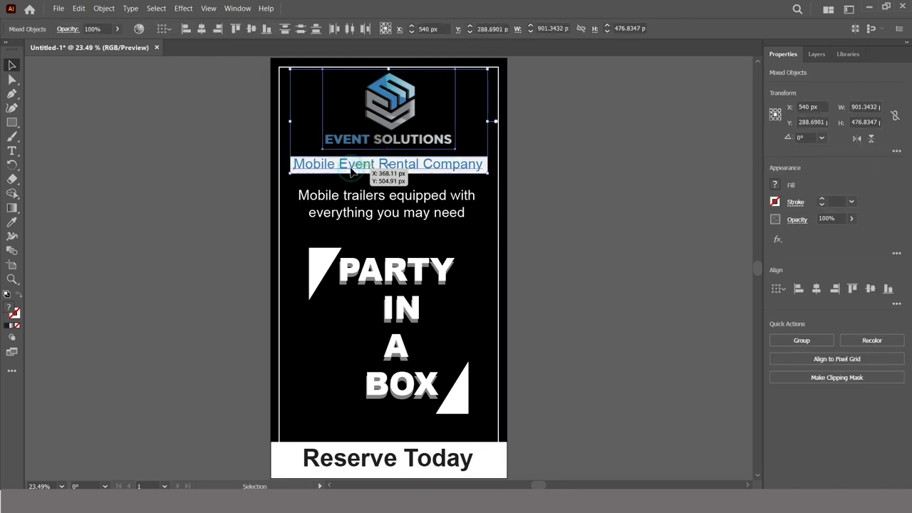
{"action": "left_click", "coordinate": [590, 159]}
{"action": "left_click", "coordinate": [484, 164]}
{"action": "mouse_move", "coordinate": [484, 163]}
{"action": "left_mouse_down"}
{"action": "mouse_move", "coordinate": [538, 173]}
{"action": "mouse_move", "coordinate": [478, 167]}
{"action": "left_mouse_up"}
{"action": "left_click", "coordinate": [395, 205], "text": "shift"}
{"action": "left_click", "coordinate": [365, 264], "text": "shift"}
{"action": "left_click", "coordinate": [394, 107], "text": "shift"}
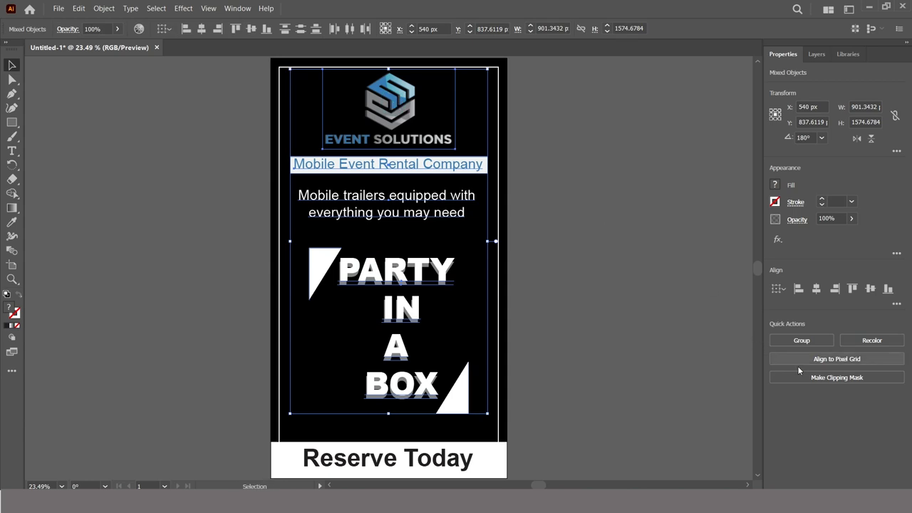
{"action": "left_click", "coordinate": [816, 288]}
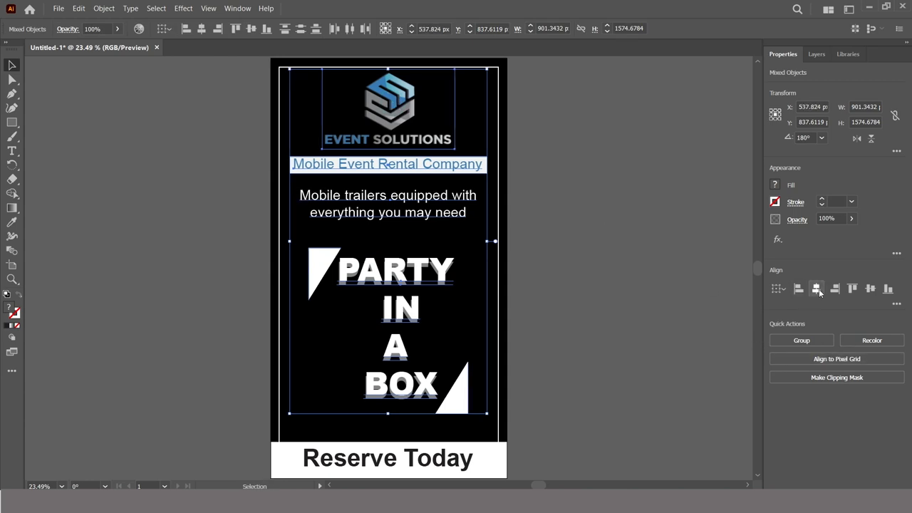
{"action": "left_click", "coordinate": [816, 341]}
- Move the grouped logo, text and headline down 55 px inside the border
{"action": "left_click", "coordinate": [870, 289]}
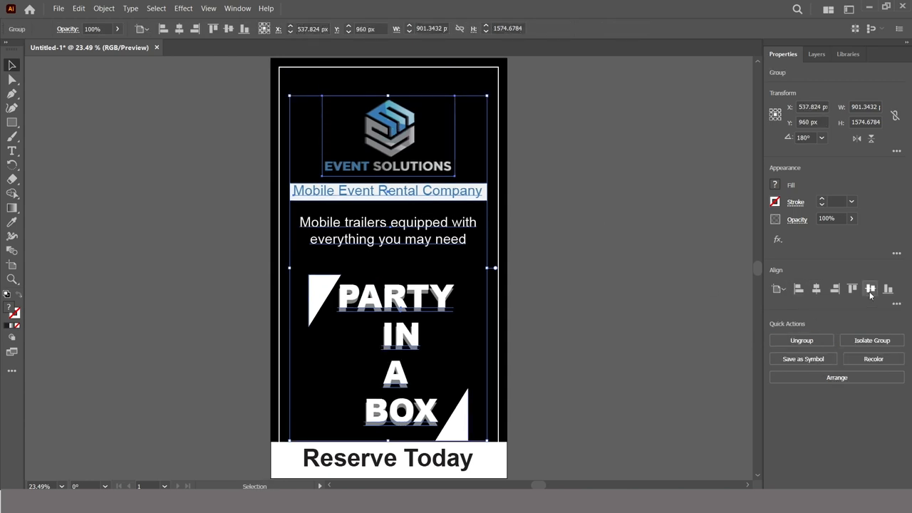
{"action": "key", "text": "ctrl+z"}
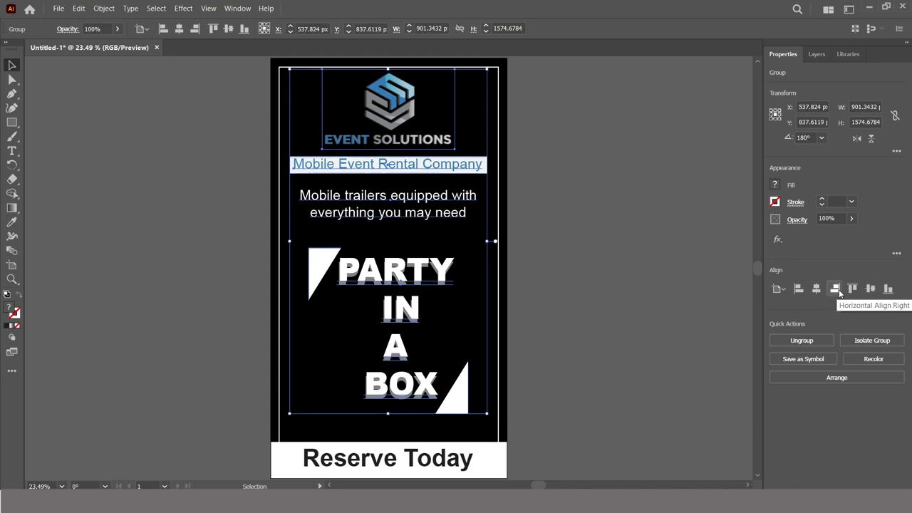
{"action": "key", "text": "Down"}
{"action": "key", "text": "Down"}
{"action": "key", "text": "Down"}
{"action": "key", "text": "Down"}
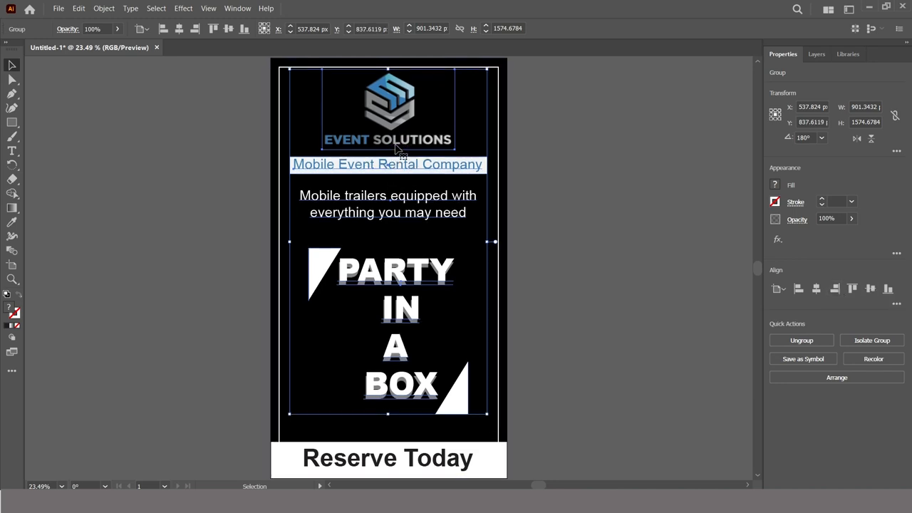
{"action": "key", "text": "Down"}
{"action": "key", "text": "Down"}
{"action": "key", "text": "Down"}
{"action": "key", "text": "Down"}
{"action": "key", "text": "Down"}
{"action": "key", "text": "Down"}
{"action": "key", "text": "Down"}
{"action": "key", "text": "Down"}
{"action": "key", "text": "Down"}
{"action": "key", "text": "Down"}
{"action": "key", "text": "Down"}
{"action": "key", "text": "Down"}
{"action": "key", "text": "Down"}
{"action": "key", "text": "Down"}
{"action": "key", "text": "Down"}
{"action": "key", "text": "Down"}
{"action": "key", "text": "Down"}
{"action": "key", "text": "Down"}
{"action": "key", "text": "Down"}
{"action": "key", "text": "Down"}
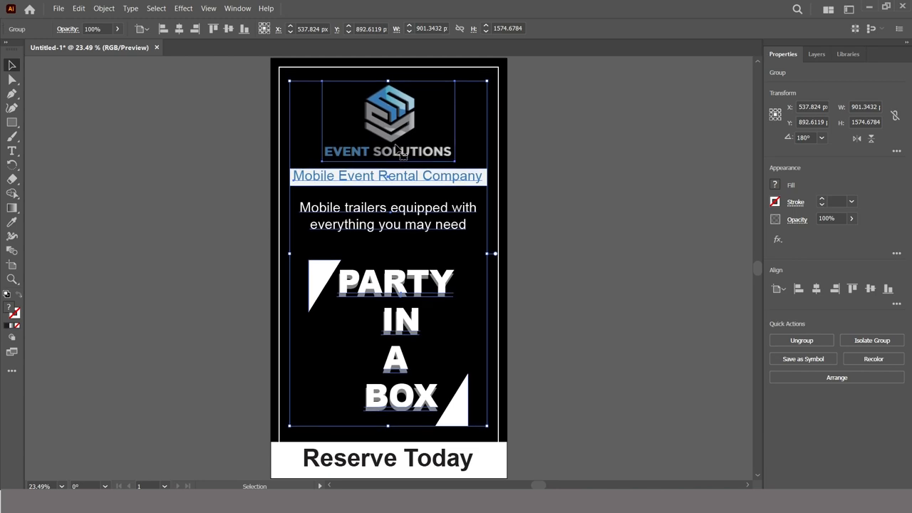
{"action": "left_click", "coordinate": [207, 216]}
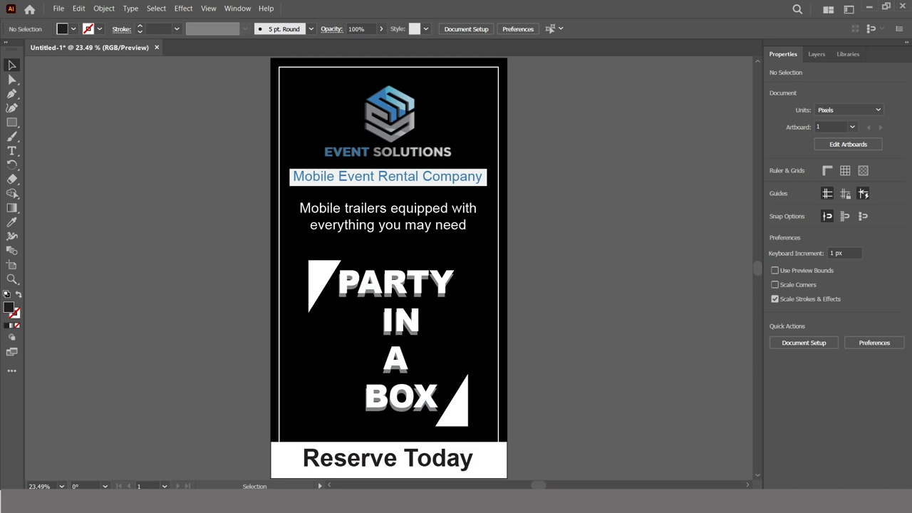
- Draw a horizontal line about 146 px long from the white bar's left edge to the start of the Reserve Today text
{"action": "key", "text": "z"}
{"action": "left_click", "coordinate": [385, 462]}
{"action": "left_click", "coordinate": [12, 65]}
{"action": "left_click", "coordinate": [12, 93]}
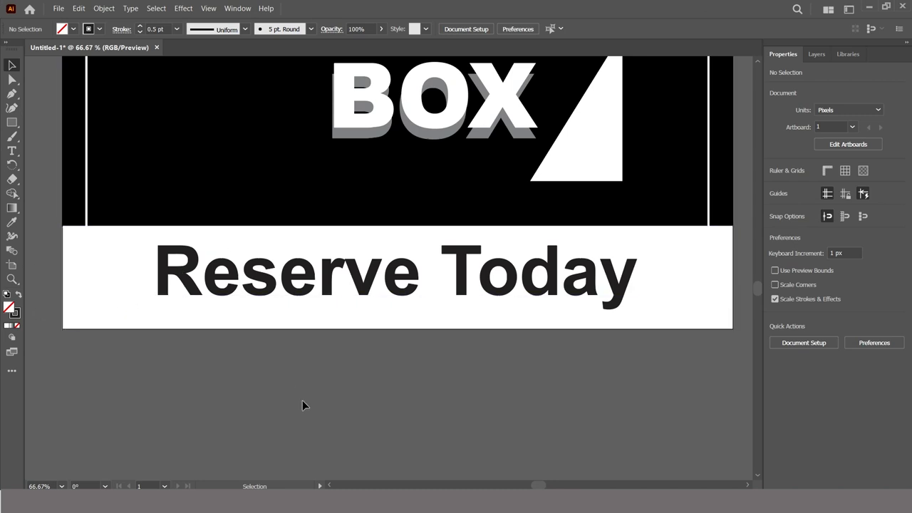
{"action": "key", "text": "ctrl+minus"}
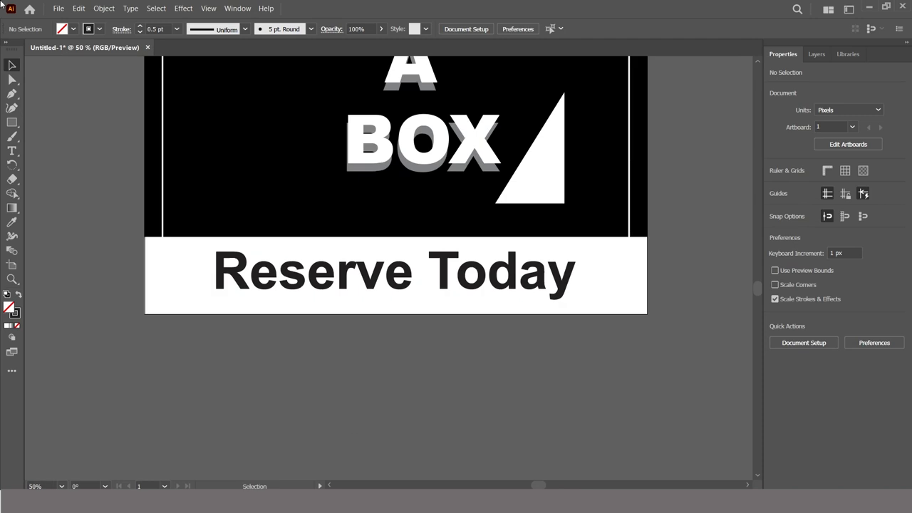
{"action": "key", "text": "z"}
{"action": "left_click", "coordinate": [236, 270]}
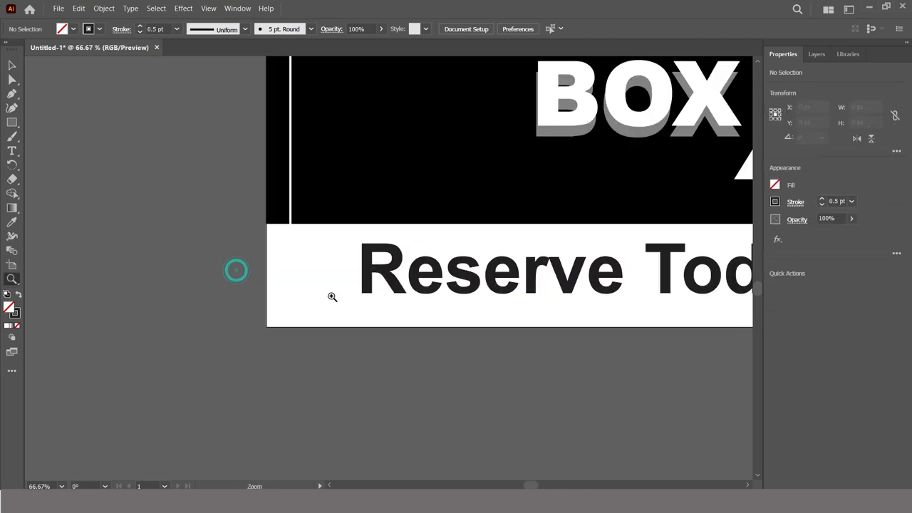
{"action": "left_click", "coordinate": [12, 94]}
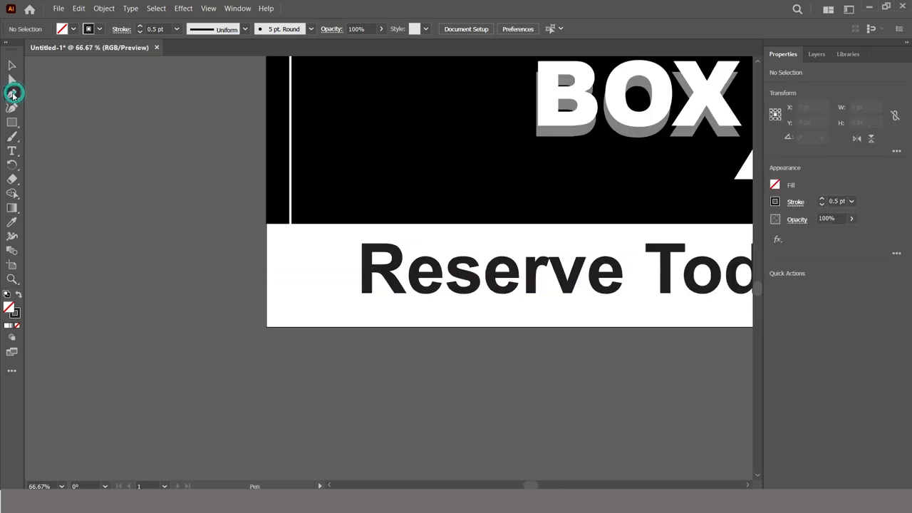
{"action": "left_click", "coordinate": [266, 275]}
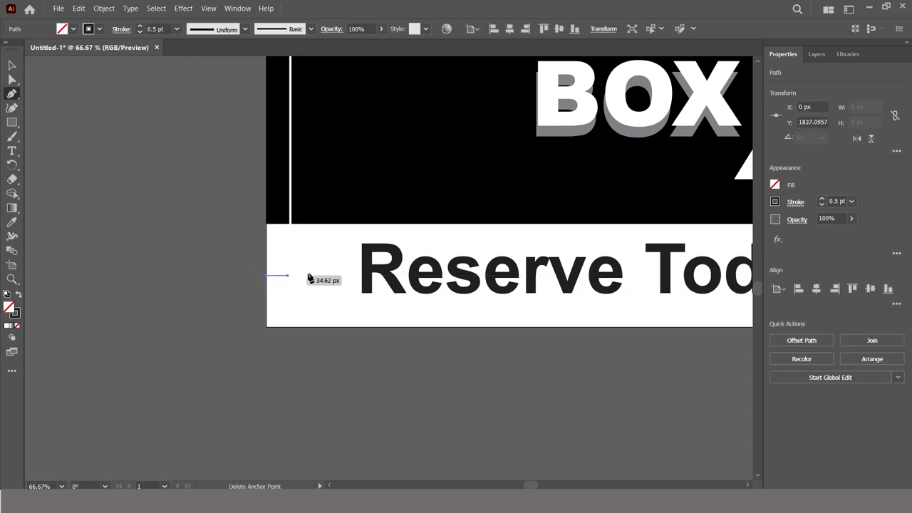
{"action": "left_click", "coordinate": [357, 276]}
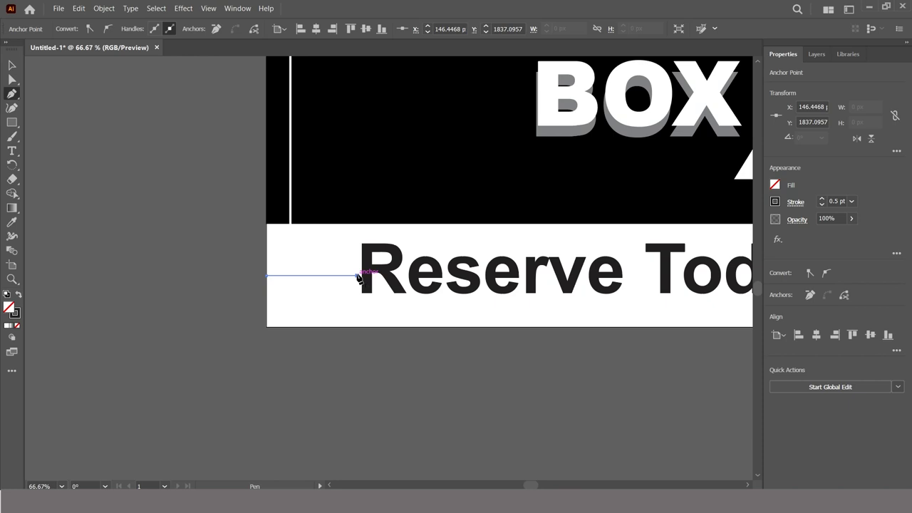
- Set the new line's stroke weight to 5 pt
{"action": "key", "text": "v"}
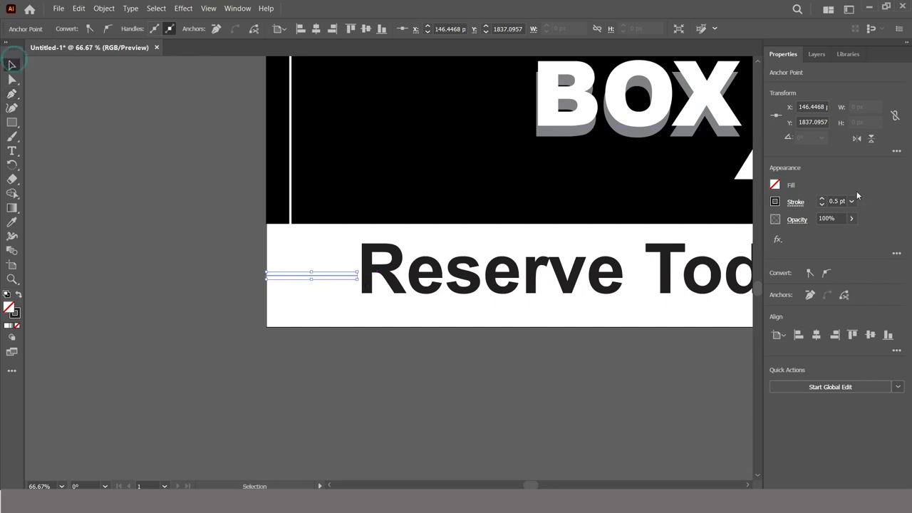
{"action": "left_click", "coordinate": [822, 199]}
{"action": "left_click", "coordinate": [822, 199]}
{"action": "left_click", "coordinate": [822, 199]}
{"action": "left_click", "coordinate": [822, 200]}
{"action": "left_click", "coordinate": [822, 200]}
- Copy the line to the other side of the Reserve Today text, ending it flush with the bar's right edge
{"action": "key", "text": "space"}
{"action": "mouse_move", "coordinate": [472, 381]}
{"action": "left_mouse_down"}
{"action": "mouse_move", "coordinate": [369, 387]}
{"action": "mouse_move", "coordinate": [510, 430]}
{"action": "mouse_move", "coordinate": [546, 412]}
{"action": "left_mouse_up"}
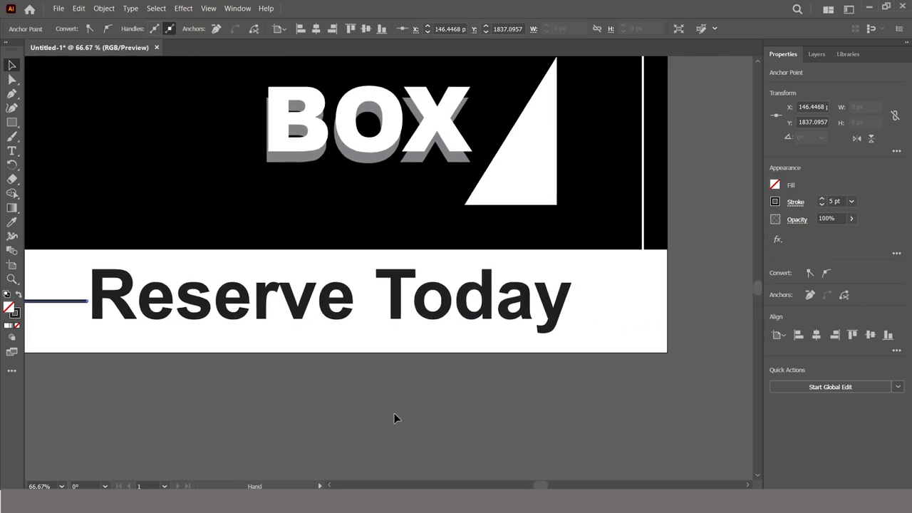
{"action": "left_click_drag", "start_coordinate": [62, 305], "coordinate": [643, 302]}
{"action": "left_click", "coordinate": [680, 388]}
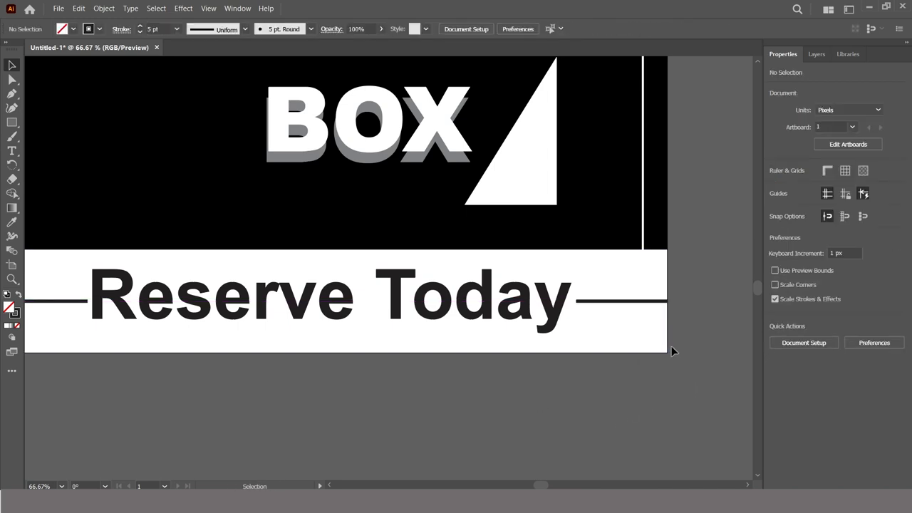
{"action": "left_click", "coordinate": [618, 302]}
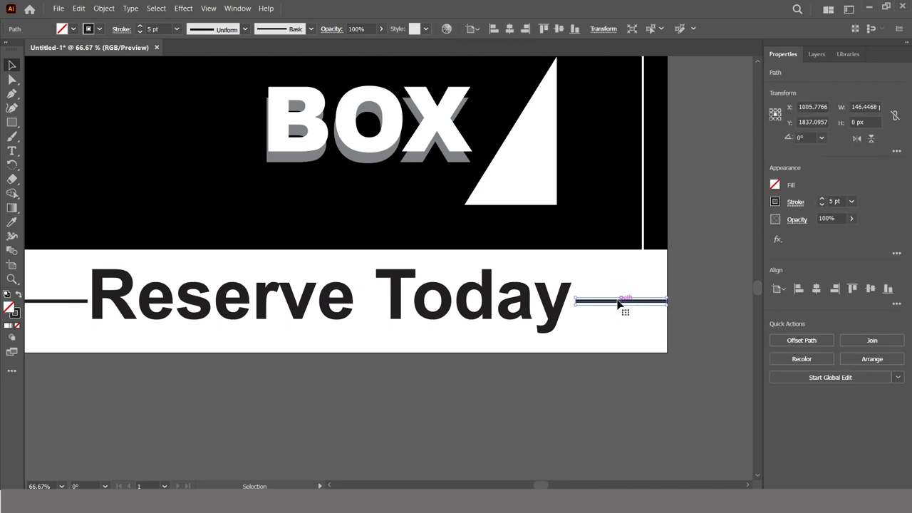
{"action": "left_click", "coordinate": [619, 383]}
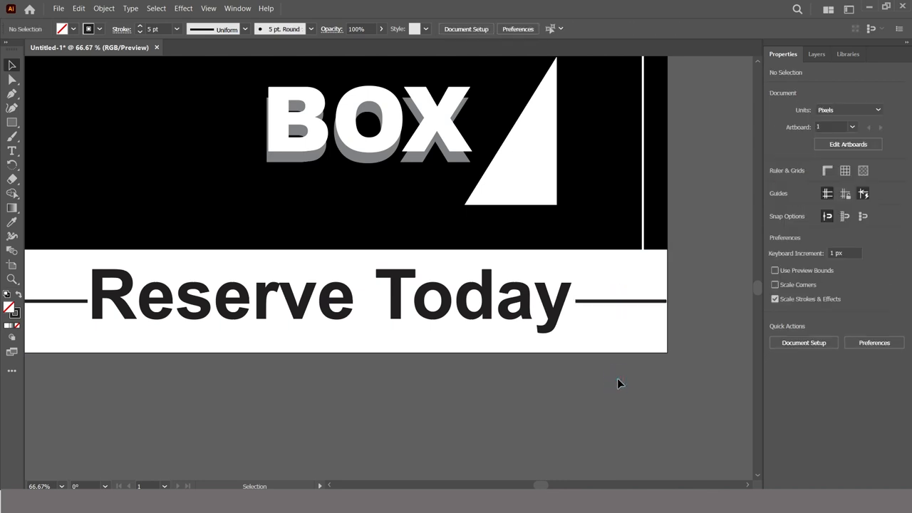
{"action": "left_click", "coordinate": [621, 303]}
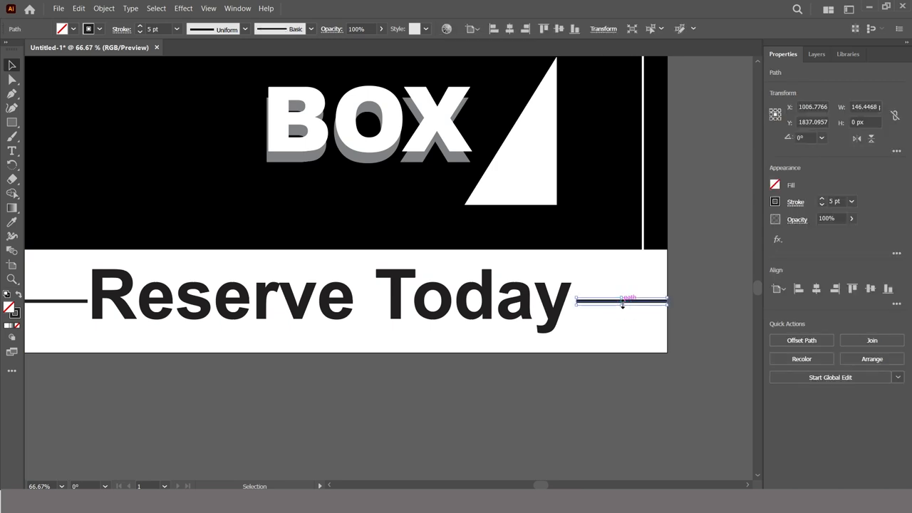
{"action": "left_click", "coordinate": [618, 392]}
- Examine the Reserve Today text between its lines and the overall layout of the ad
{"action": "left_click", "coordinate": [396, 305]}
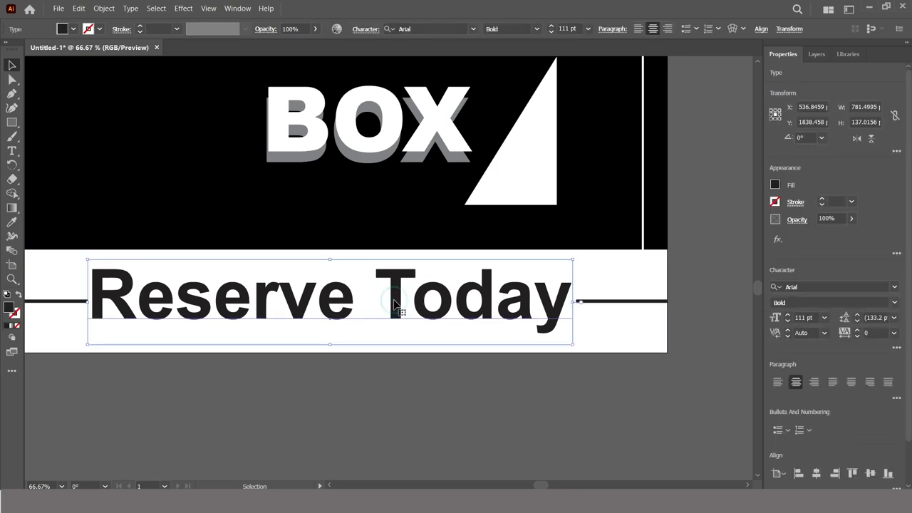
{"action": "left_click", "coordinate": [367, 391]}
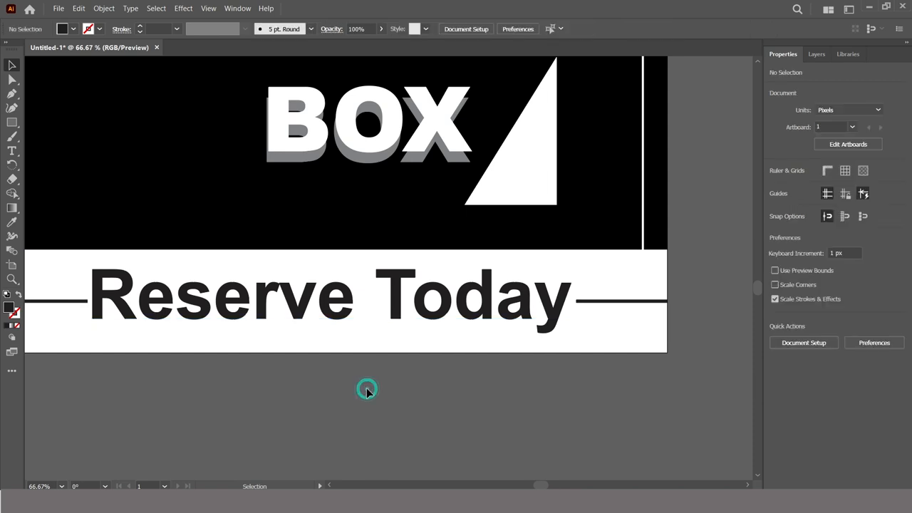
{"action": "key", "text": "ctrl+minus"}
{"action": "key", "text": "ctrl+minus"}
{"action": "key", "text": "ctrl+minus"}
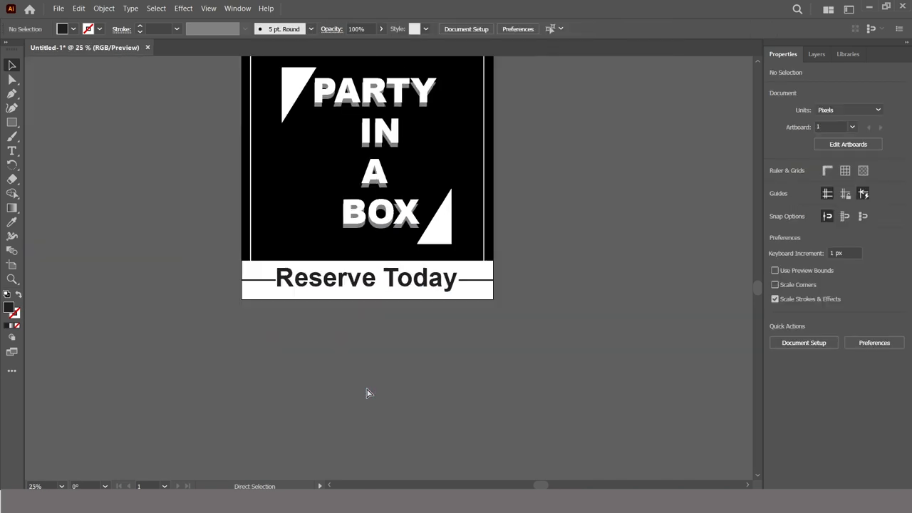
{"action": "key", "text": "ctrl+minus"}
{"action": "left_click_drag", "start_coordinate": [200, 134], "coordinate": [230, 245]}
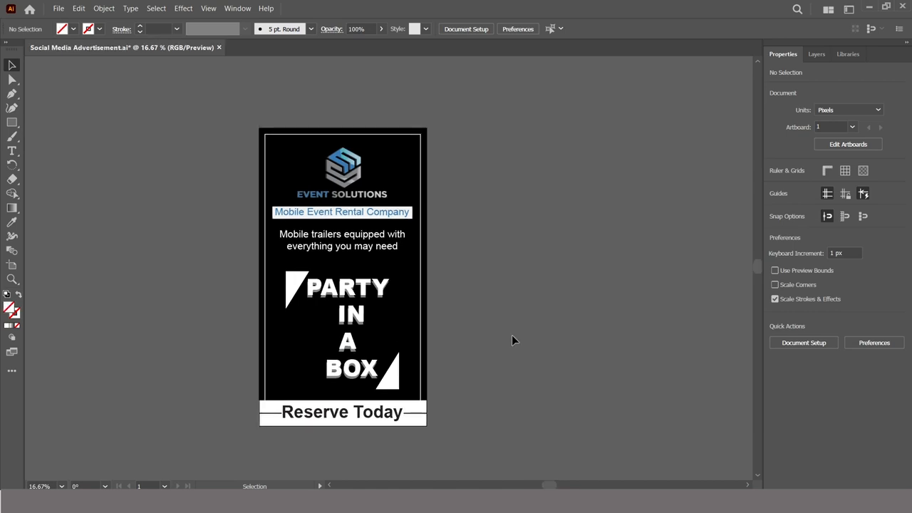
{"action": "key", "text": "ctrl+plus"}
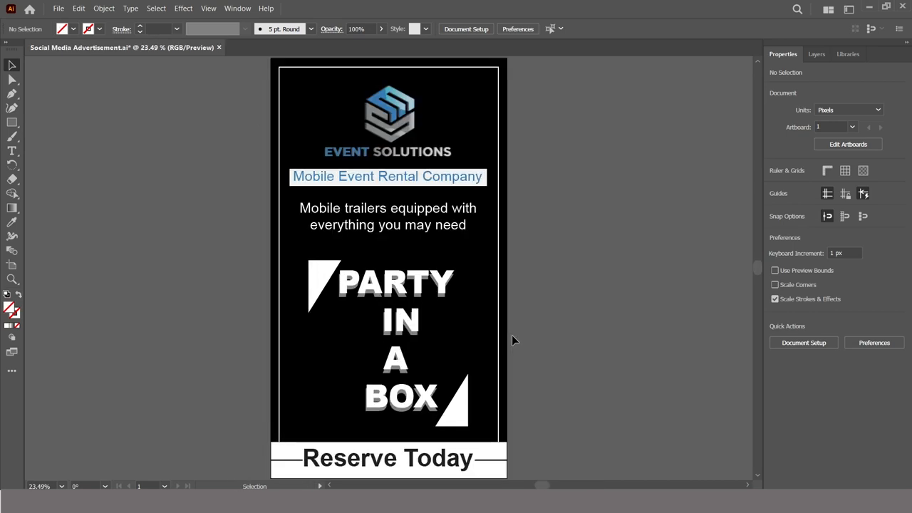
- Place the trailer screenshot from the desktop beside the artboard and embed it in the document
{"action": "mouse_move", "coordinate": [799, 476]}
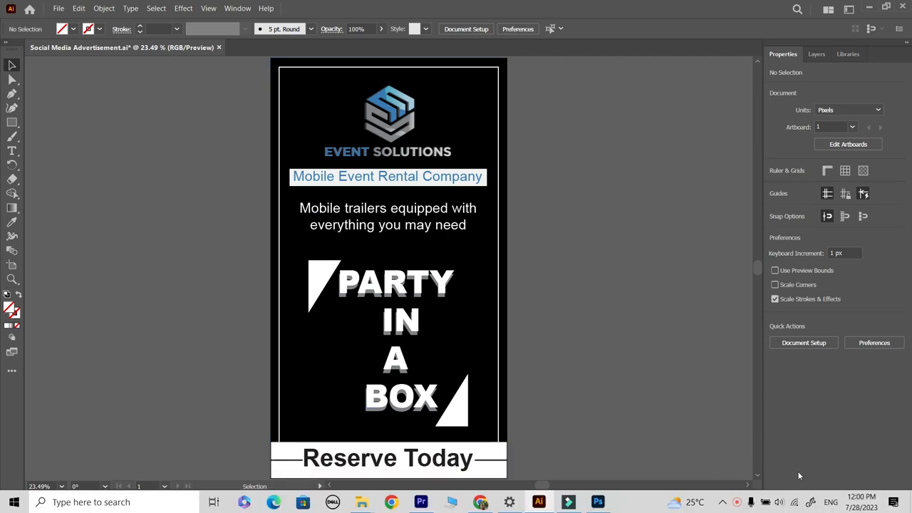
{"action": "key", "text": "super+d"}
{"action": "left_click_drag", "start_coordinate": [202, 32], "coordinate": [145, 264]}
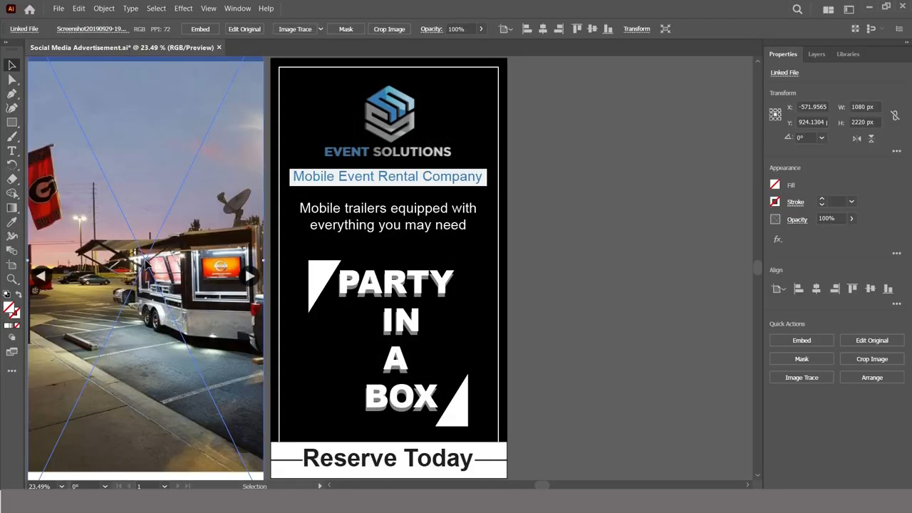
{"action": "key", "text": "ctrl+alt+0"}
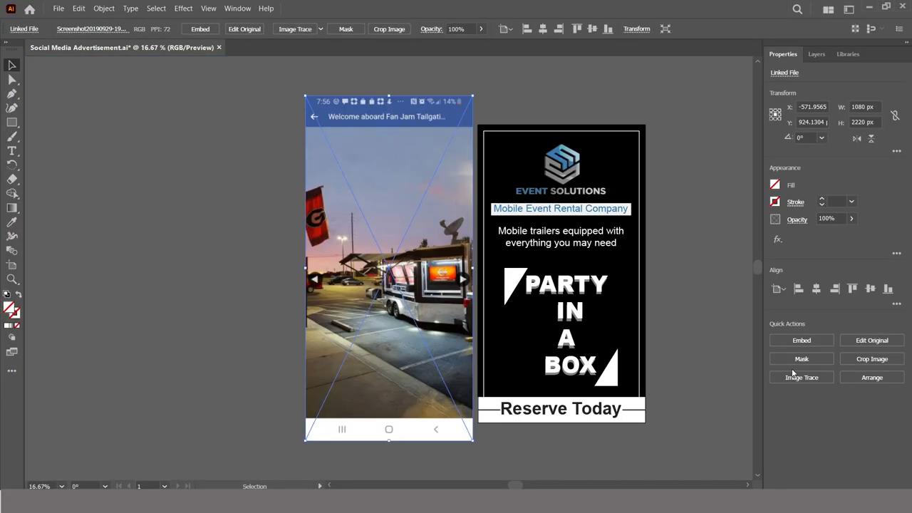
{"action": "left_click", "coordinate": [795, 340]}
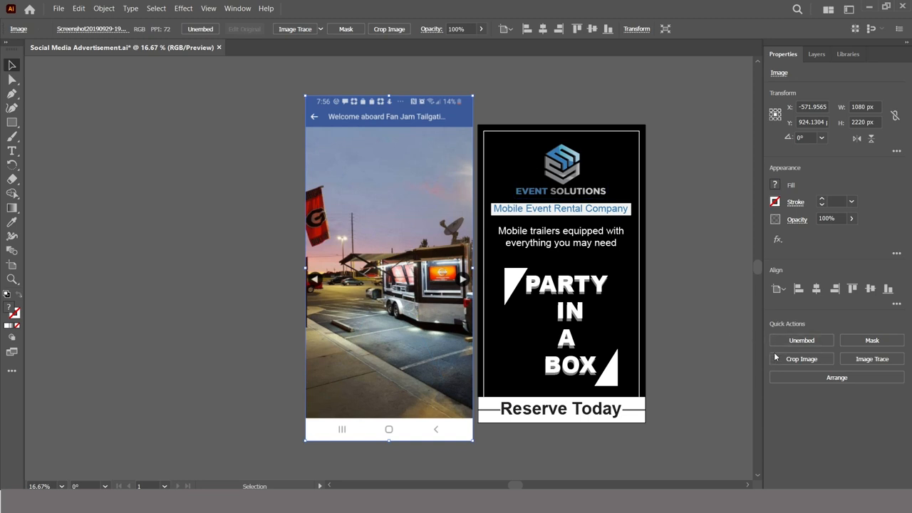
- Crop the phone header and navigation strip off the trailer screenshot, leaving a 1080 x 1875 px photo
{"action": "left_click", "coordinate": [778, 359]}
{"action": "left_click_drag", "start_coordinate": [393, 178], "coordinate": [396, 130]}
{"action": "left_click_drag", "start_coordinate": [390, 397], "coordinate": [390, 416]}
{"action": "left_click", "coordinate": [793, 182]}
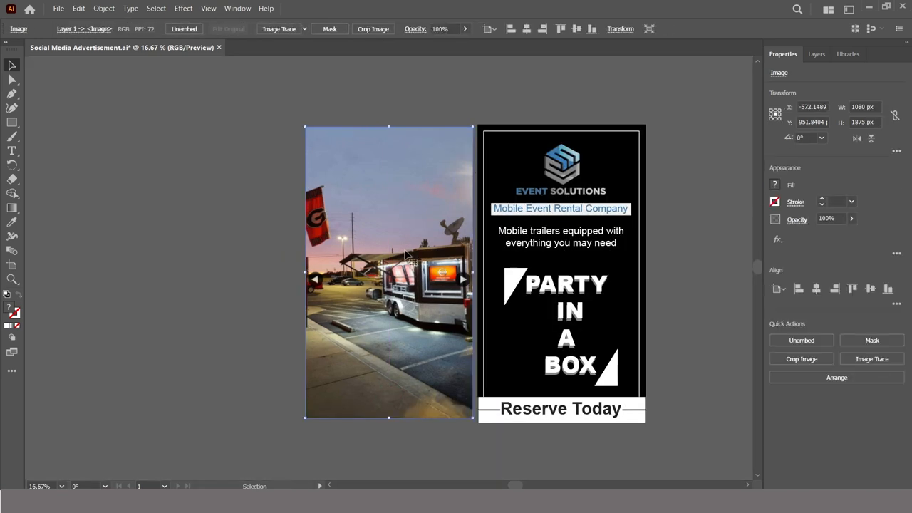
- Move the trailer photo over the artboard, aligned with its top edge, and lower its opacity to 36%
{"action": "left_click_drag", "start_coordinate": [373, 269], "coordinate": [547, 271]}
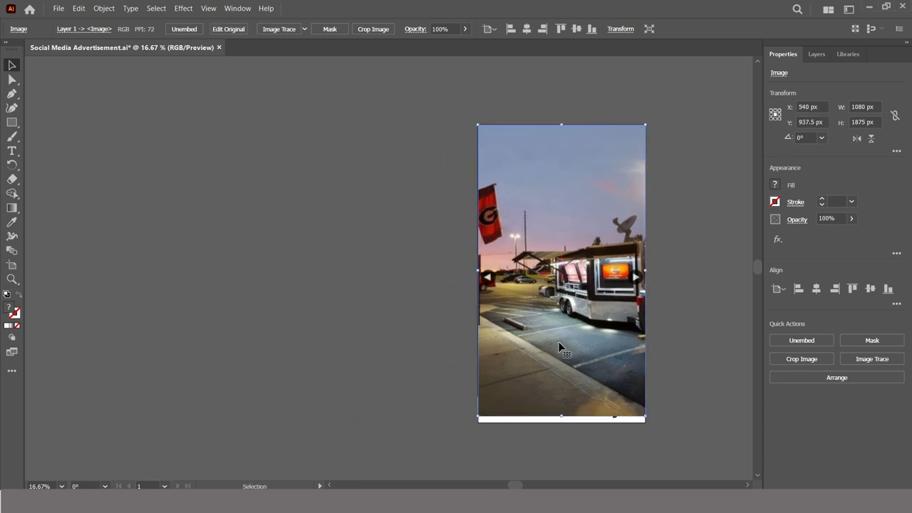
{"action": "key", "text": "z"}
{"action": "left_click", "coordinate": [557, 309]}
{"action": "key", "text": "space"}
{"action": "left_click_drag", "start_coordinate": [414, 260], "coordinate": [376, 341]}
{"action": "left_click", "coordinate": [11, 65]}
{"action": "left_click", "coordinate": [852, 221]}
{"action": "left_click_drag", "start_coordinate": [847, 234], "coordinate": [823, 238]}
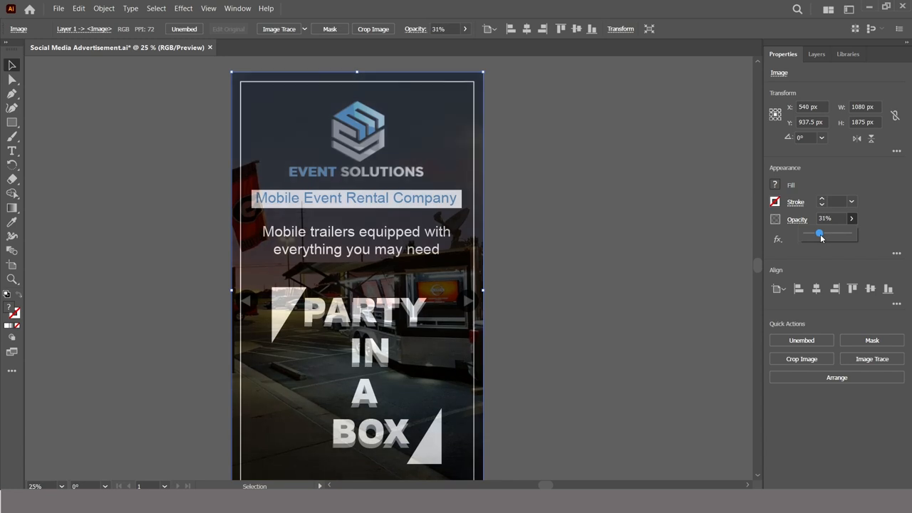
{"action": "left_click", "coordinate": [565, 164]}
- Crop the trailer photo to about 1079 x 1248 px, spanning from below the logo to the Reserve Today bar
{"action": "left_click", "coordinate": [310, 83]}
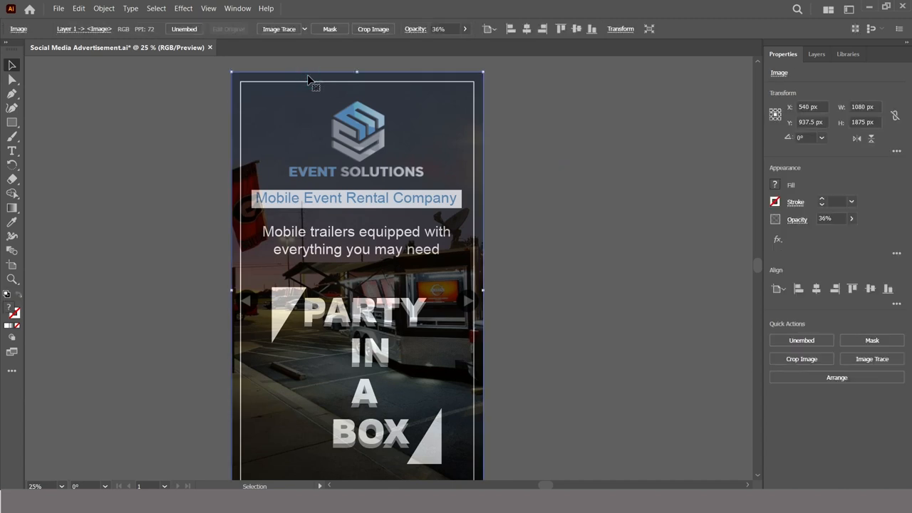
{"action": "left_click", "coordinate": [804, 360]}
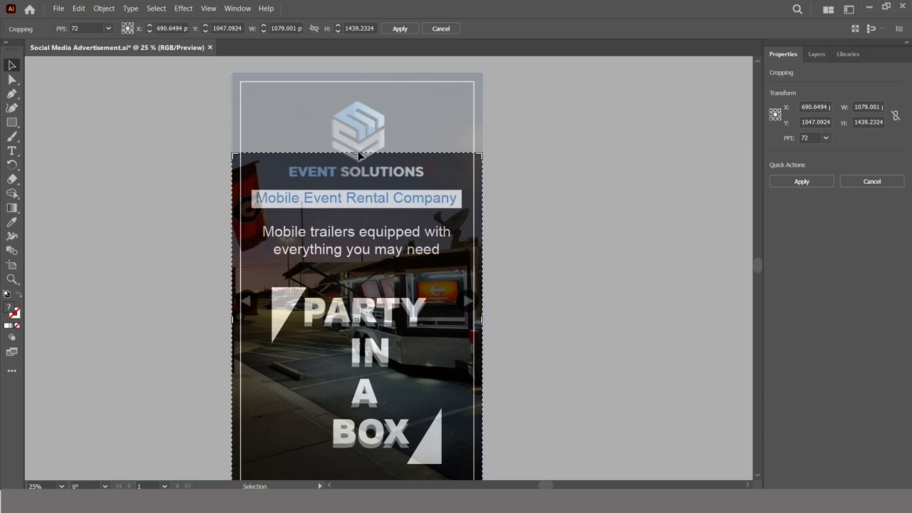
{"action": "left_click_drag", "start_coordinate": [358, 156], "coordinate": [358, 193]}
{"action": "left_click_drag", "start_coordinate": [420, 429], "coordinate": [437, 347]}
{"action": "left_click_drag", "start_coordinate": [374, 405], "coordinate": [374, 397]}
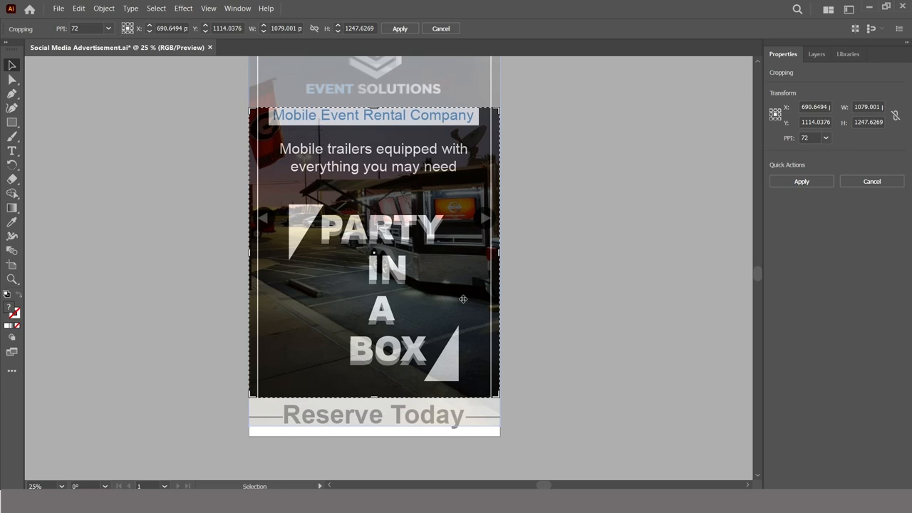
{"action": "key", "text": "ctrl+minus"}
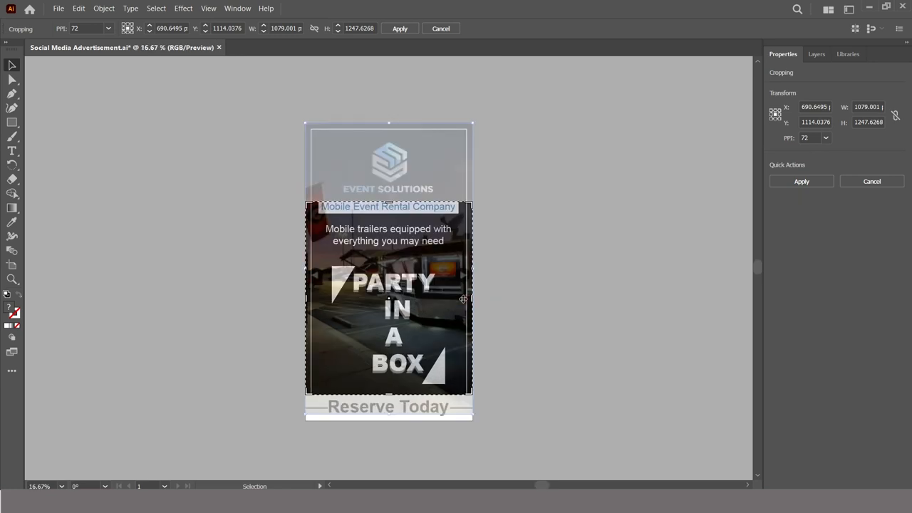
{"action": "left_click", "coordinate": [798, 183]}
{"action": "left_click", "coordinate": [568, 326]}
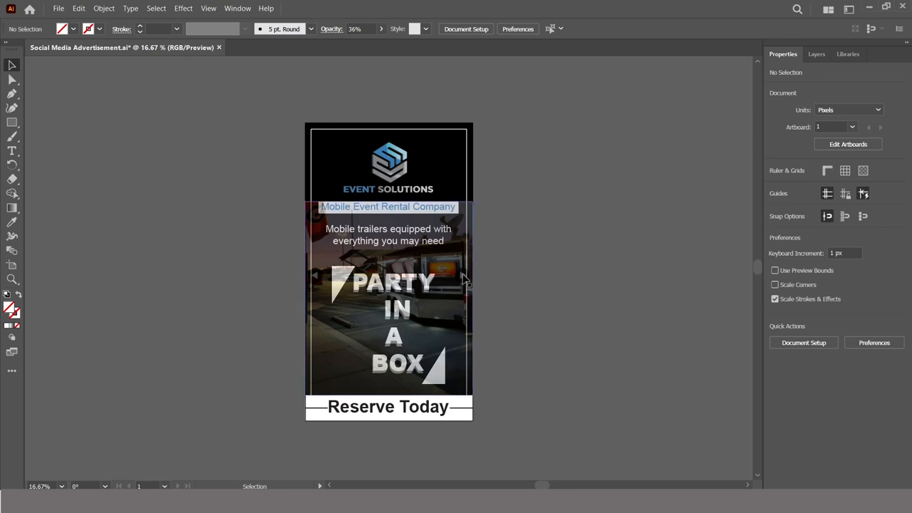
- Ungroup the logo, tagline, trailers text and headline
{"action": "left_click_drag", "start_coordinate": [388, 280], "coordinate": [463, 280]}
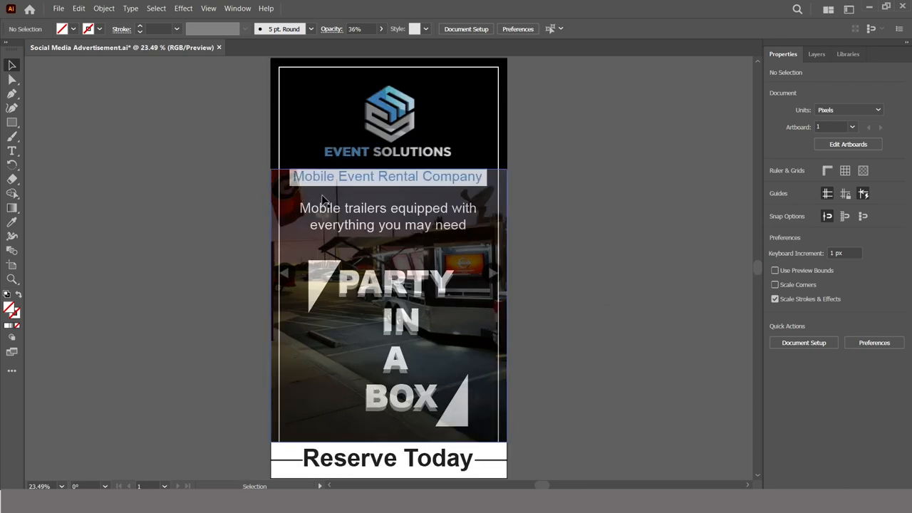
{"action": "left_click", "coordinate": [382, 132]}
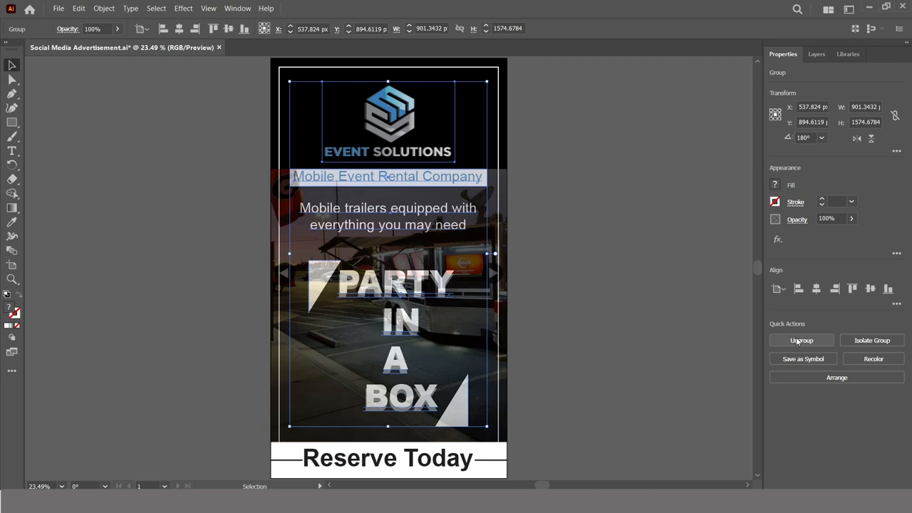
{"action": "left_click", "coordinate": [799, 340]}
{"action": "left_click", "coordinate": [590, 332]}
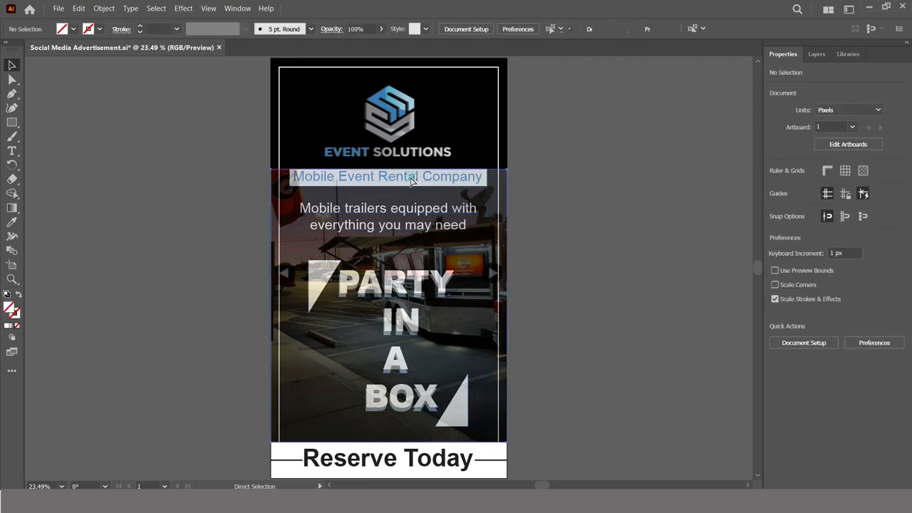
- Move the trailer photo partly off the artboard's left side to uncover the tagline bar and text
{"action": "left_click", "coordinate": [412, 181]}
{"action": "left_click", "coordinate": [410, 179]}
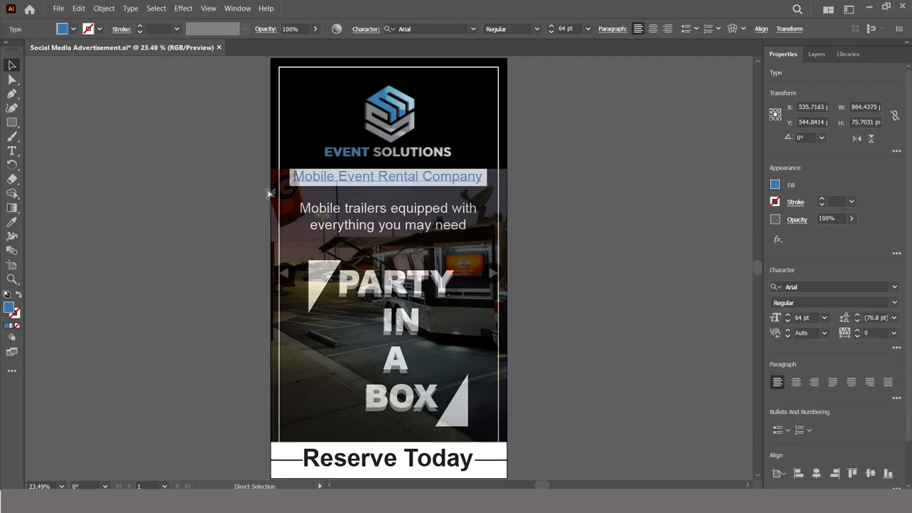
{"action": "left_click", "coordinate": [331, 210]}
{"action": "left_click", "coordinate": [319, 180]}
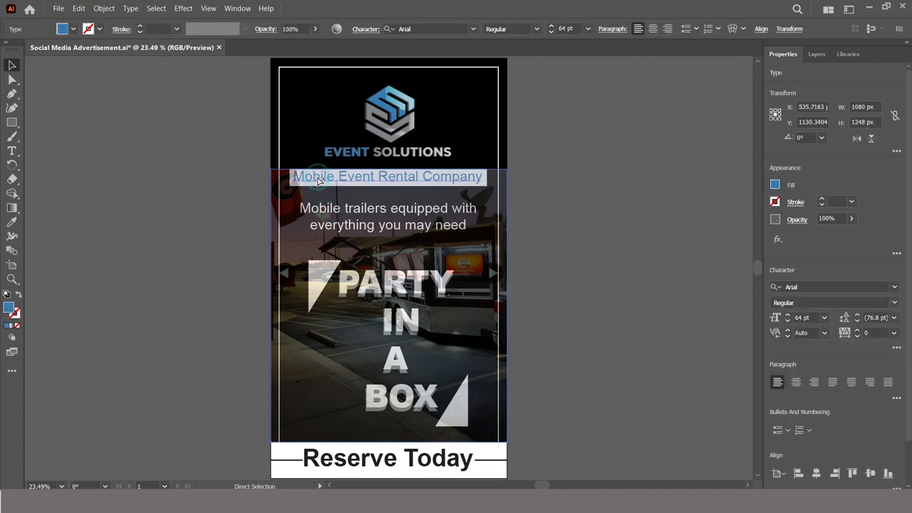
{"action": "key", "text": "v"}
{"action": "left_click_drag", "start_coordinate": [289, 274], "coordinate": [144, 265]}
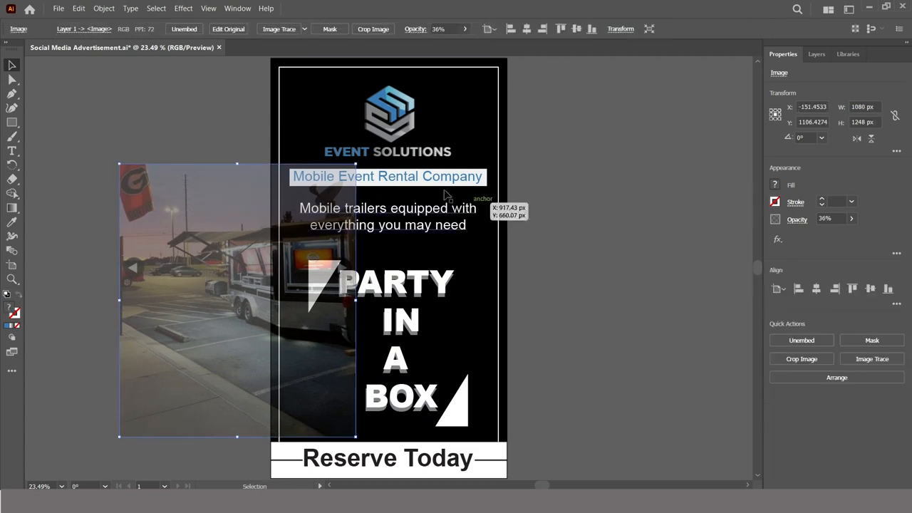
- Bring the group with the tagline, trailers text and headline to the front, above the trailer photo
{"action": "left_click", "coordinate": [476, 214]}
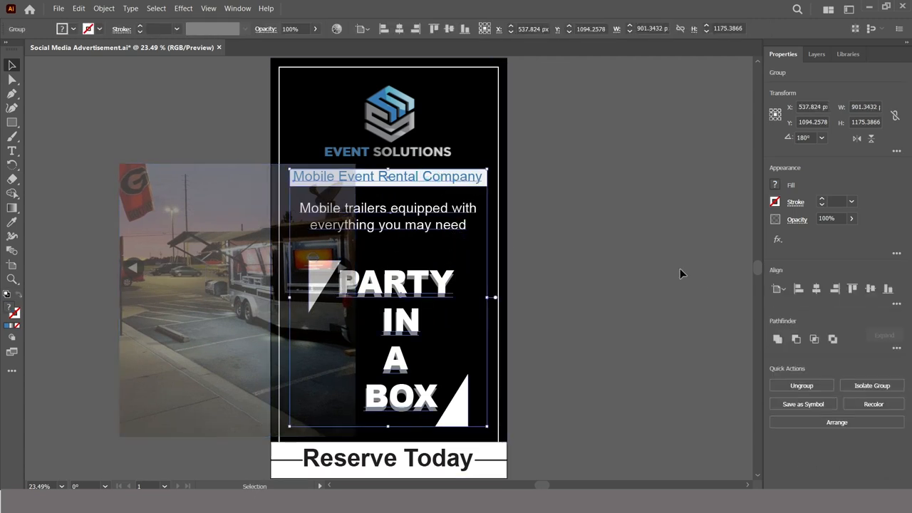
{"action": "left_click", "coordinate": [103, 9]}
{"action": "mouse_move", "coordinate": [114, 33]}
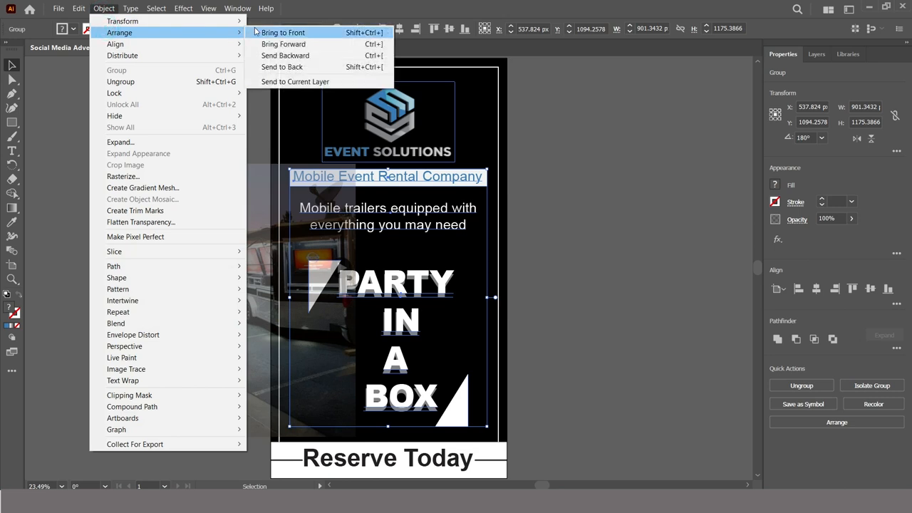
{"action": "left_click", "coordinate": [283, 33]}
- Move the trailer photo back over the artboard behind the text and center it horizontally on the artboard
{"action": "left_click_drag", "start_coordinate": [221, 281], "coordinate": [360, 295]}
{"action": "left_click", "coordinate": [817, 288]}
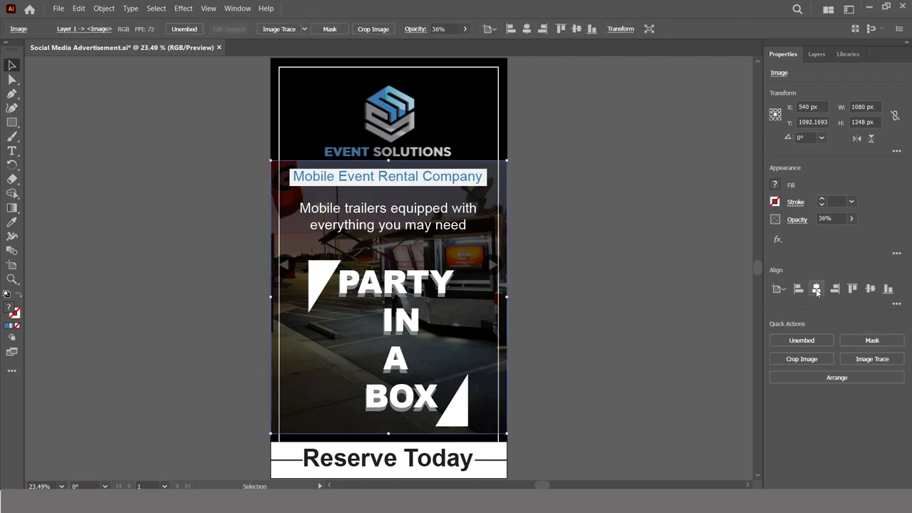
{"action": "left_click", "coordinate": [620, 333]}
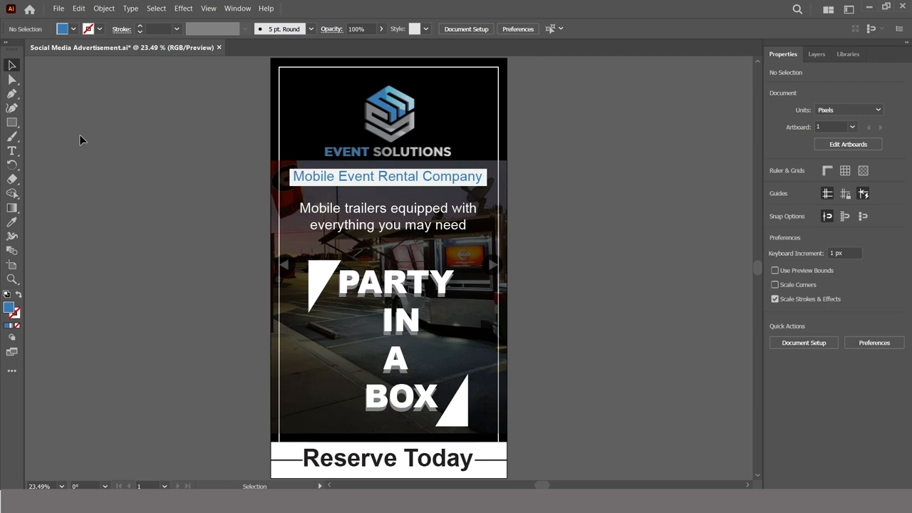
- Nudge the trailer photo down about 37 px so its lower edge meets the Reserve Today bar
{"action": "left_click", "coordinate": [320, 409]}
{"action": "key", "text": "Down"}
{"action": "key", "text": "Down"}
{"action": "key", "text": "Down"}
{"action": "key", "text": "Down"}
{"action": "key", "text": "Down"}
{"action": "key", "text": "Down"}
{"action": "key", "text": "Down"}
{"action": "key", "text": "Down"}
{"action": "key", "text": "Down"}
{"action": "key", "text": "Down"}
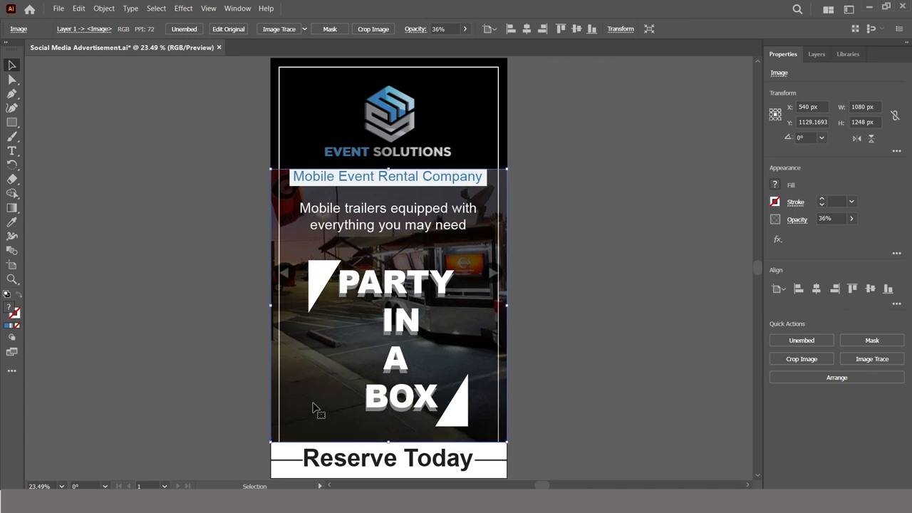
{"action": "left_click", "coordinate": [225, 347]}
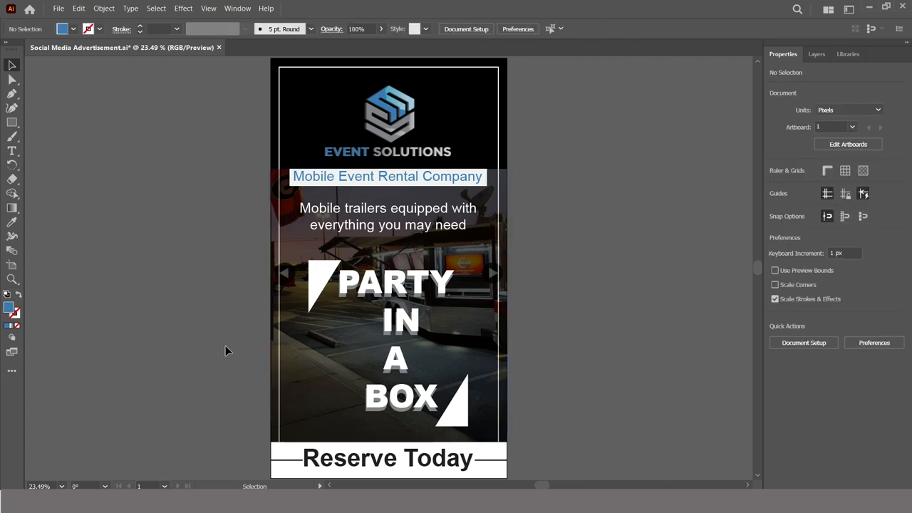
{"action": "left_click", "coordinate": [59, 9]}
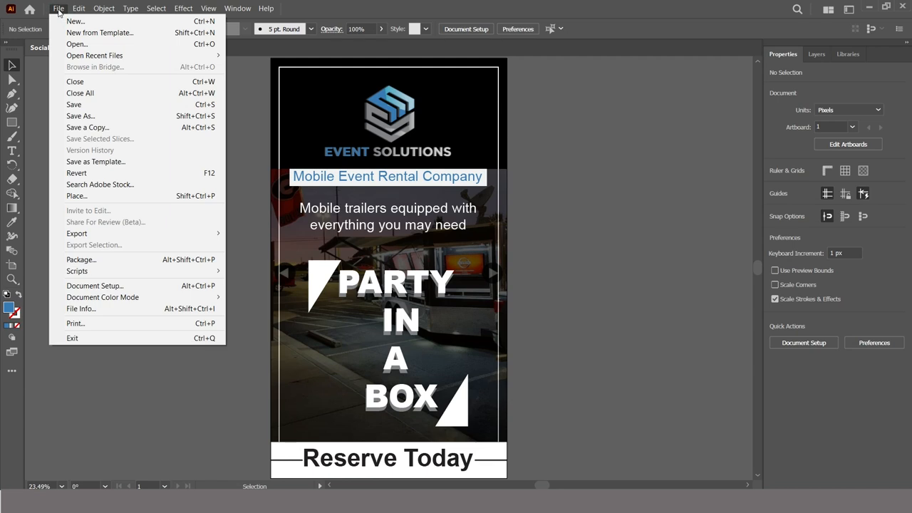
{"action": "left_click", "coordinate": [136, 434]}
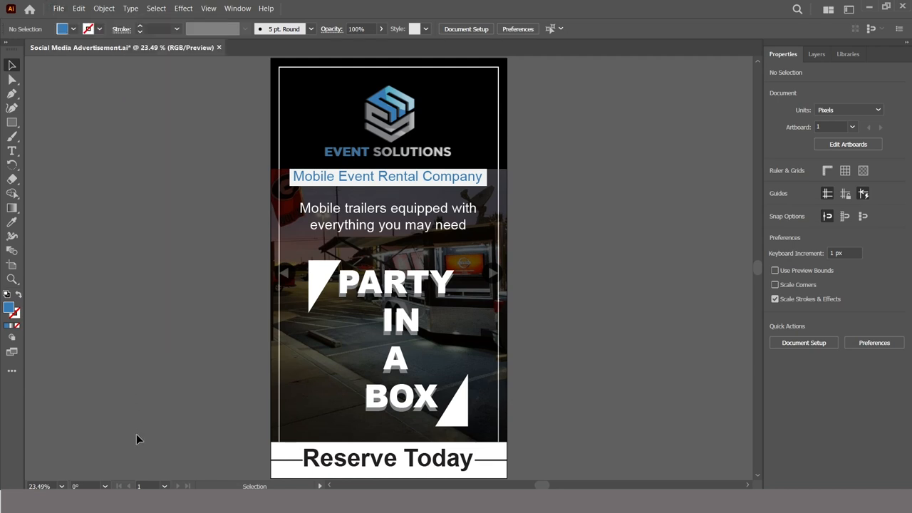